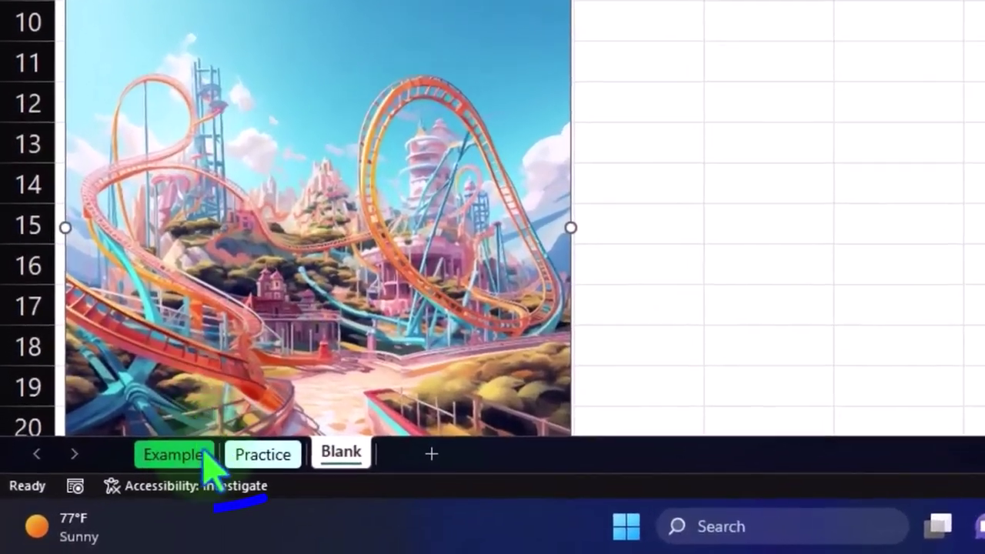
Step: Open the Example sheet and examine the Poisson table, the chart and the random data columns
click(202, 455)
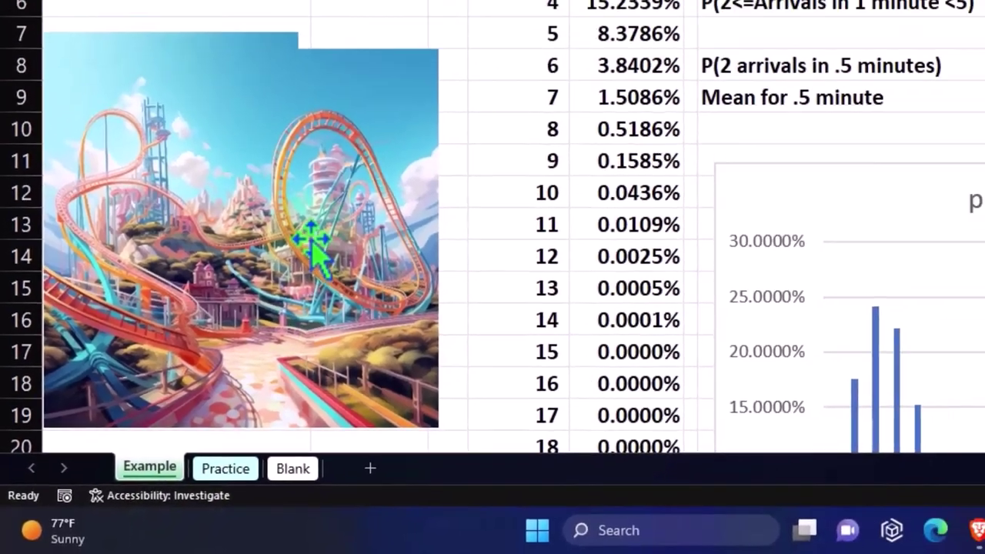
click(378, 165)
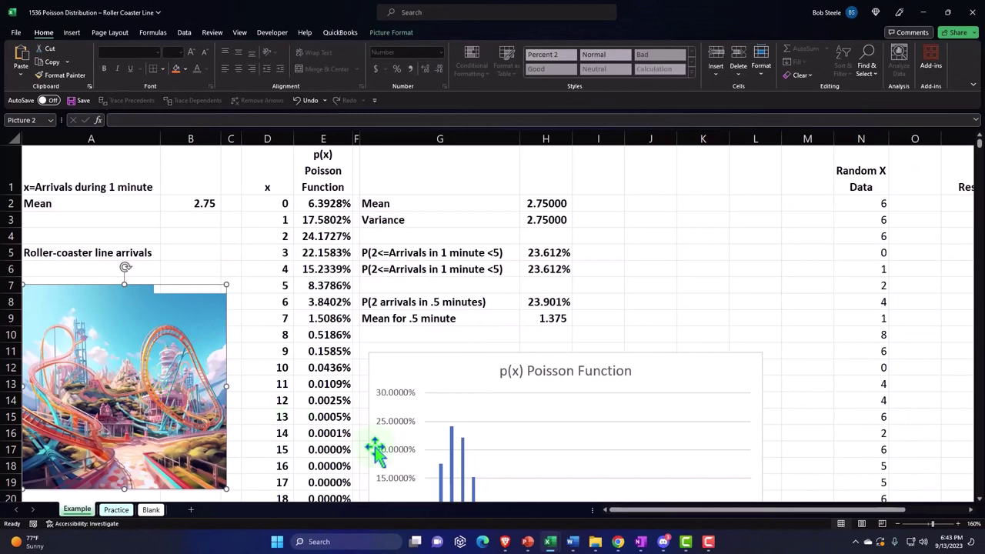
drag(635, 516, 701, 513)
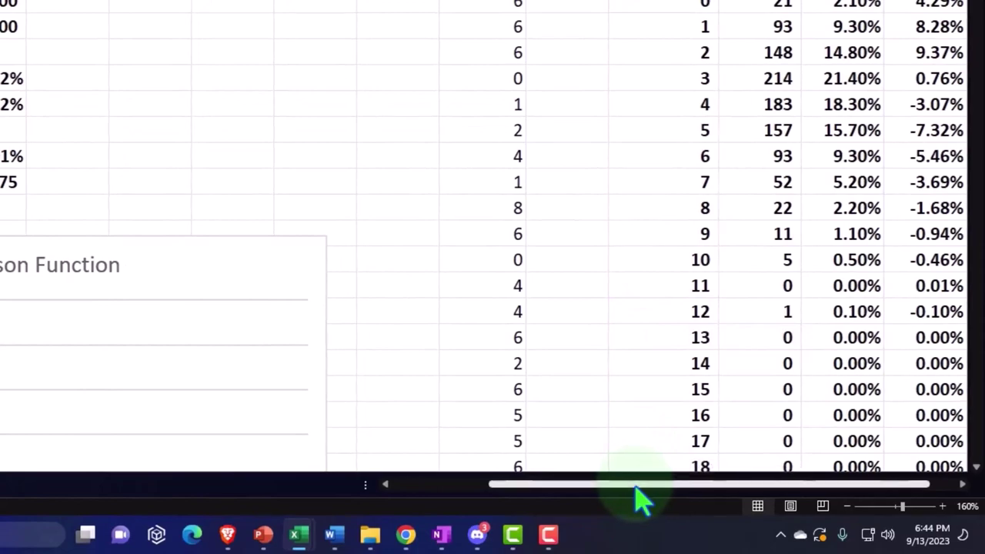
drag(638, 493, 520, 510)
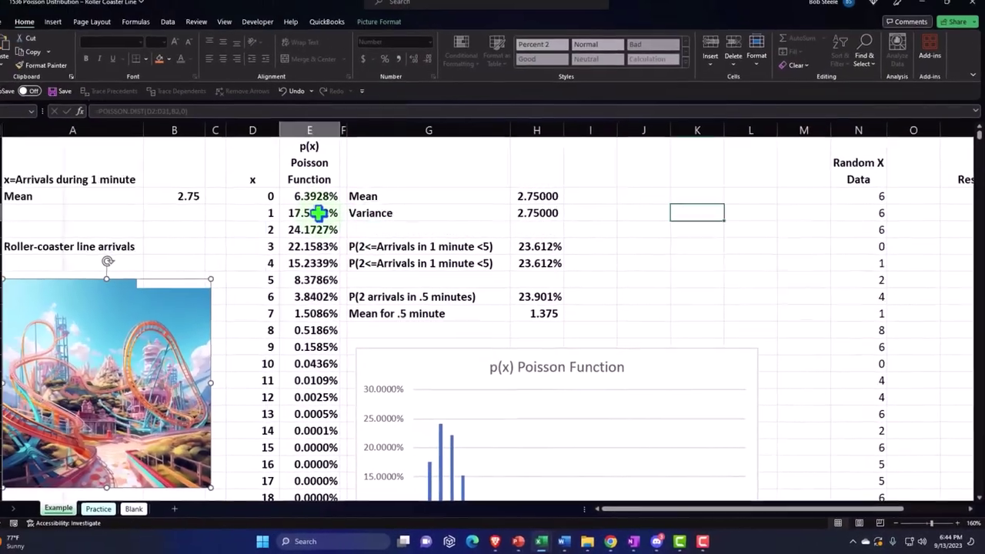
Step: Try to clear the single Poisson probability for x = 1 in cell E3 of the Example sheet
click(53, 80)
key(BackSpace)
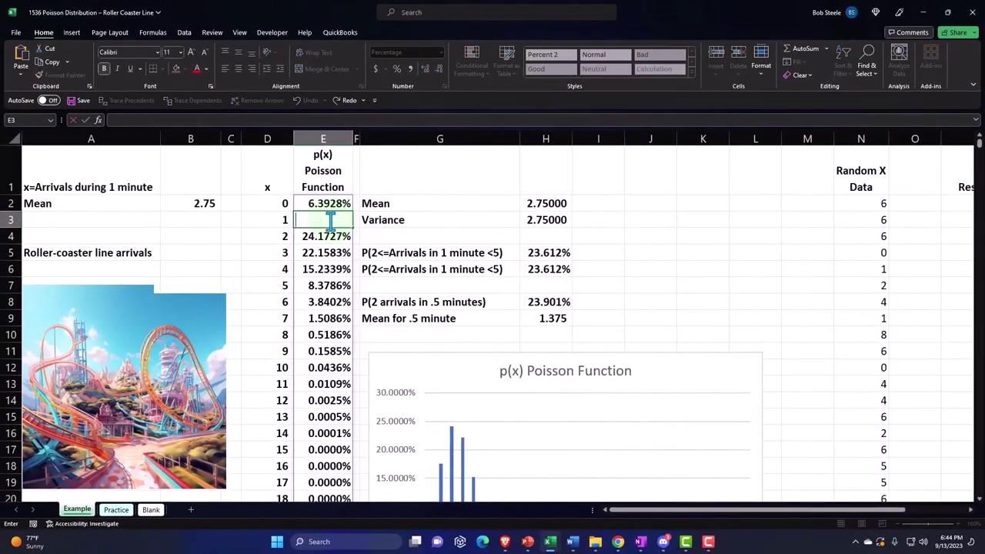
key(Return)
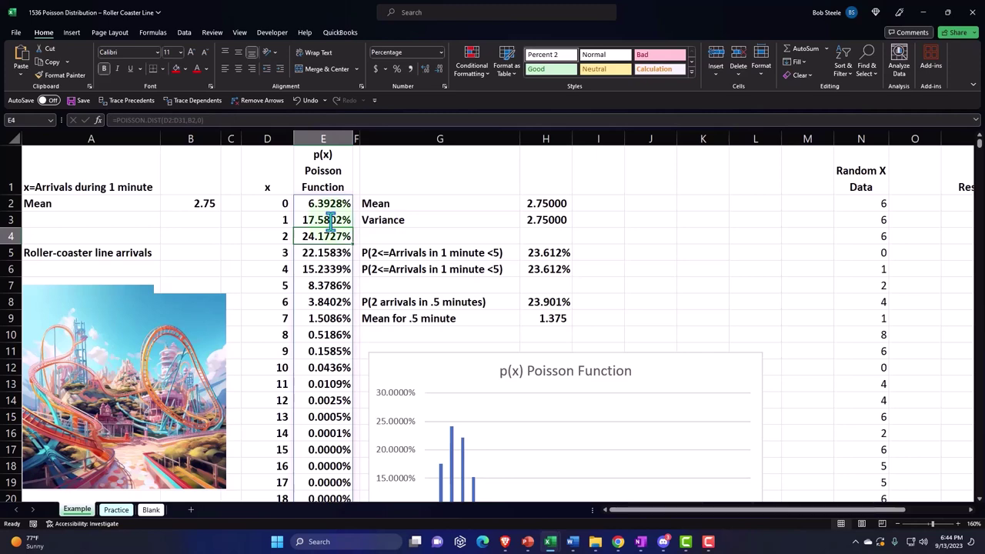
Step: Switch to the Blank sheet
click(152, 512)
click(116, 194)
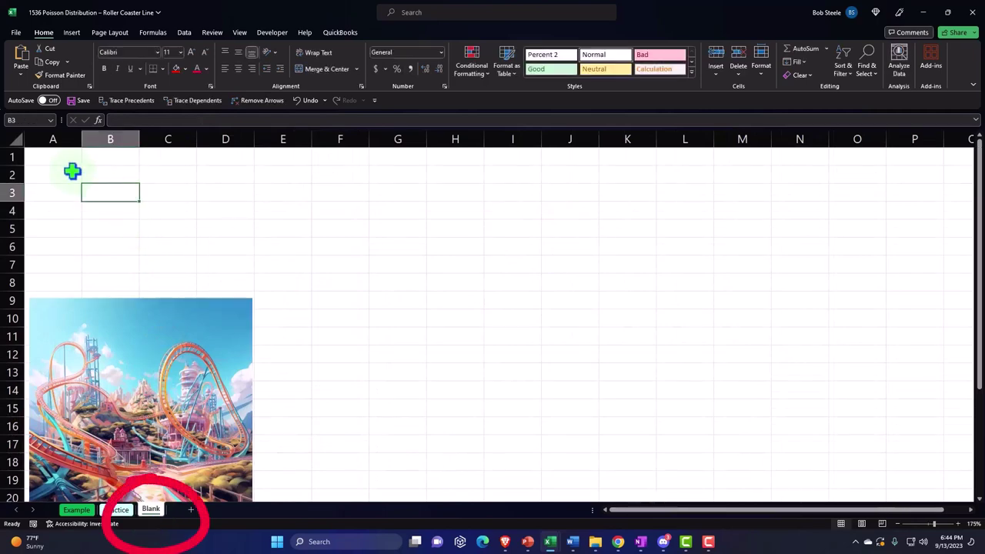
click(54, 156)
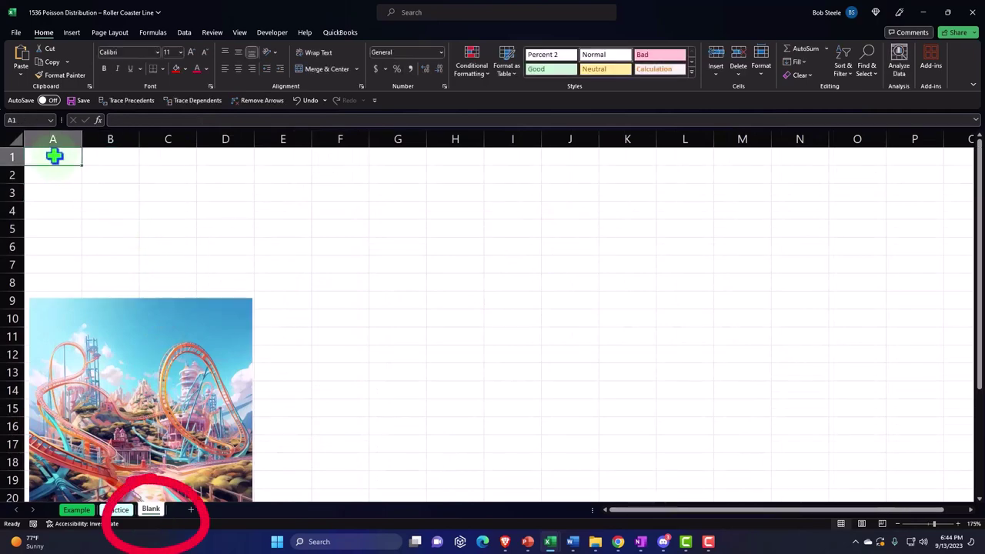
text(X)
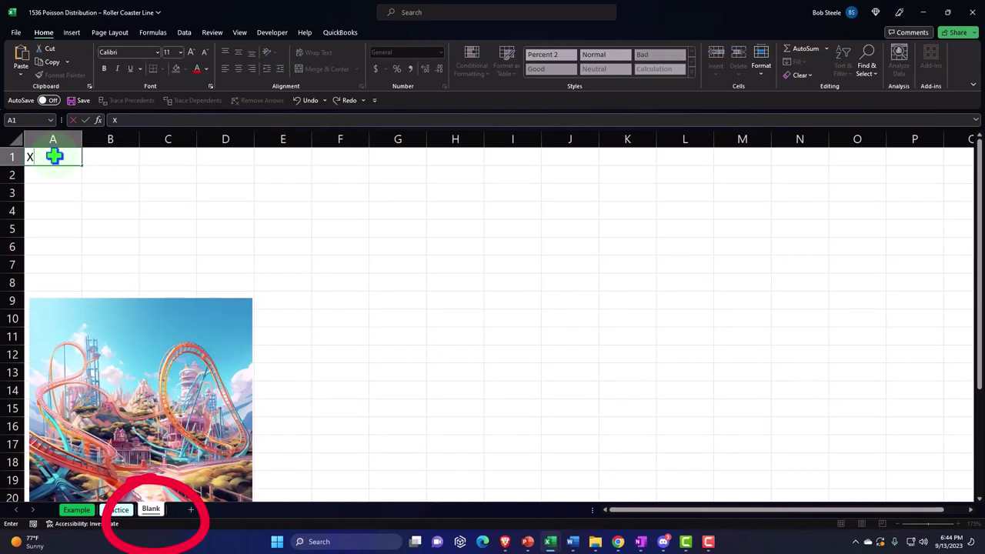
key(BackSpace)
click(69, 193)
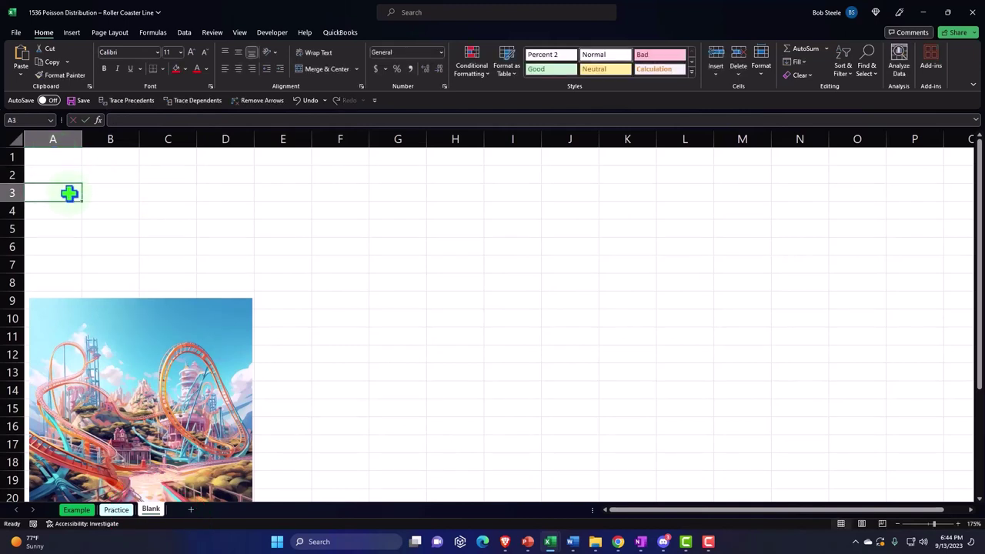
Step: Format all cells of the Blank sheet as Currency with red bracketed negative numbers, no symbol and 0 decimal places
click(17, 136)
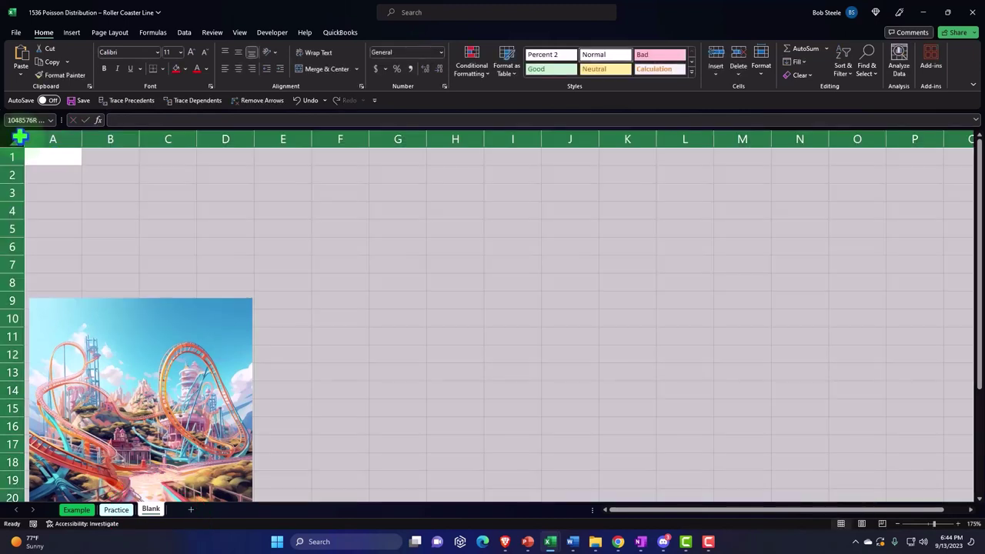
right_click(199, 190)
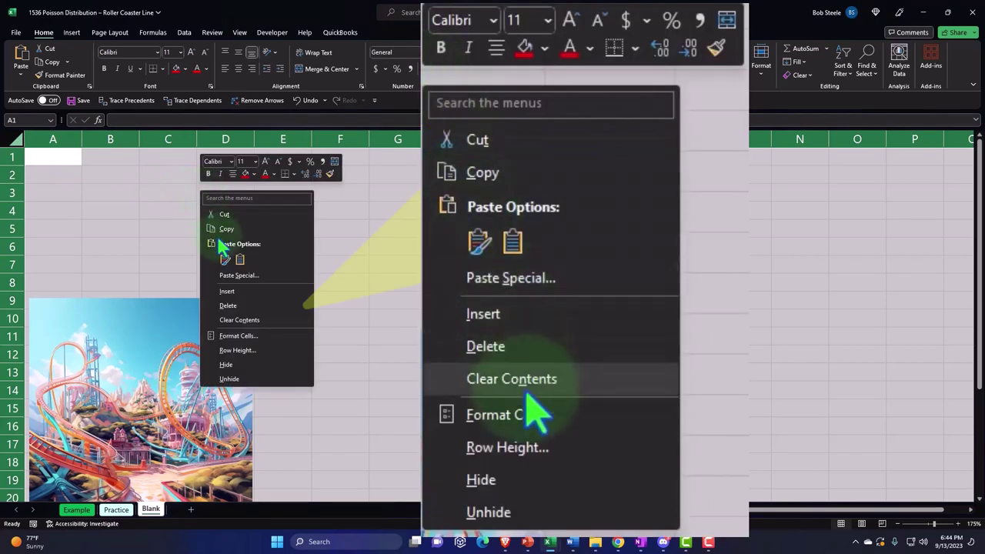
click(238, 336)
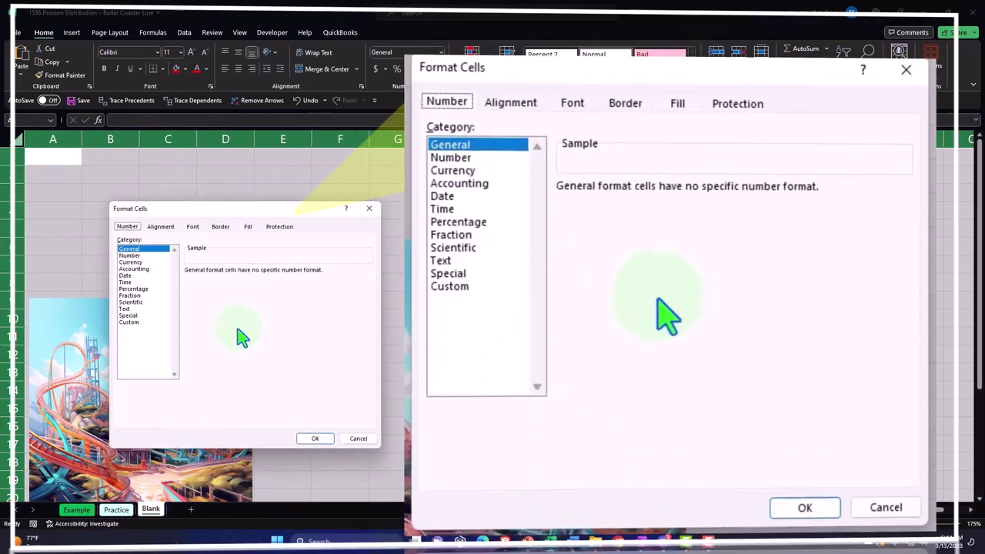
click(147, 270)
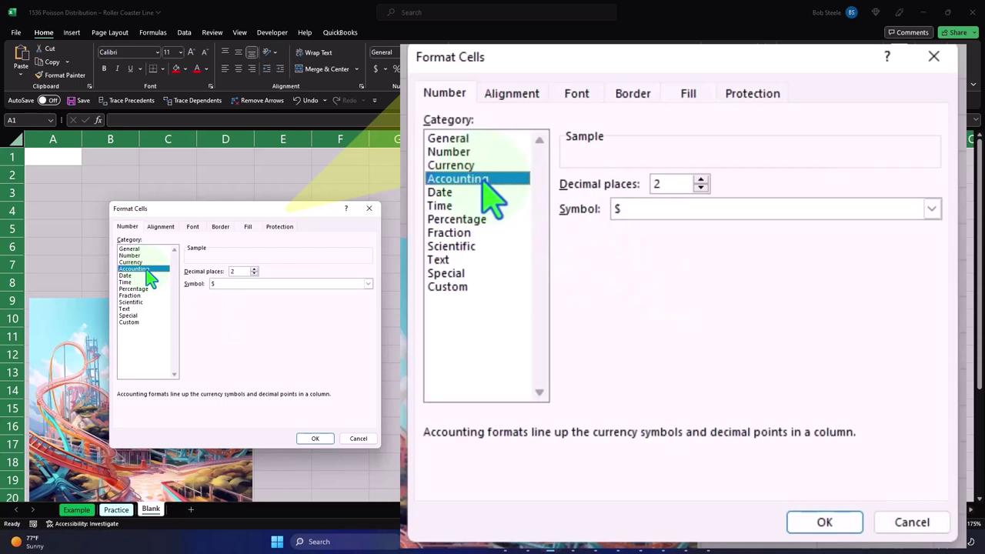
click(132, 262)
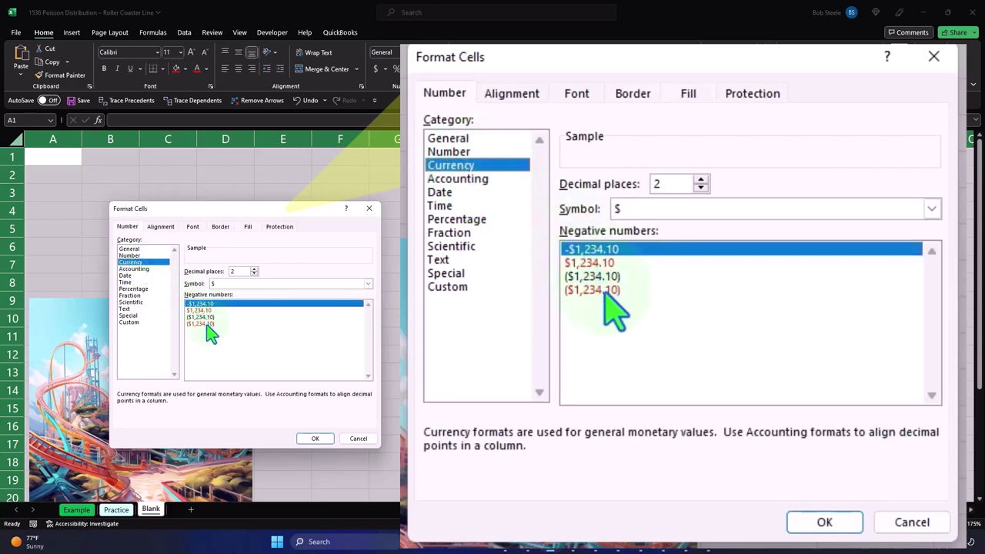
click(206, 324)
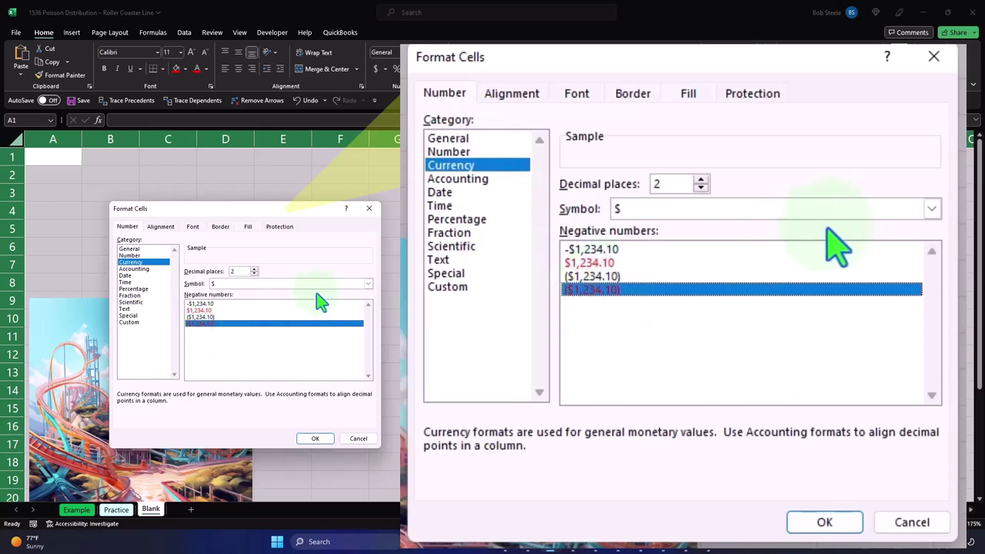
click(368, 284)
click(358, 294)
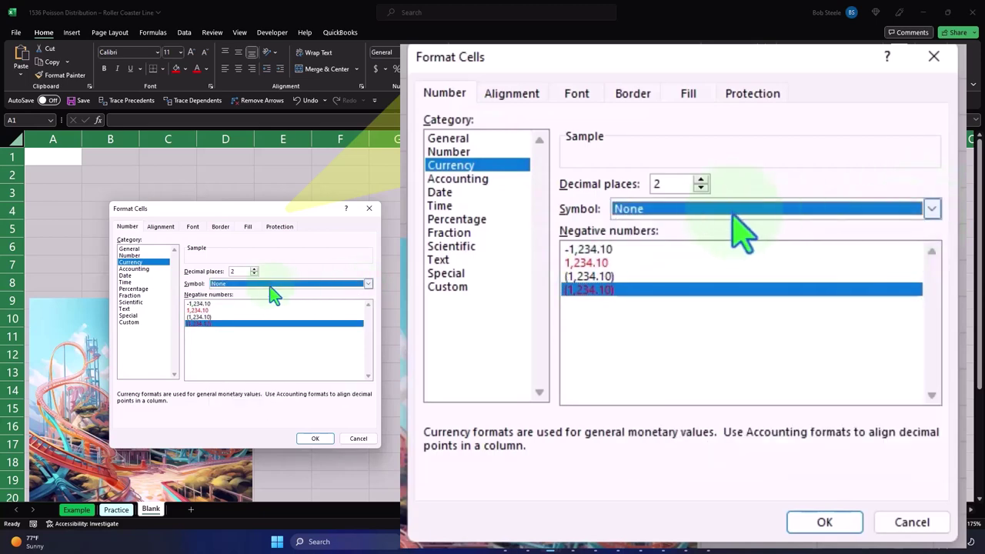
click(255, 275)
click(254, 275)
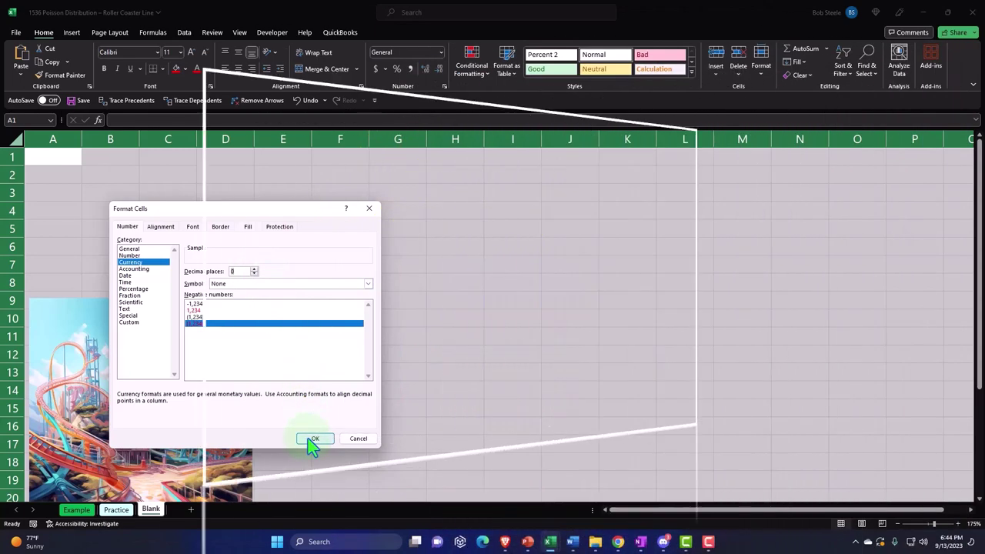
click(311, 439)
click(336, 392)
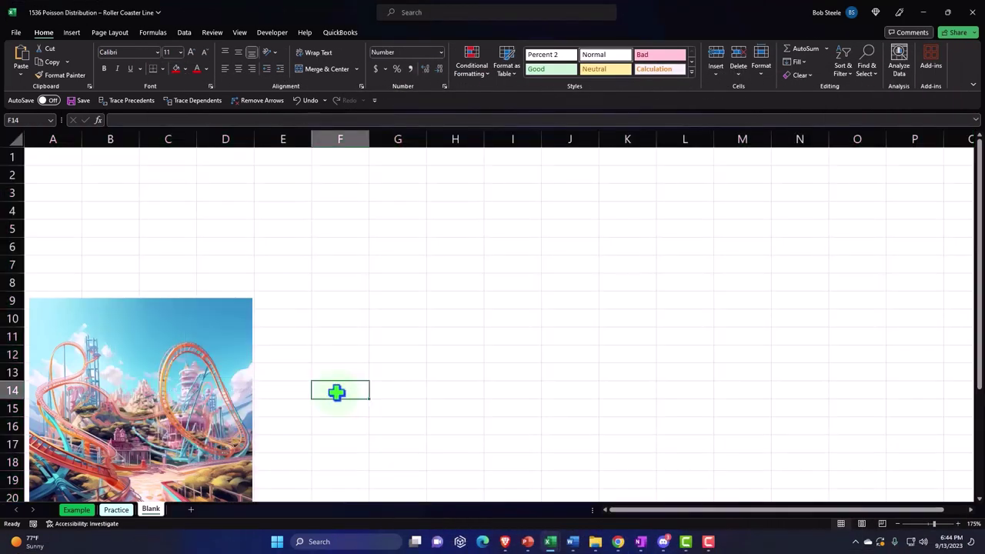
Step: Enter the label "X= arrivals durring 1 minute" in cell A2
scroll(336, 394, up, 2)
scroll(336, 394, up, 2)
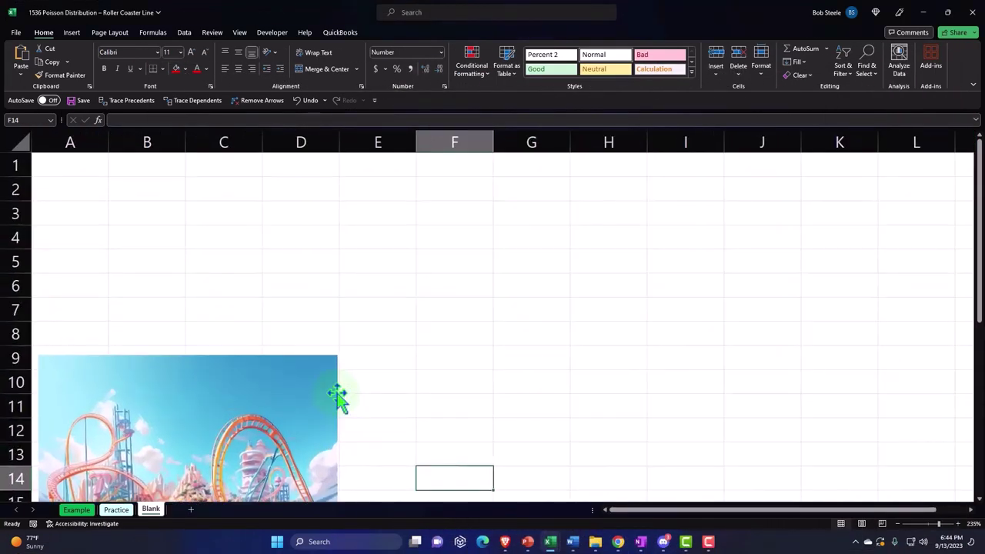
scroll(339, 396, up, 1)
click(73, 170)
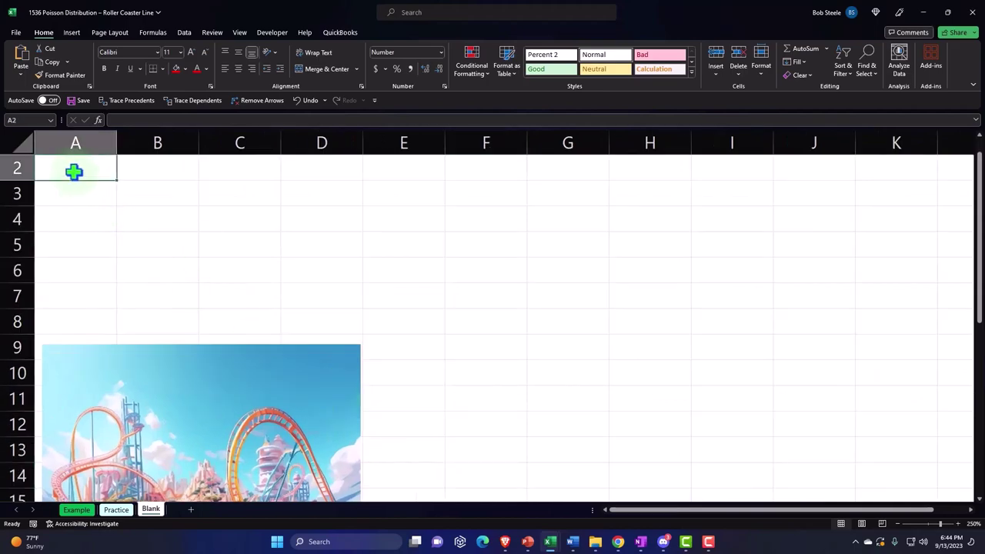
text(X=)
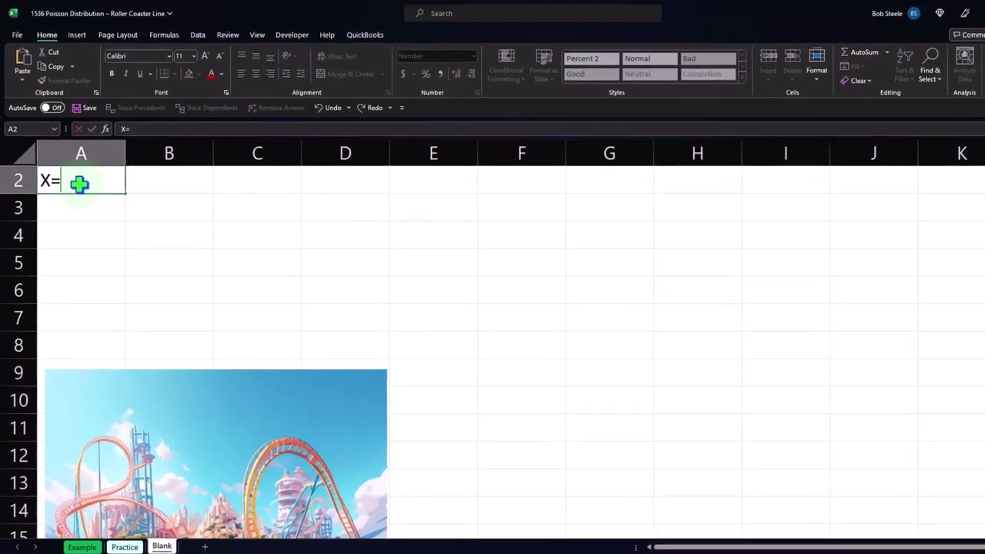
text( arri)
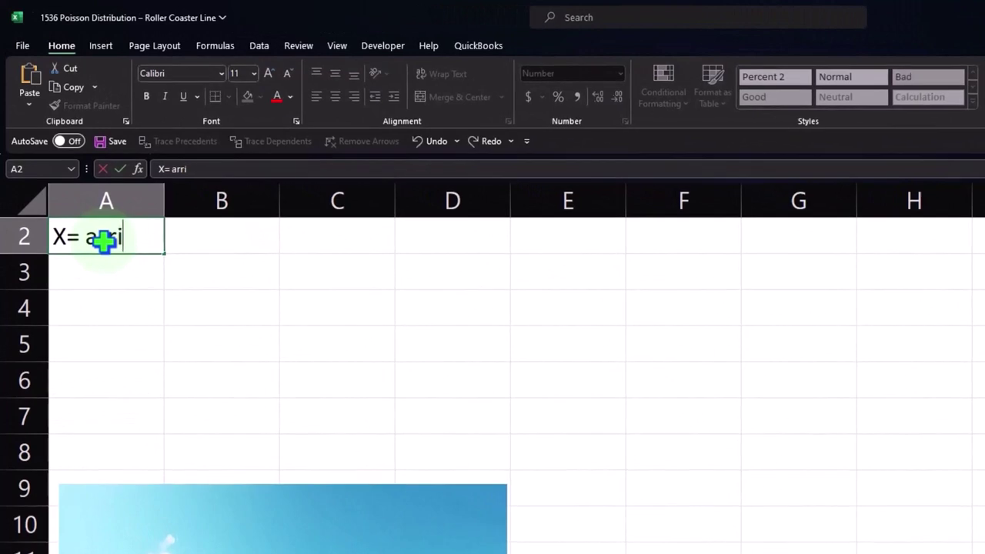
text(vals du)
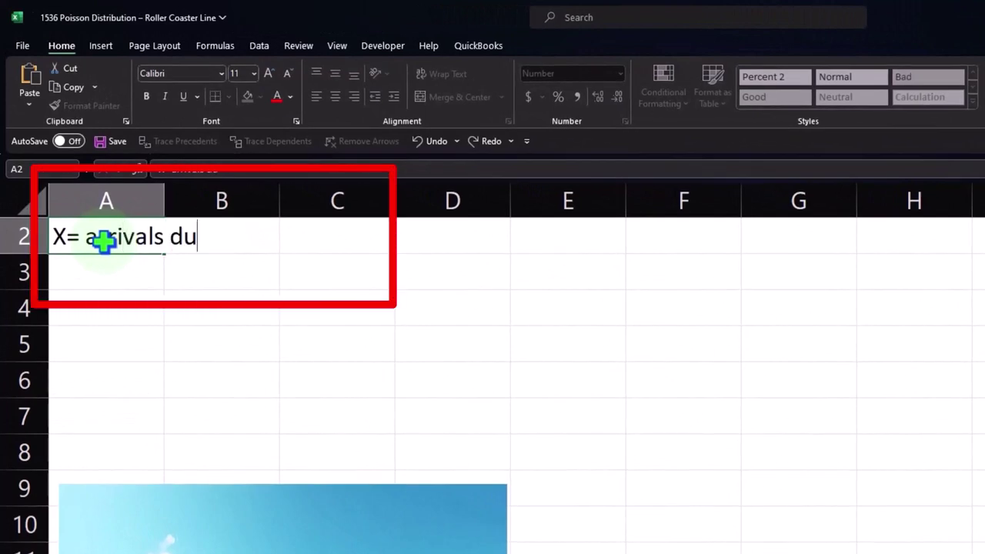
text(rring 12)
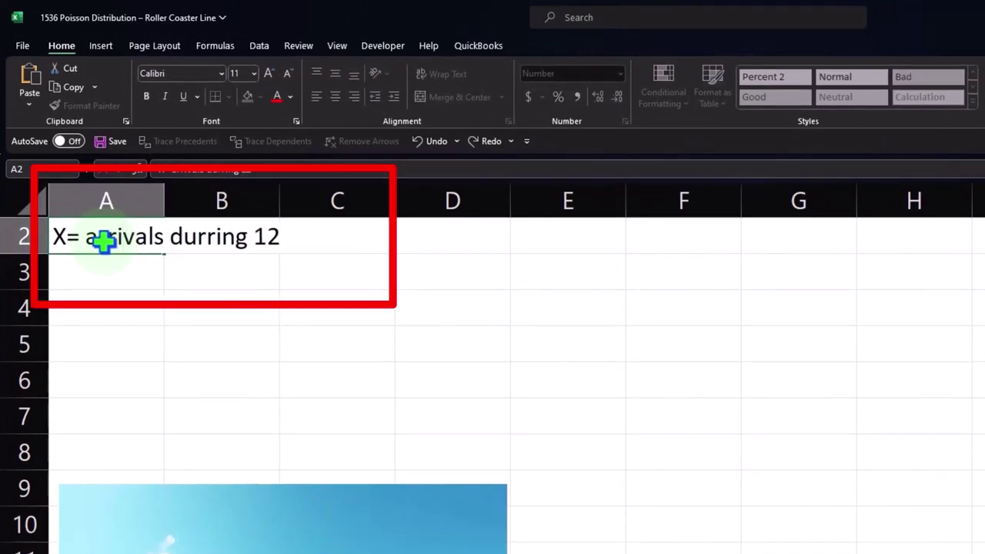
key(BackSpace)
text(minute)
key(Return)
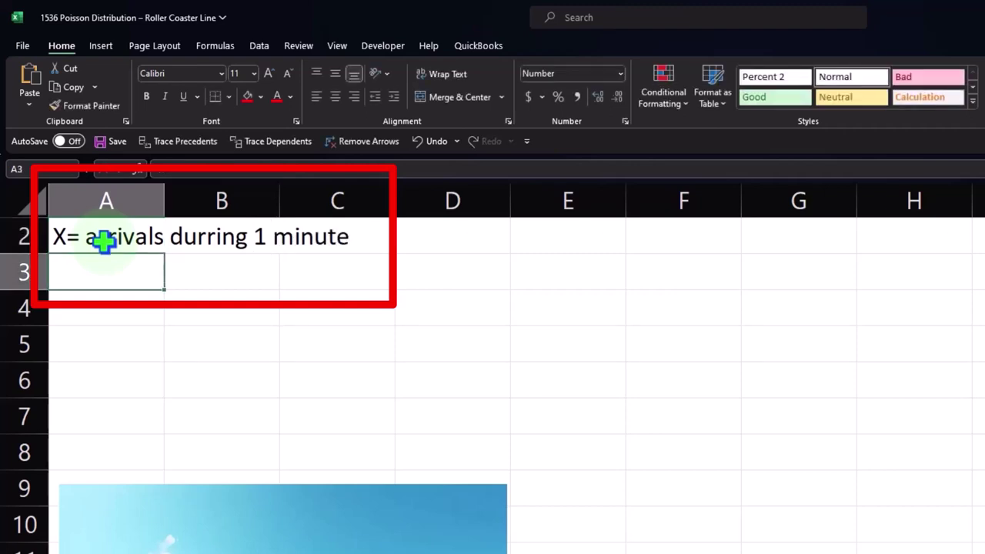
Step: Make the text of all cells in the sheet bold
click(102, 241)
key(ctrl+a)
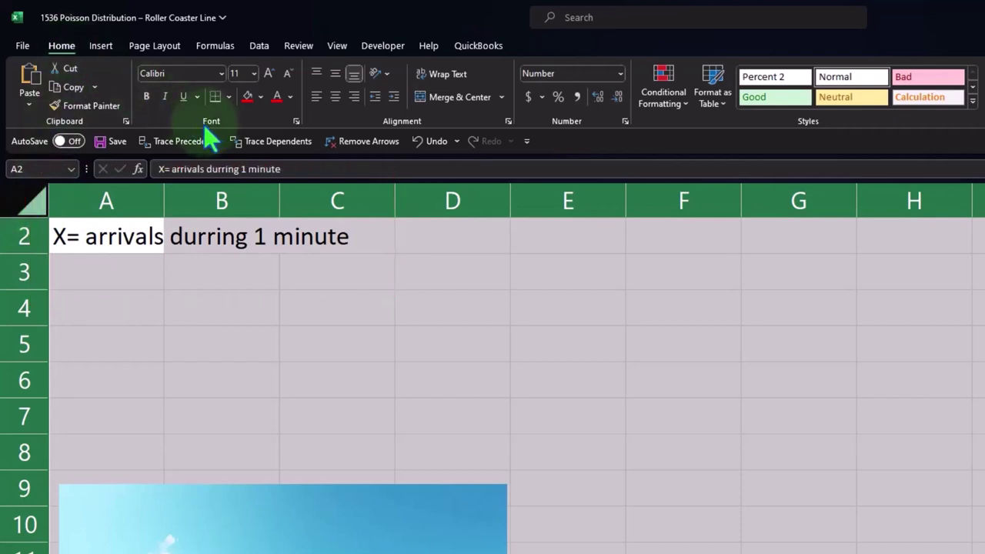
click(148, 97)
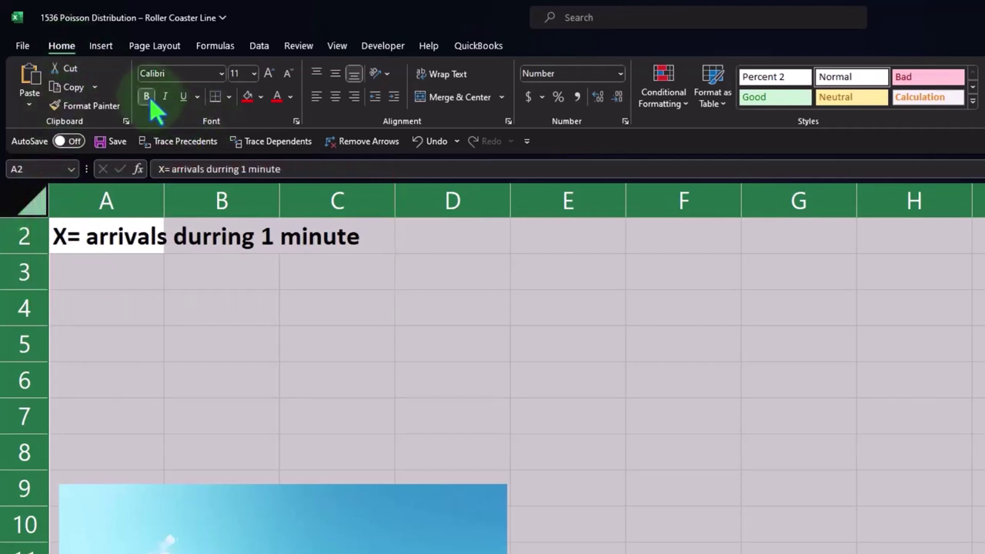
Step: Enter the label "Roller coster ride line" in cell A4
click(123, 315)
text(R)
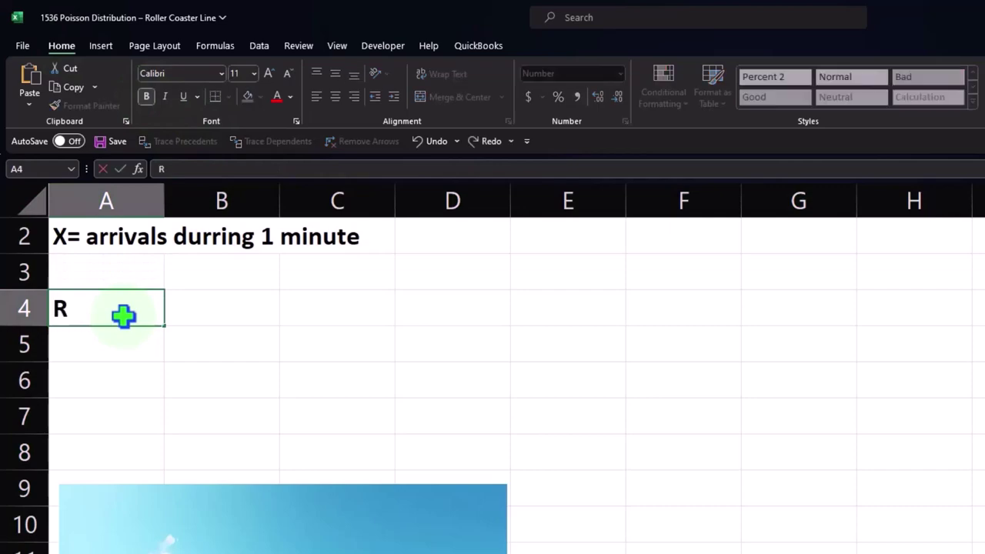
text(oller coster ri)
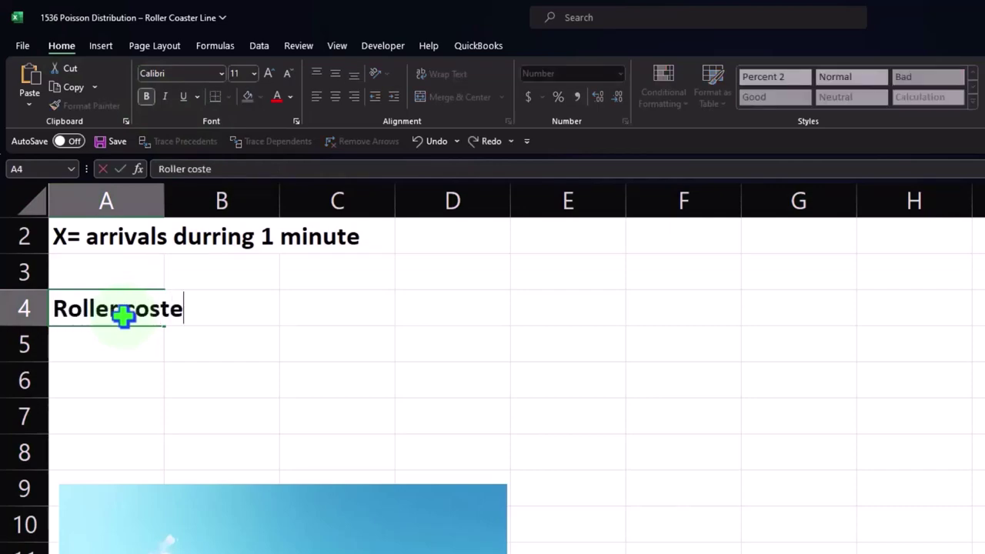
text(de line)
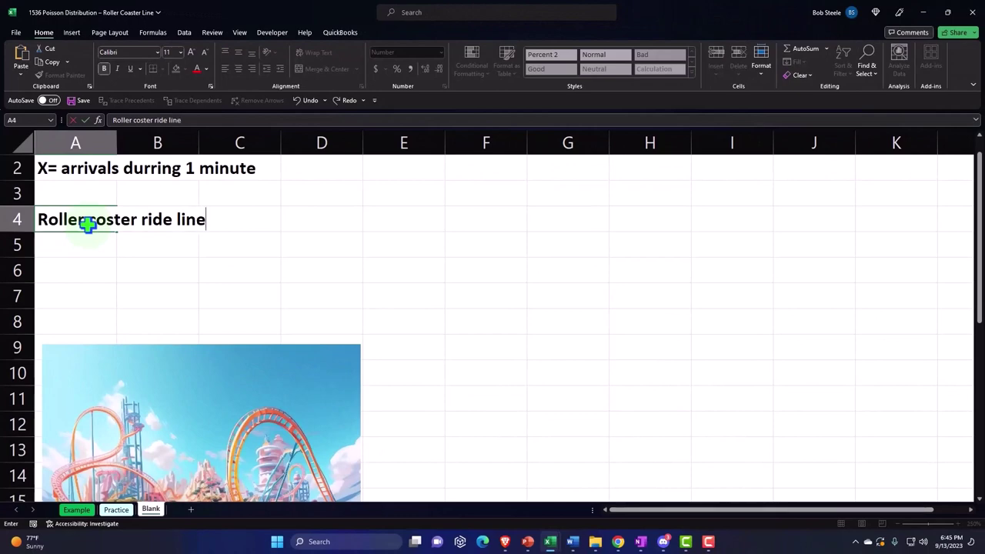
key(Return)
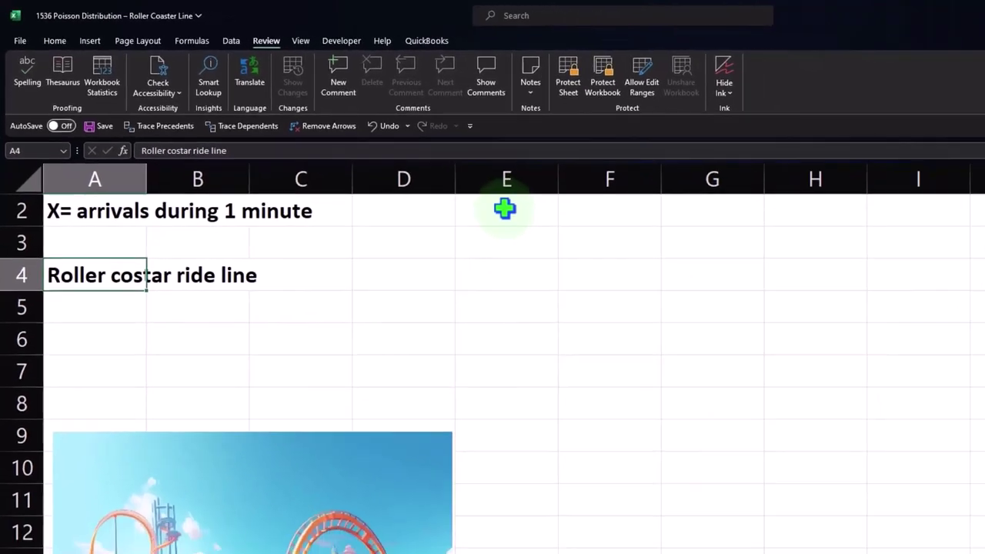
click(616, 257)
text(=)
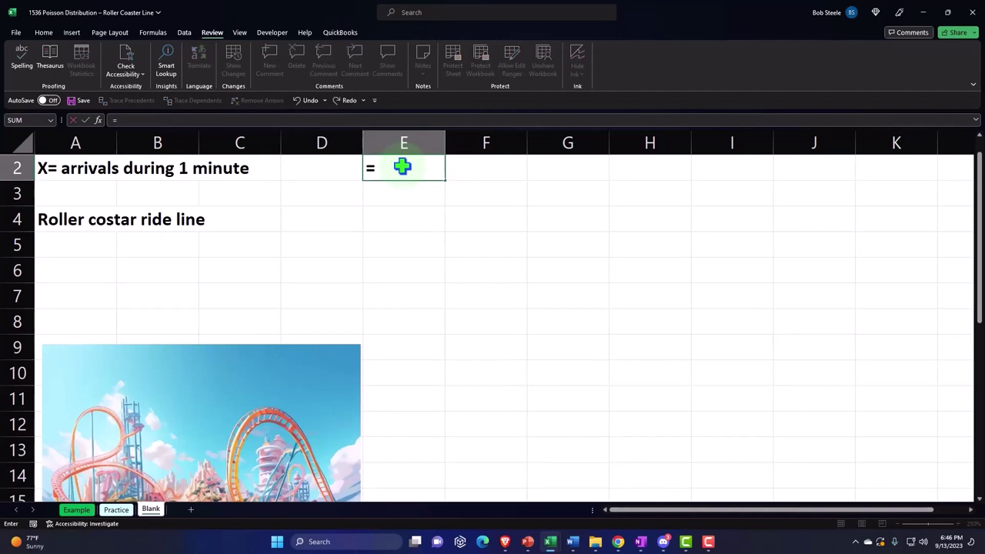
text(rand)
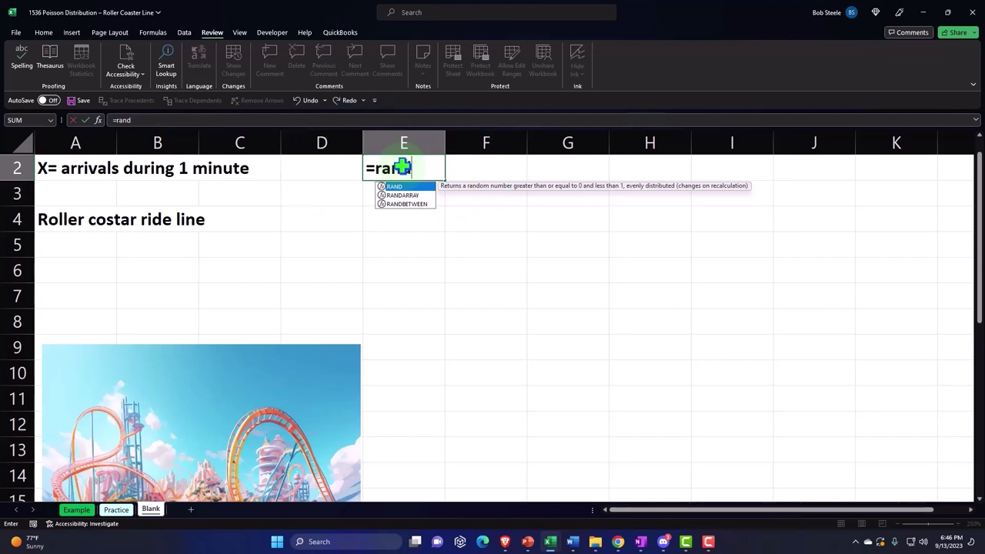
key(BackSpace)
key(BackSpace)
key(BackSpace)
key(BackSpace)
key(BackSpace)
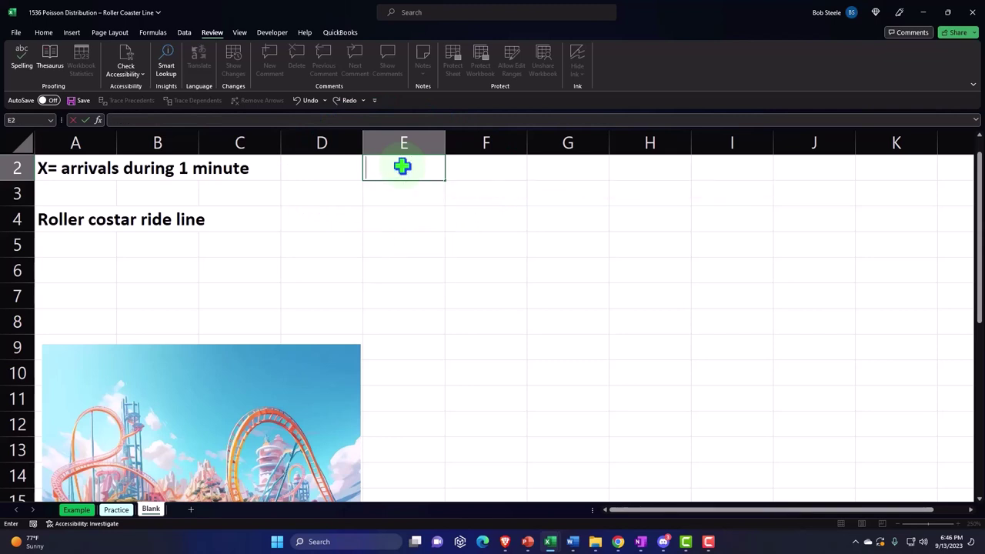
Step: Enter the label "Mean" in cell A6 and the value 2.75 in cell B6
key(Down)
key(Down)
key(Down)
key(Left)
key(Left)
key(Left)
key(Left)
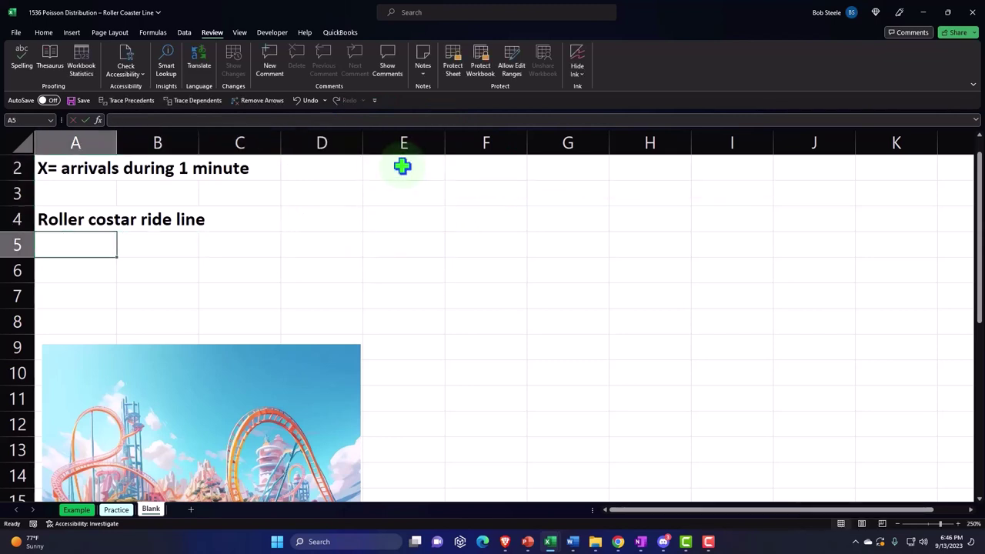
key(Down)
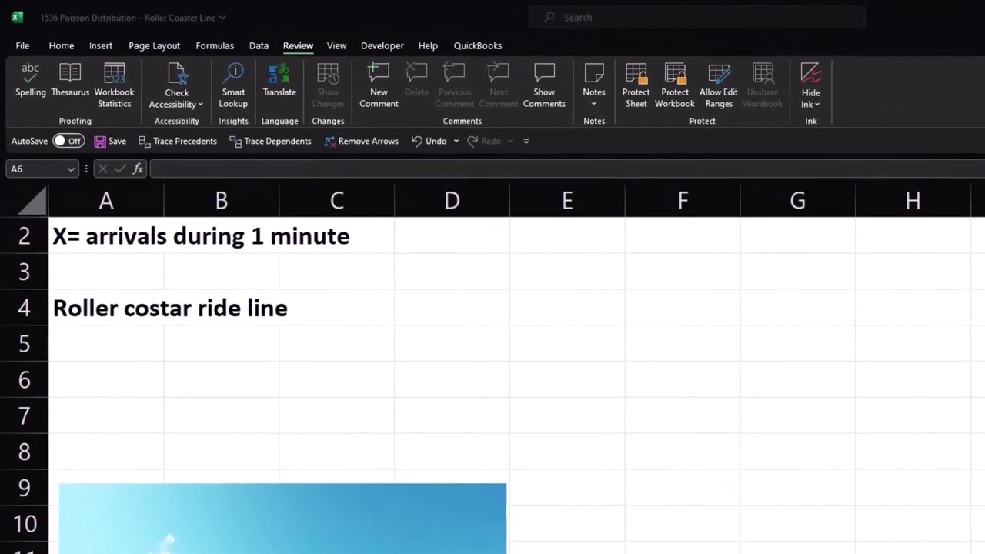
click(136, 375)
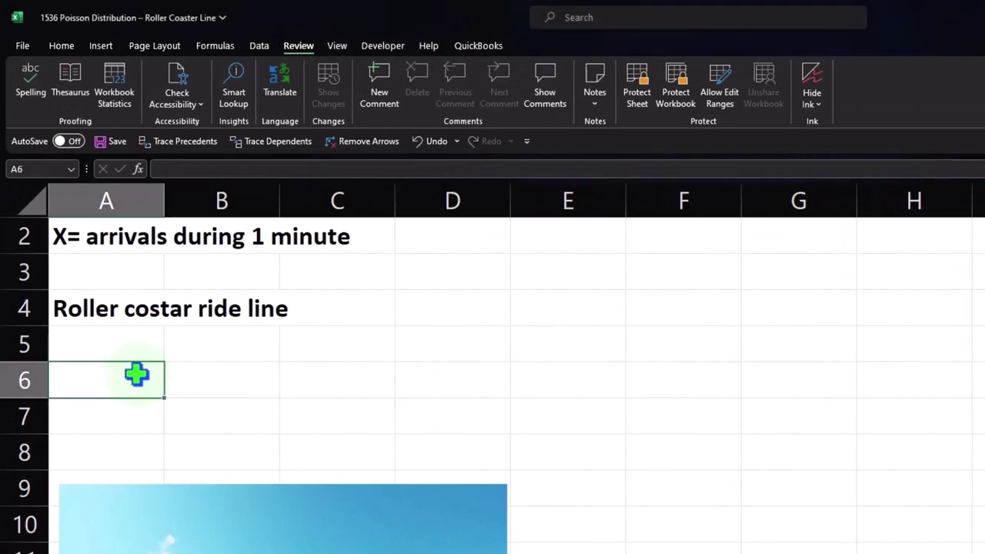
text(Mean)
key(Tab)
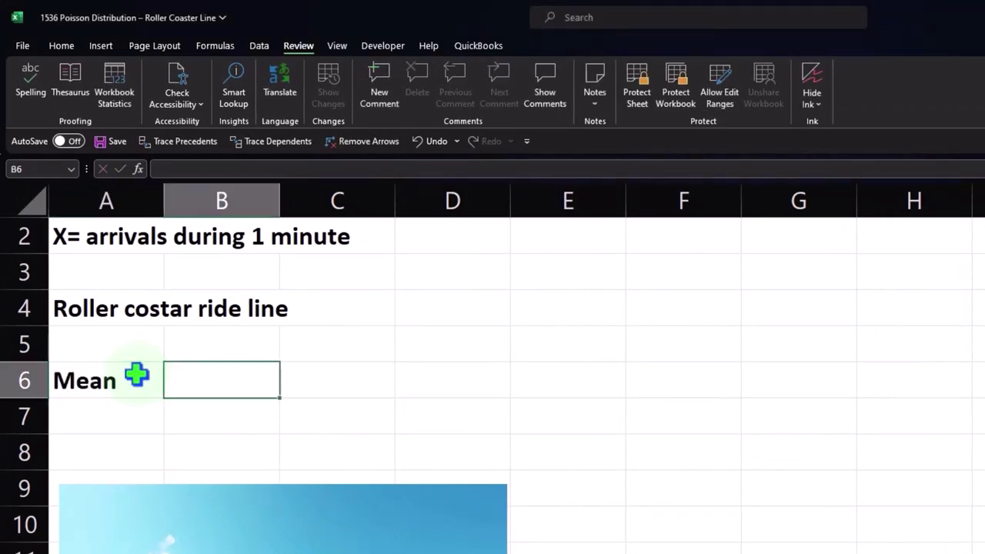
text(2.75)
key(Return)
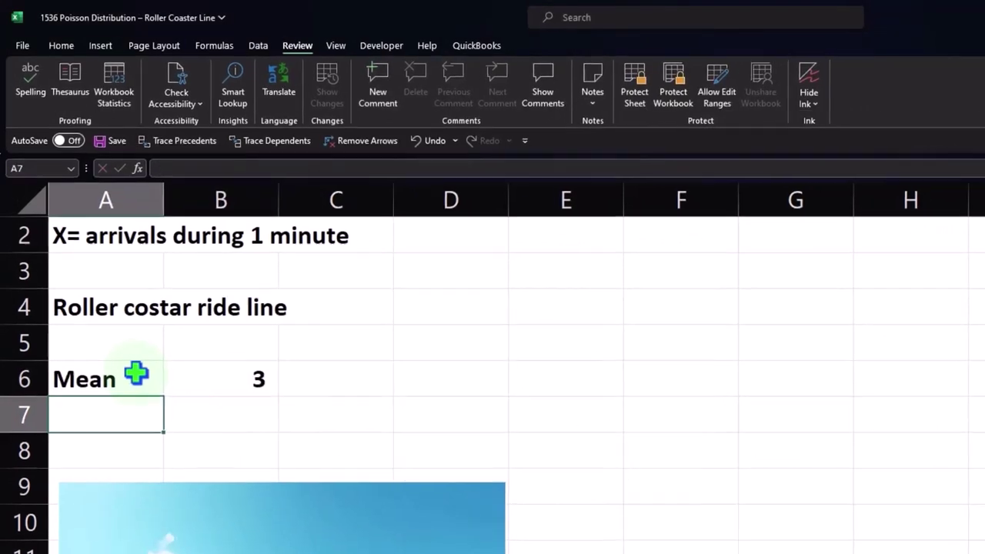
Step: Display the mean in B6 with two decimal places and widen column C to about double its width
key(Up)
key(Right)
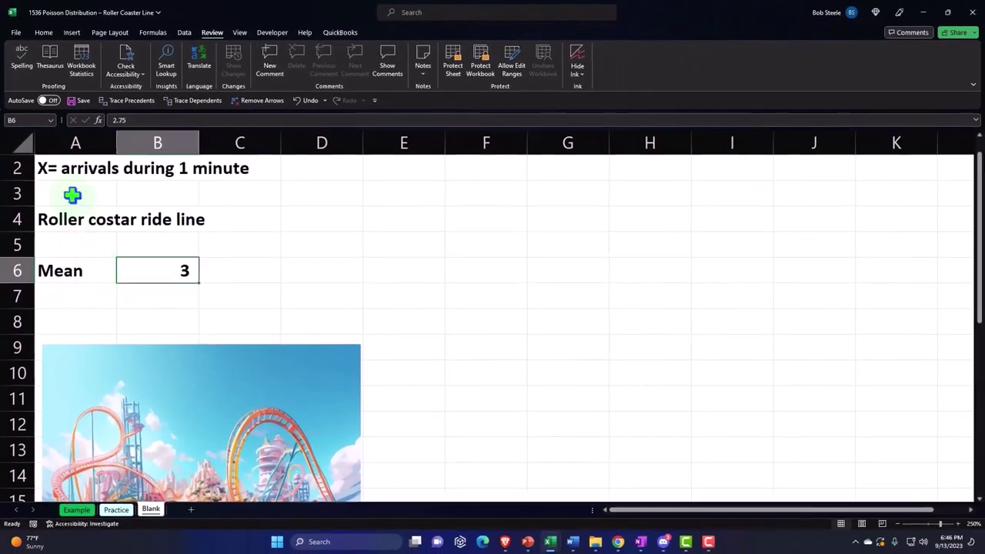
click(45, 33)
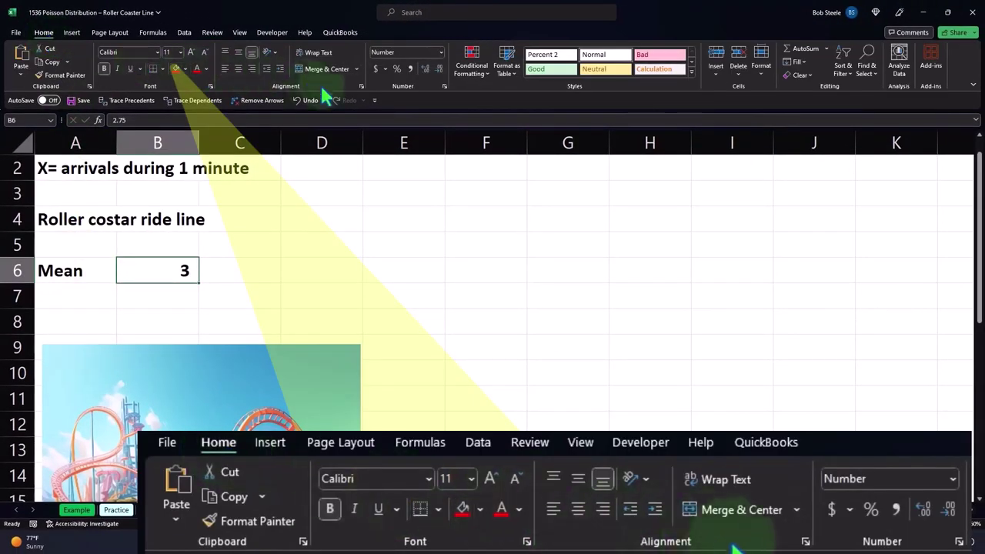
click(424, 68)
click(423, 68)
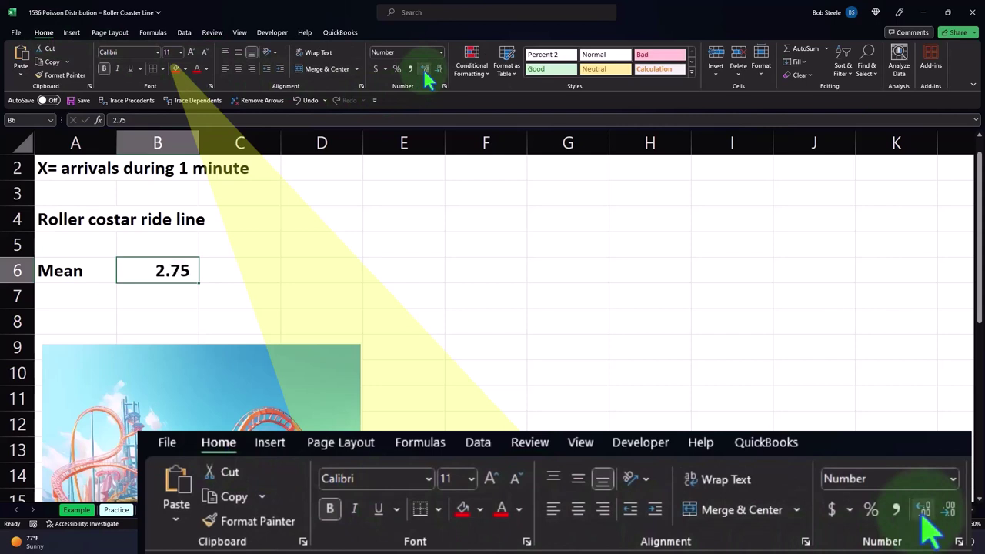
click(452, 208)
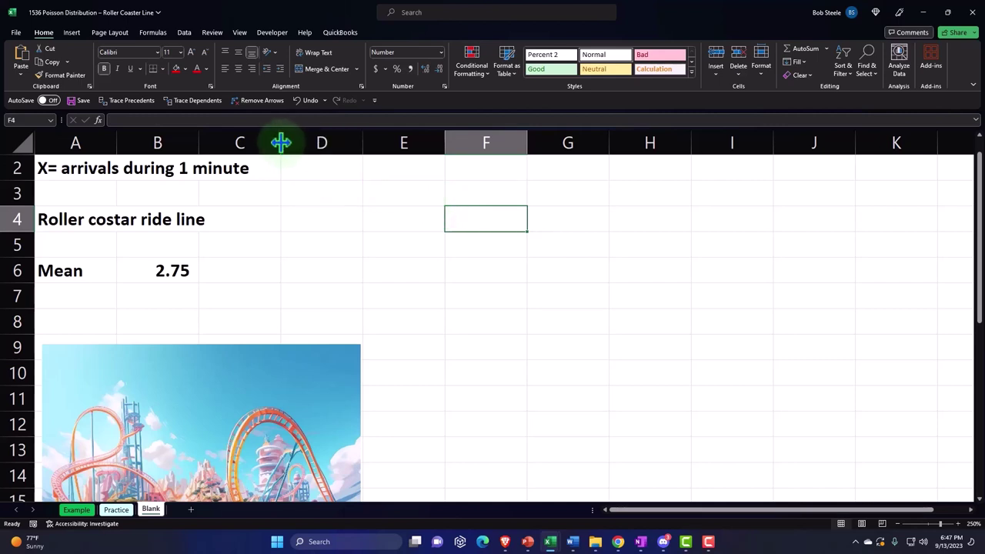
drag(281, 143, 364, 157)
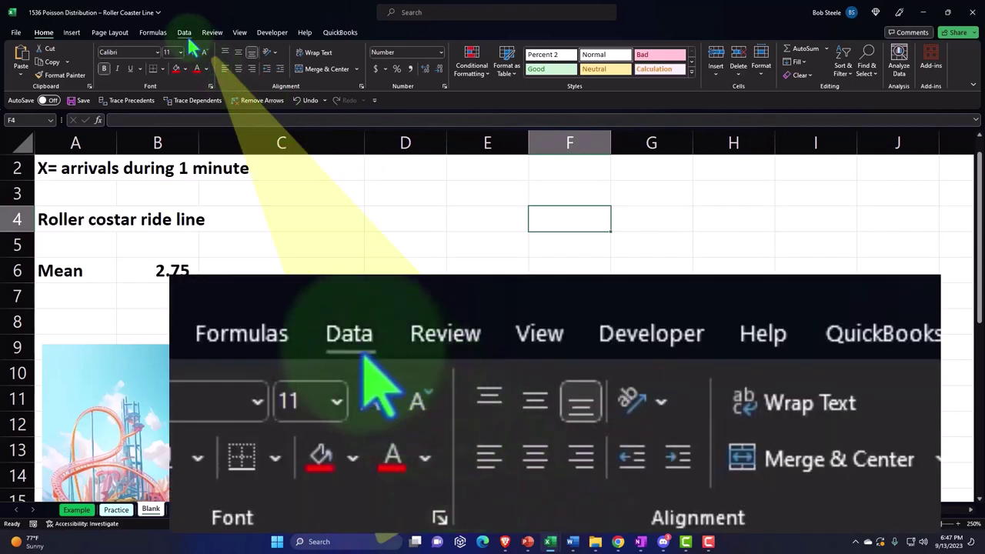
Step: Check in the Excel add-ins list whether the Analysis ToolPak is enabled, leaving the settings as they are
click(185, 34)
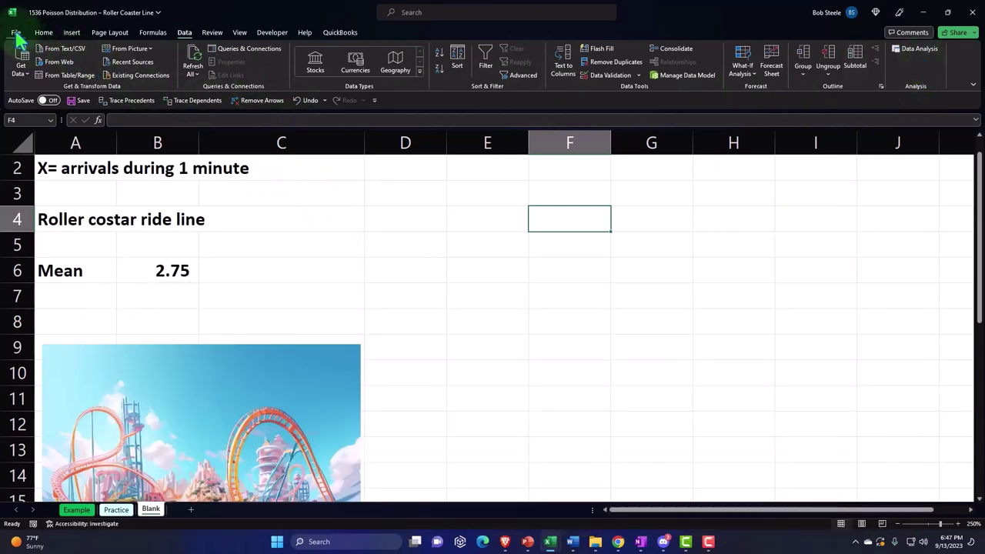
click(15, 33)
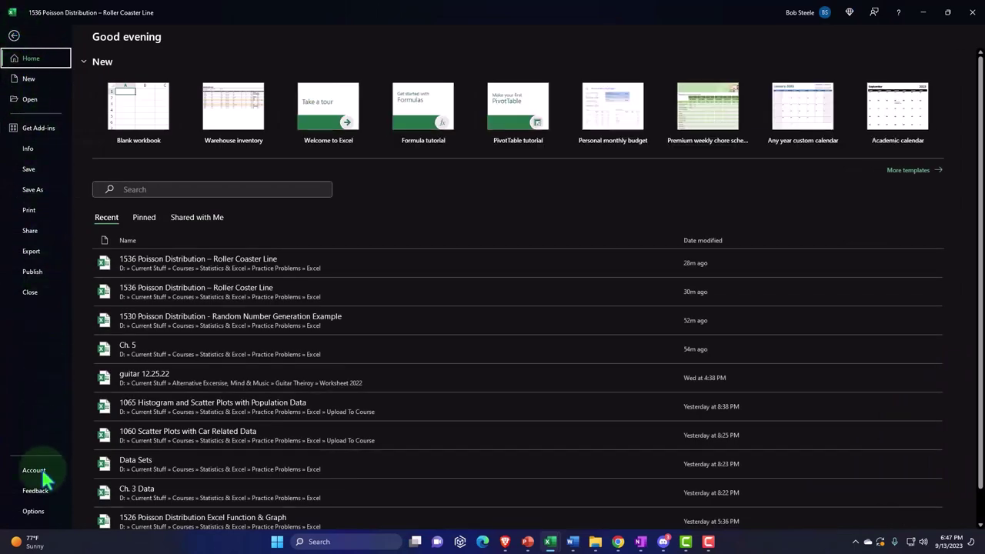
click(34, 511)
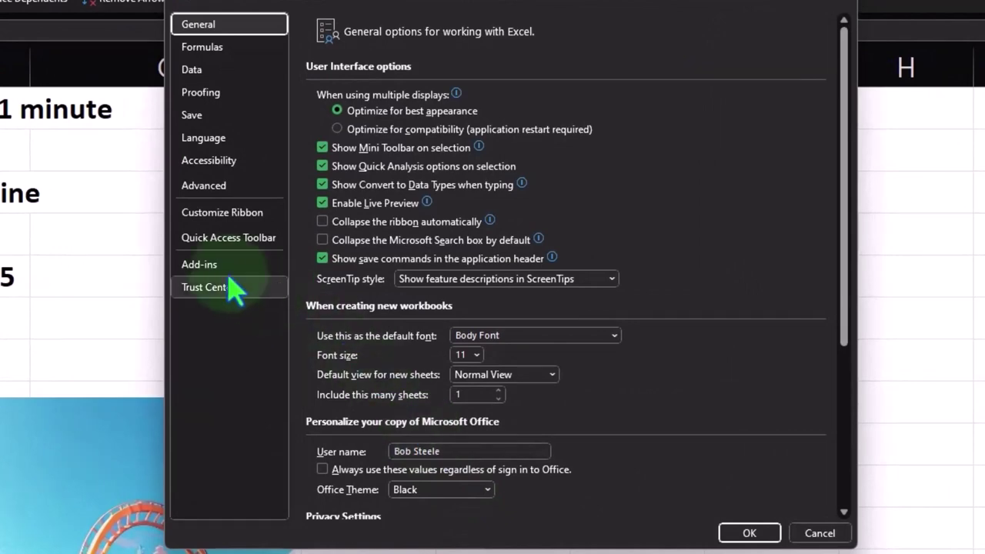
click(220, 262)
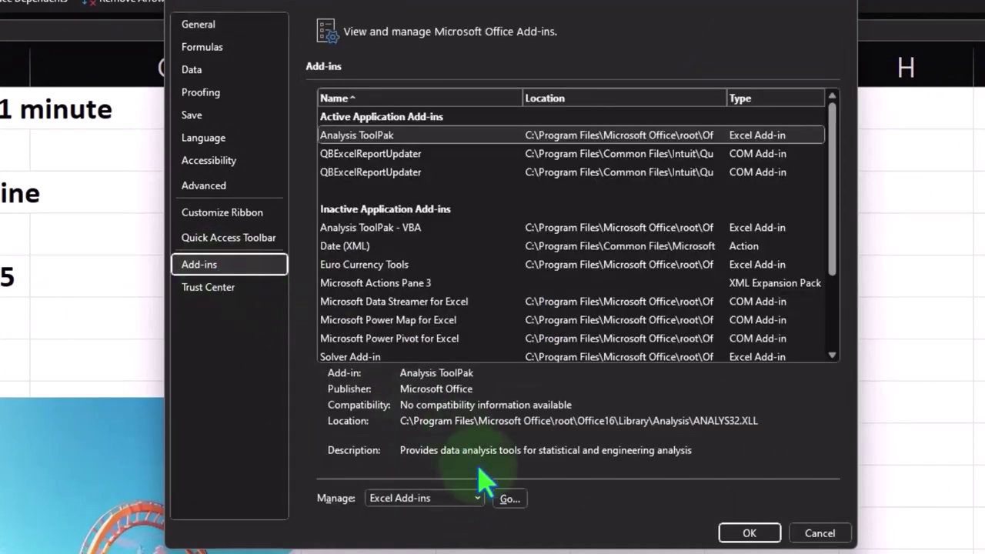
click(471, 499)
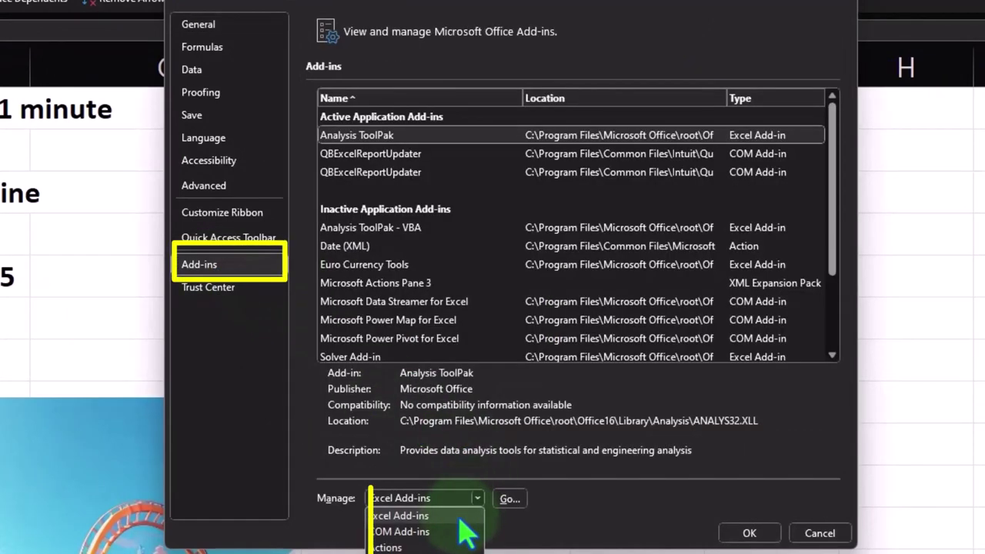
click(459, 517)
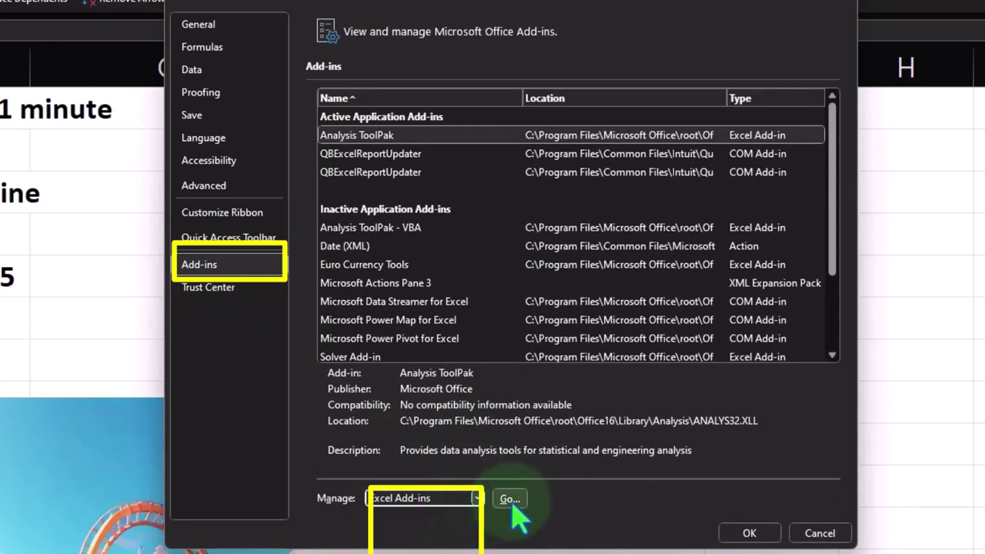
click(510, 499)
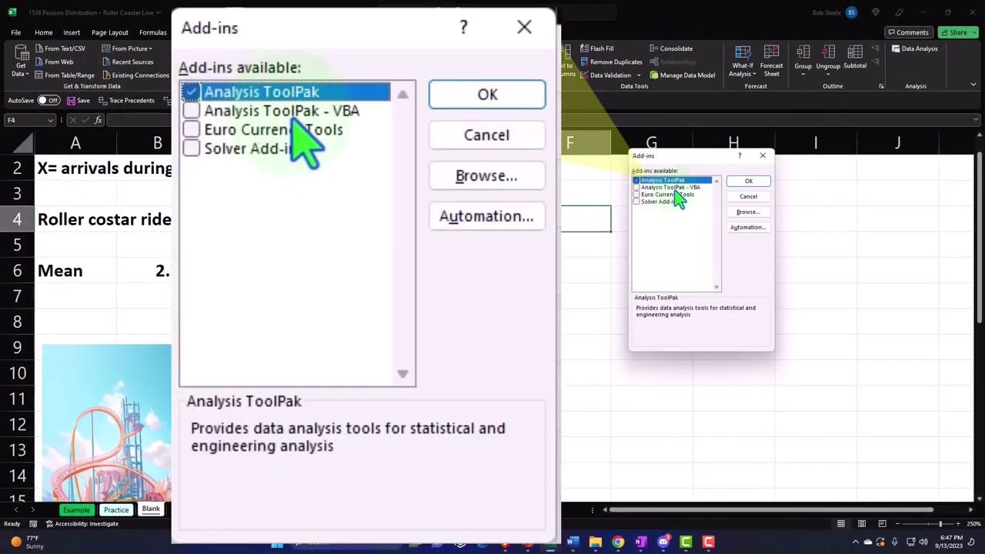
click(763, 156)
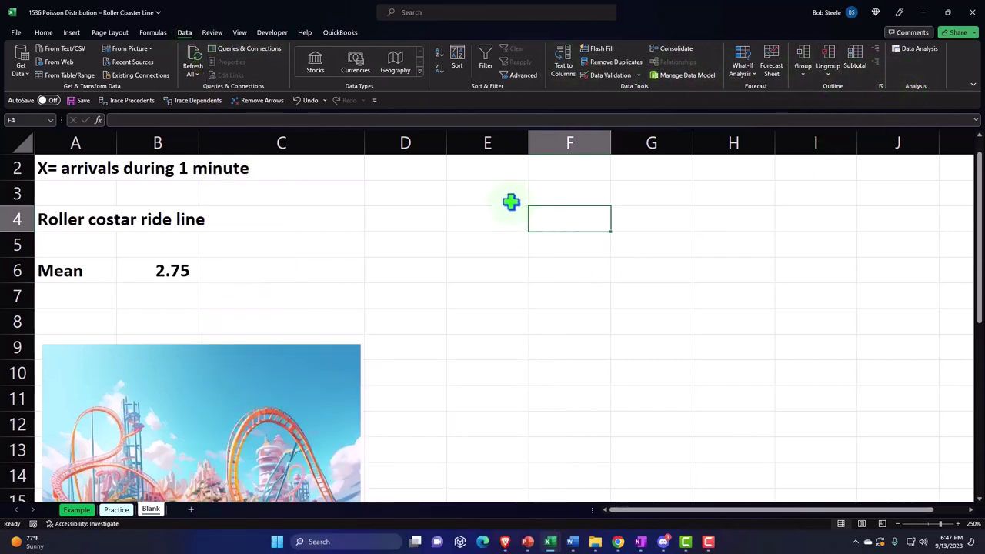
Step: Enter the column header "X" in cell E2
click(492, 162)
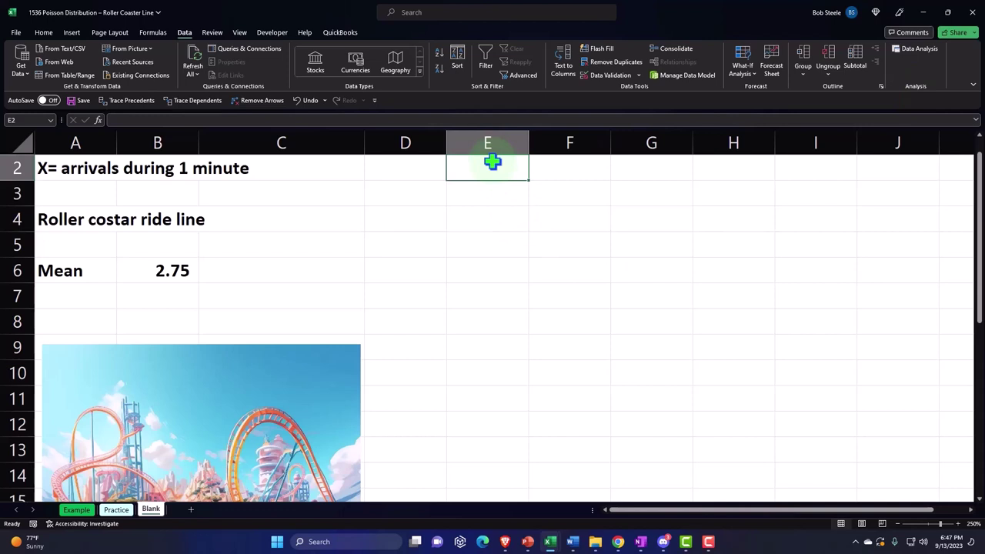
text(X)
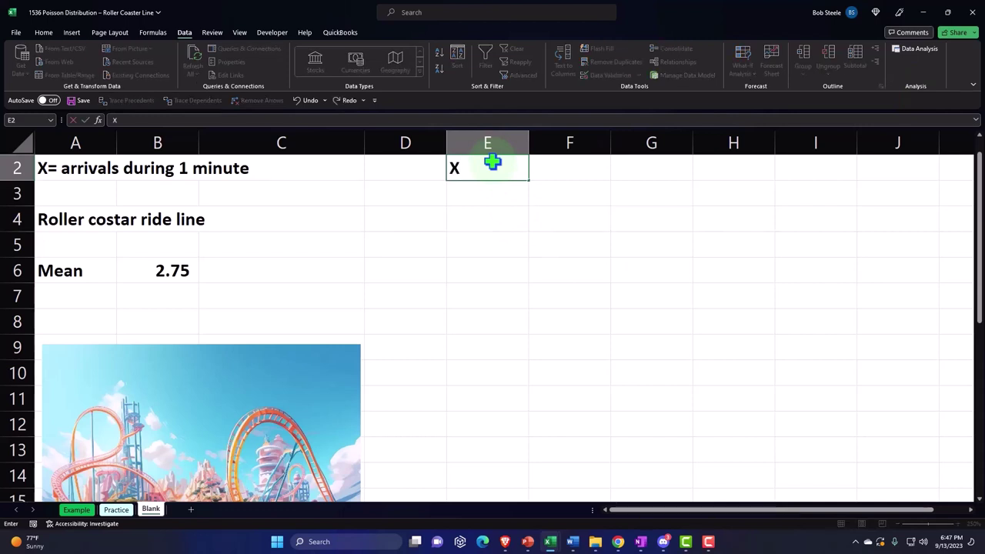
key(Return)
Step: Format the header in E2 with a black fill, white font and centered alignment
click(493, 160)
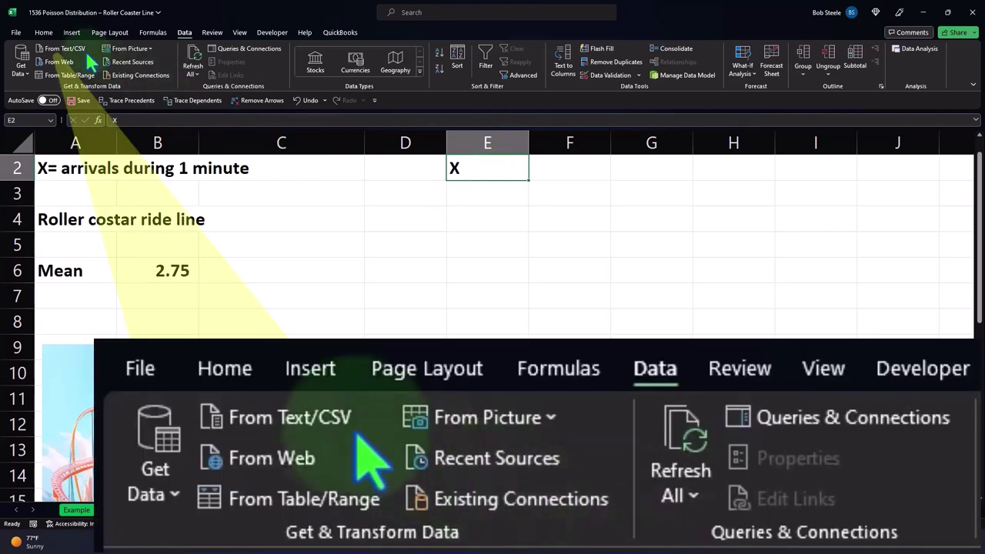
click(43, 32)
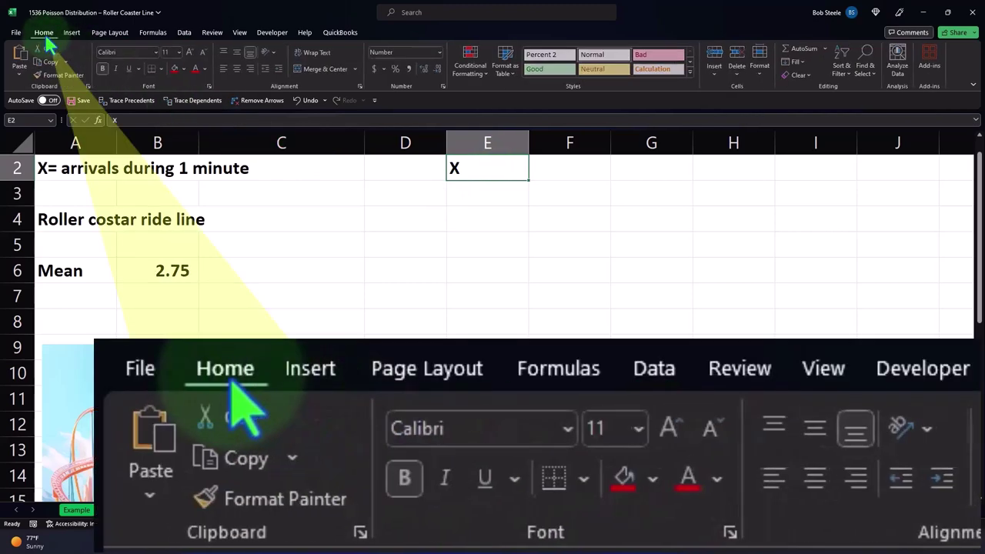
click(185, 71)
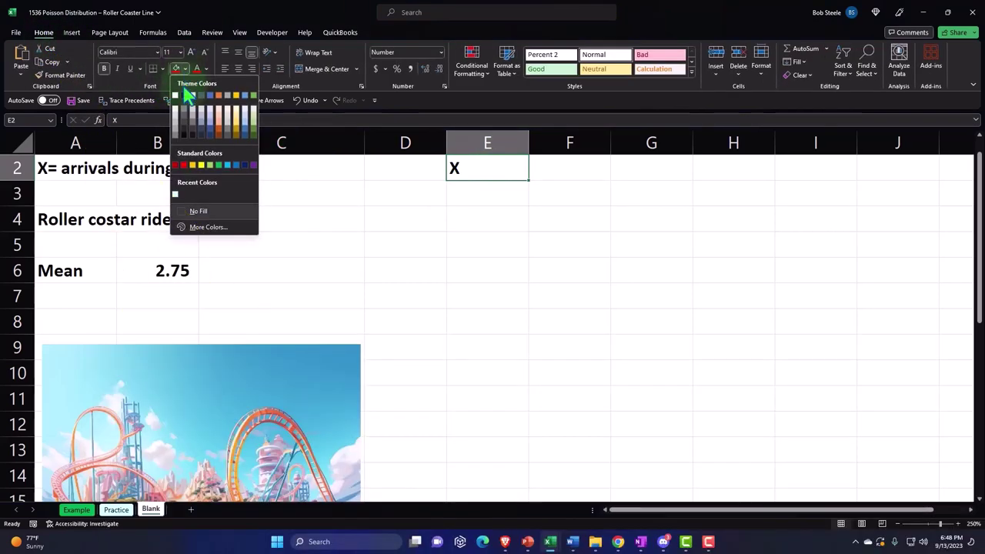
click(184, 95)
click(205, 69)
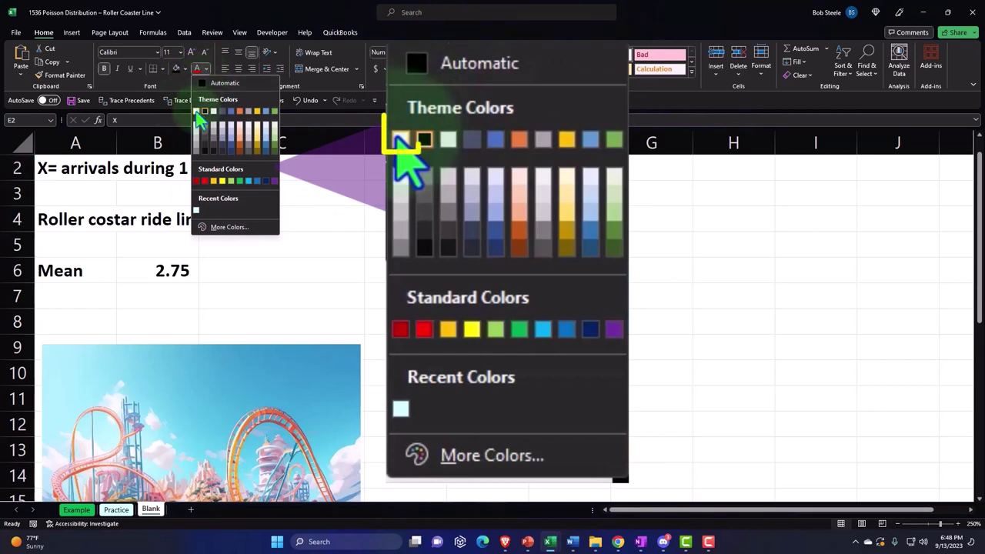
click(197, 116)
click(238, 68)
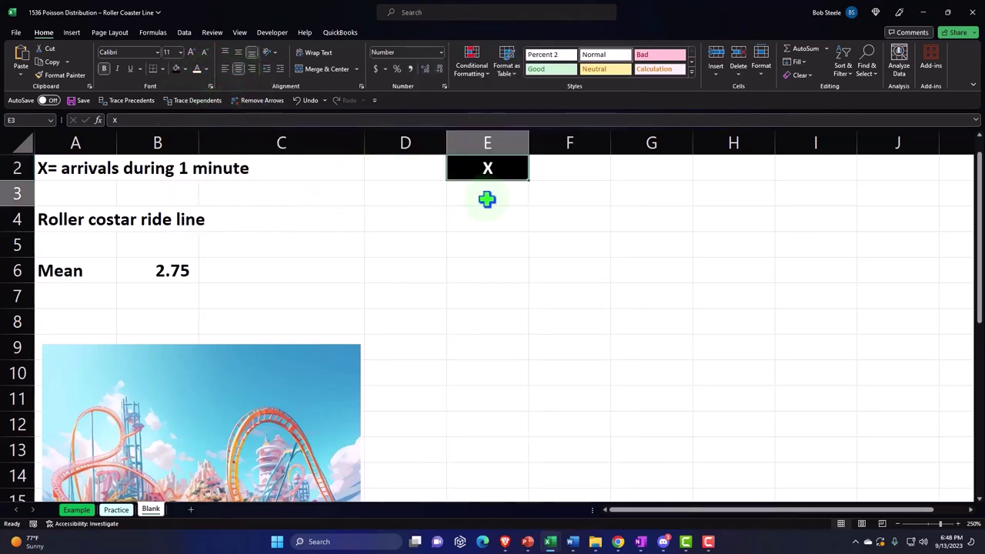
Step: Set up the Random Number Generation analysis tool with 1 variable, 1000 random numbers, Poisson distribution and a lambda of 2.75
click(510, 194)
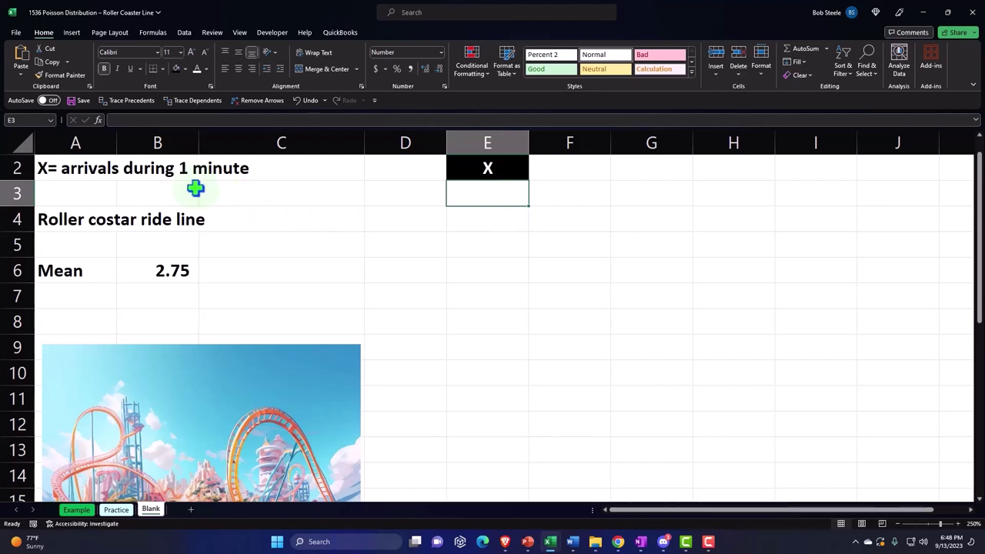
click(184, 33)
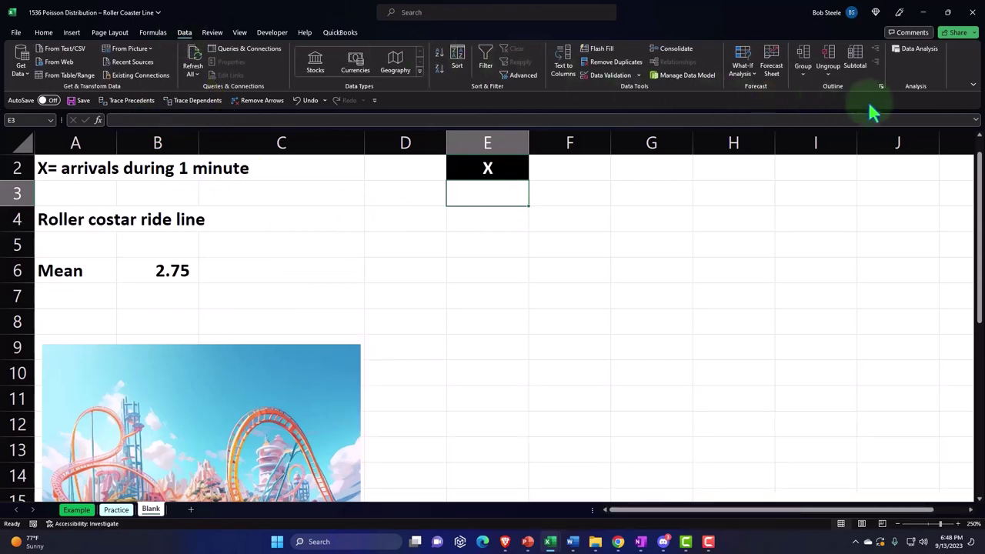
click(918, 51)
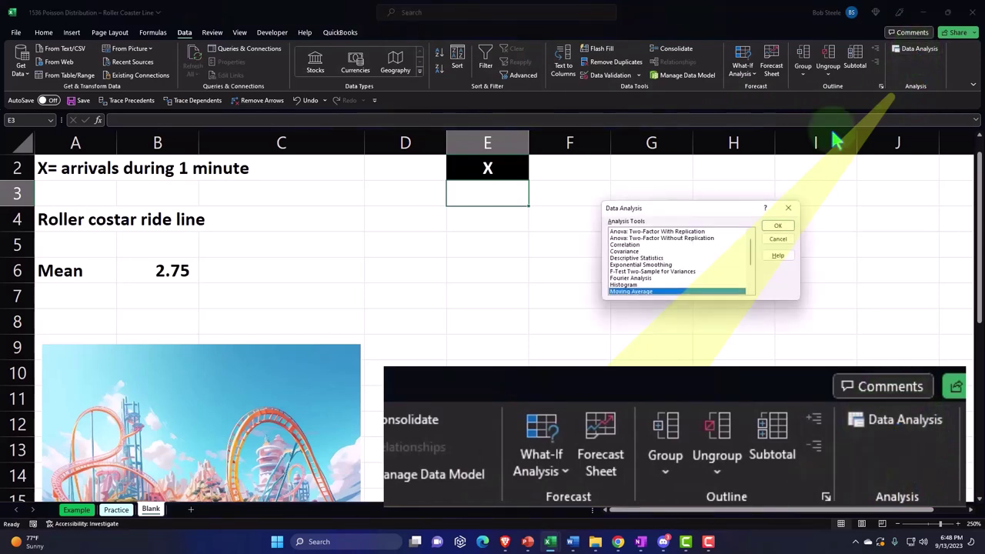
scroll(709, 264, down, 2)
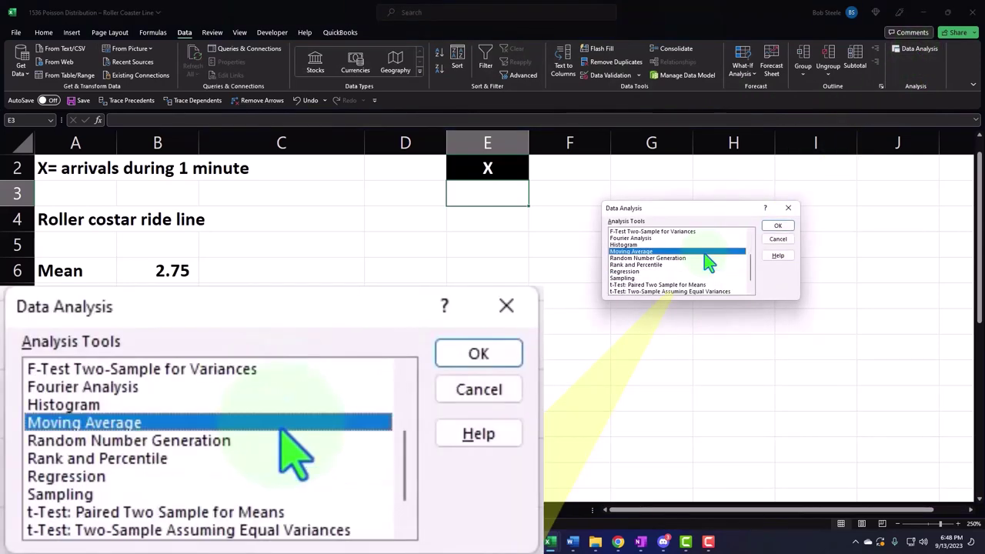
click(660, 259)
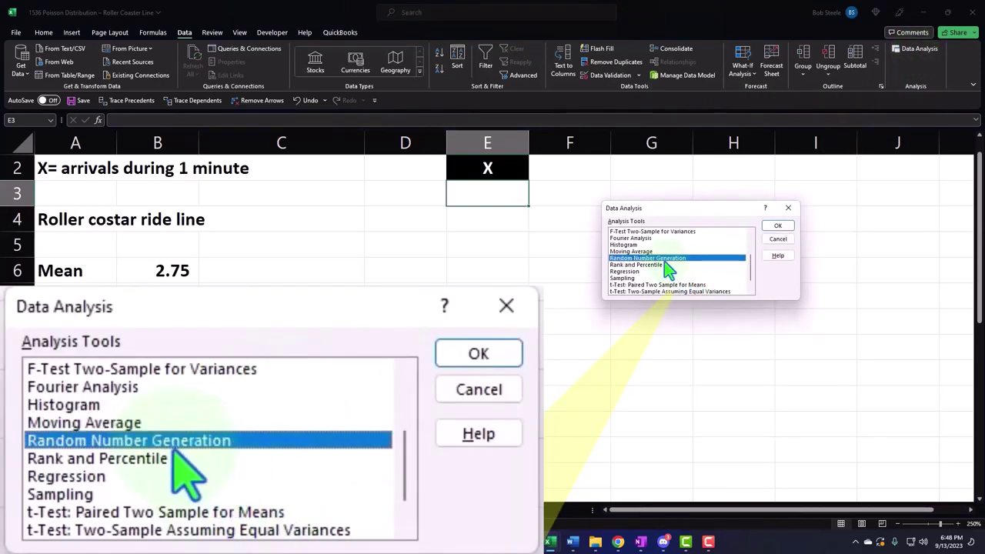
click(778, 225)
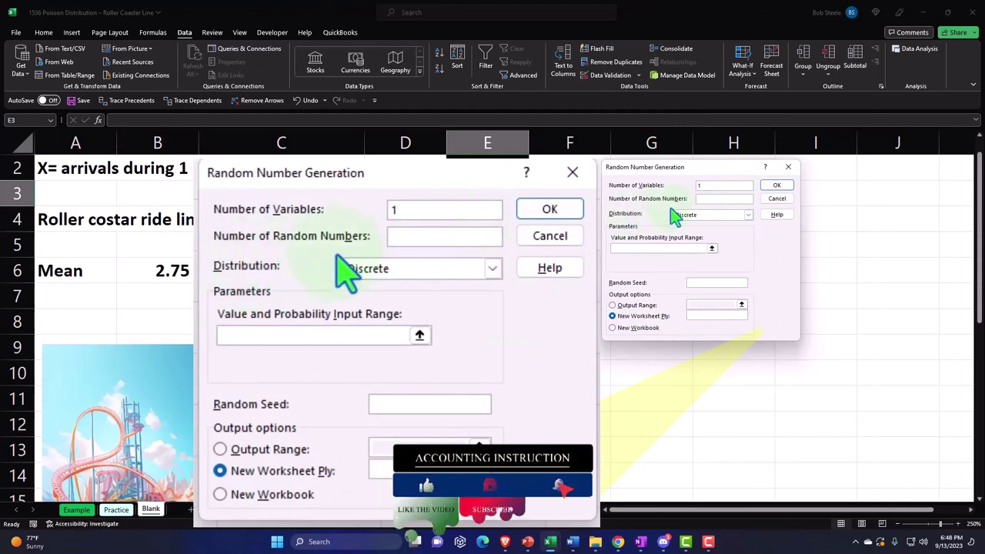
text(1000)
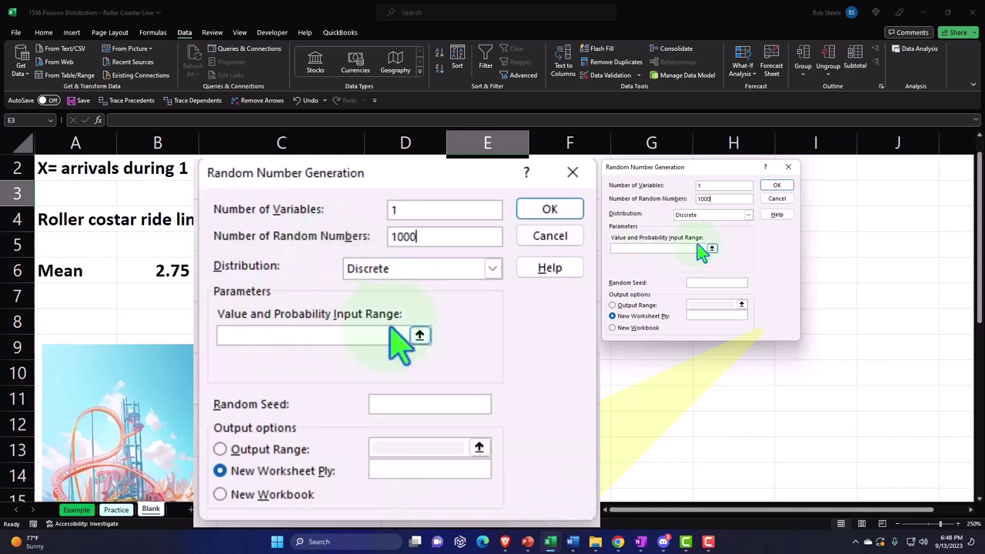
click(493, 269)
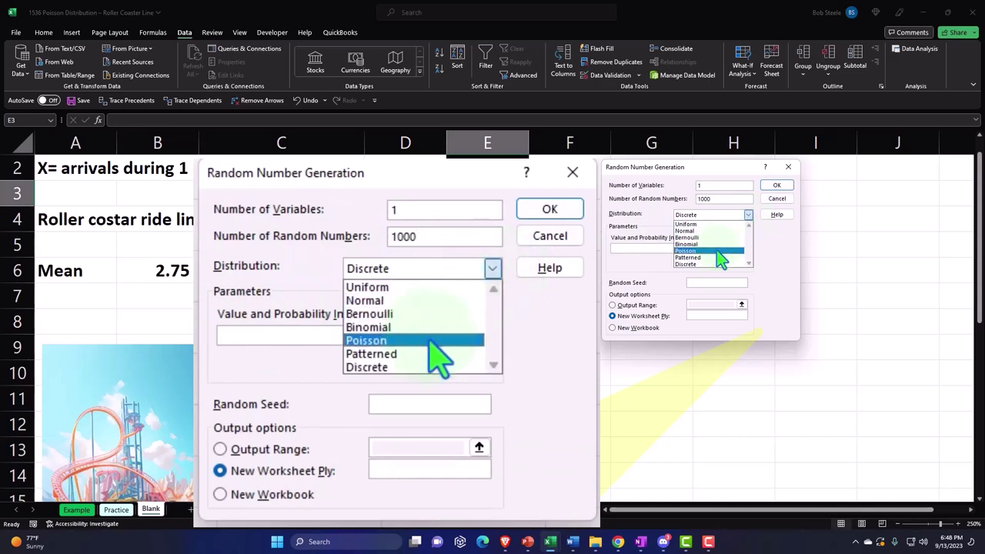
click(429, 342)
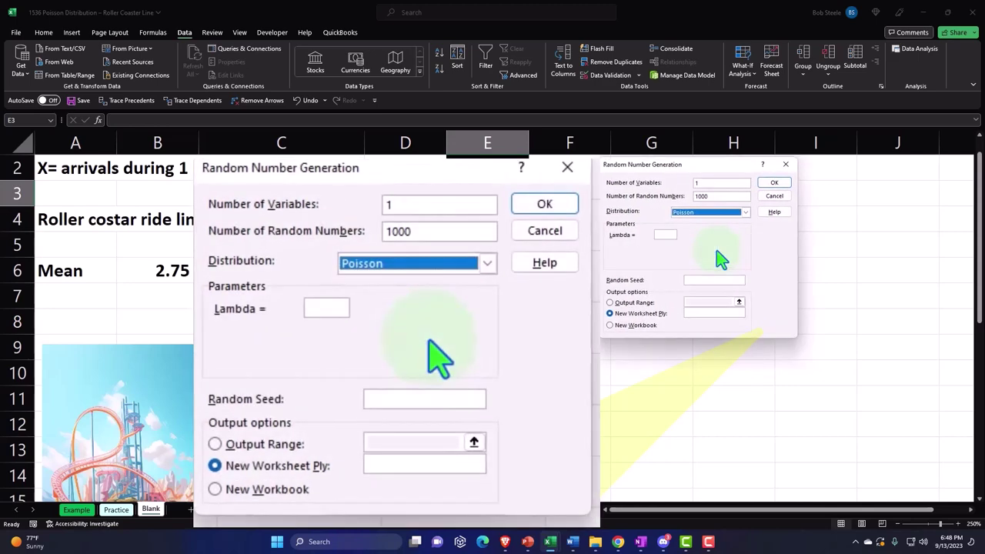
click(327, 311)
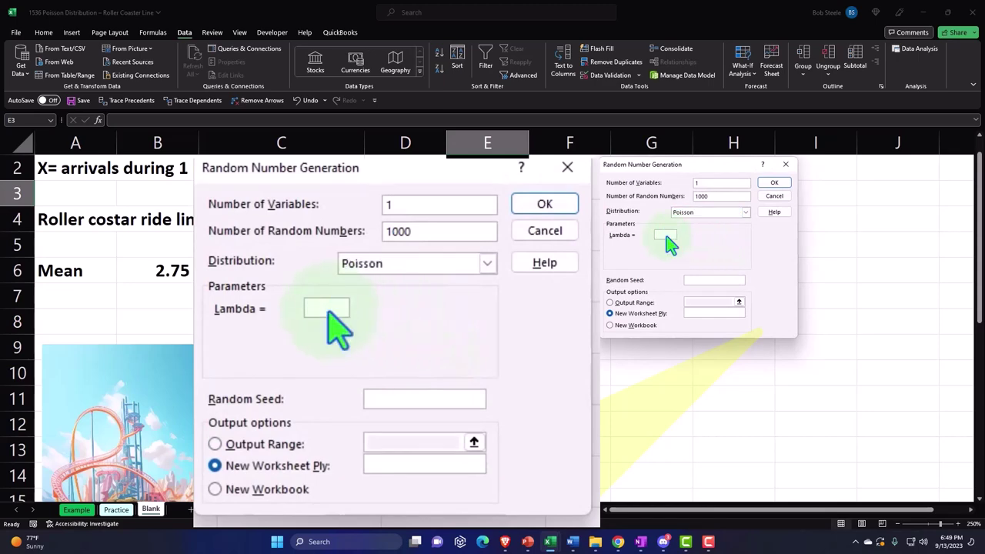
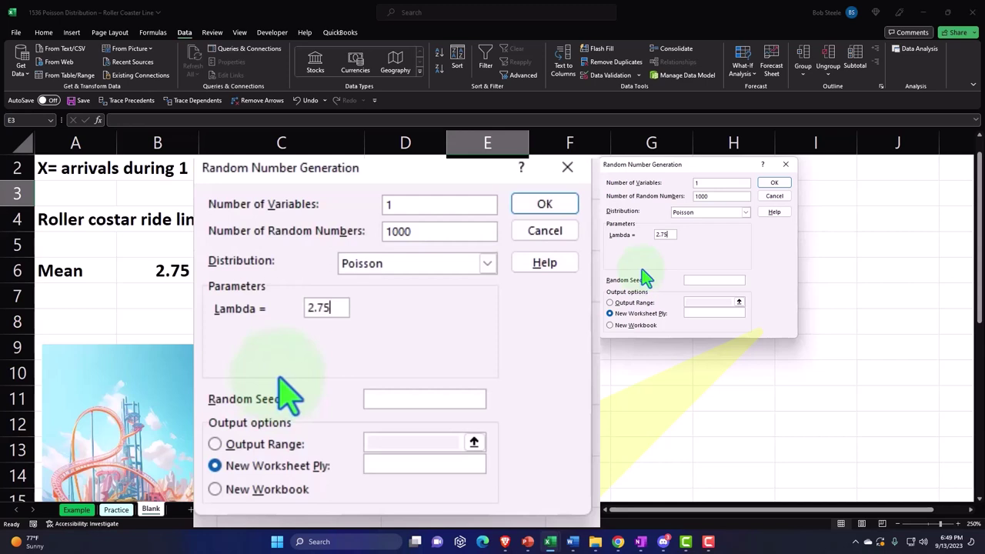
Step: Set the output range to cell E3 and generate the random numbers
click(610, 303)
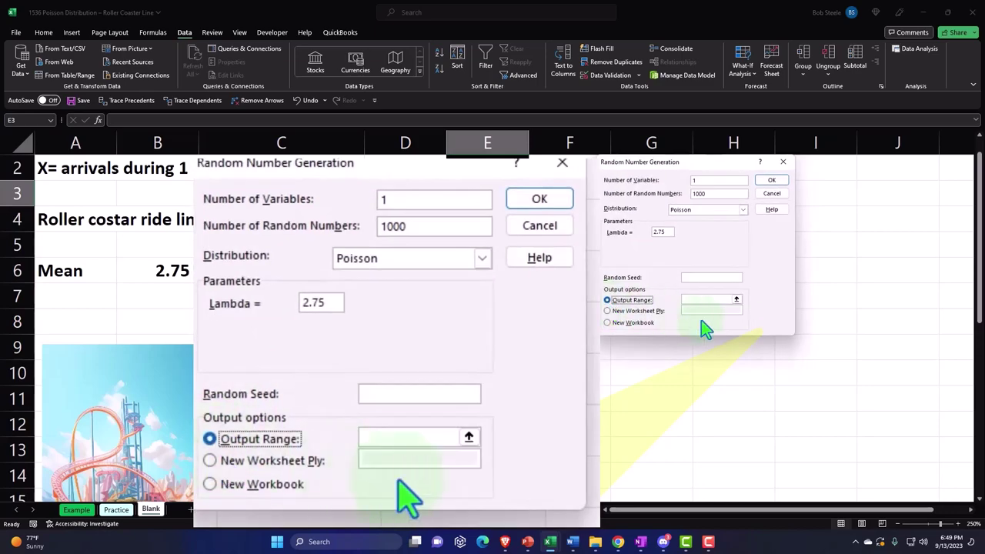
click(737, 300)
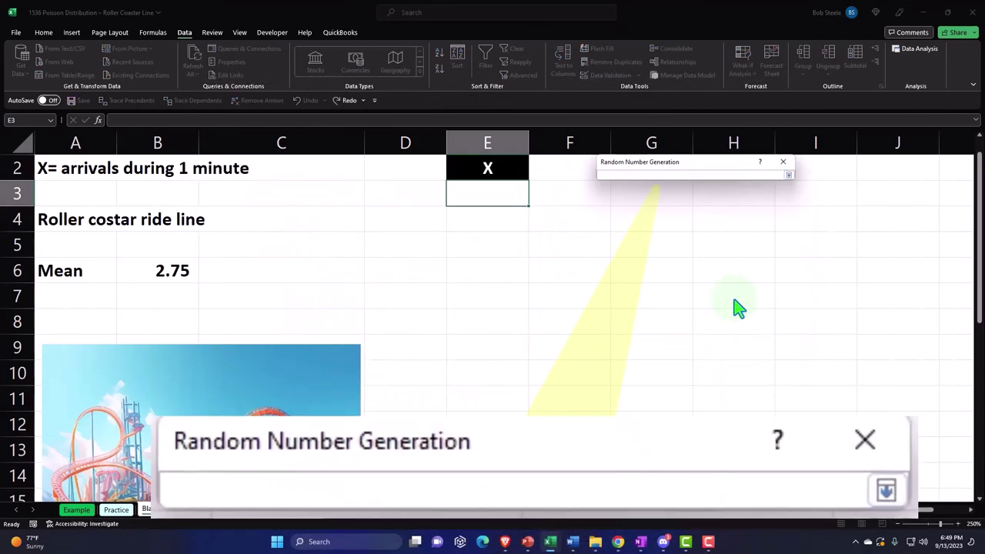
click(493, 189)
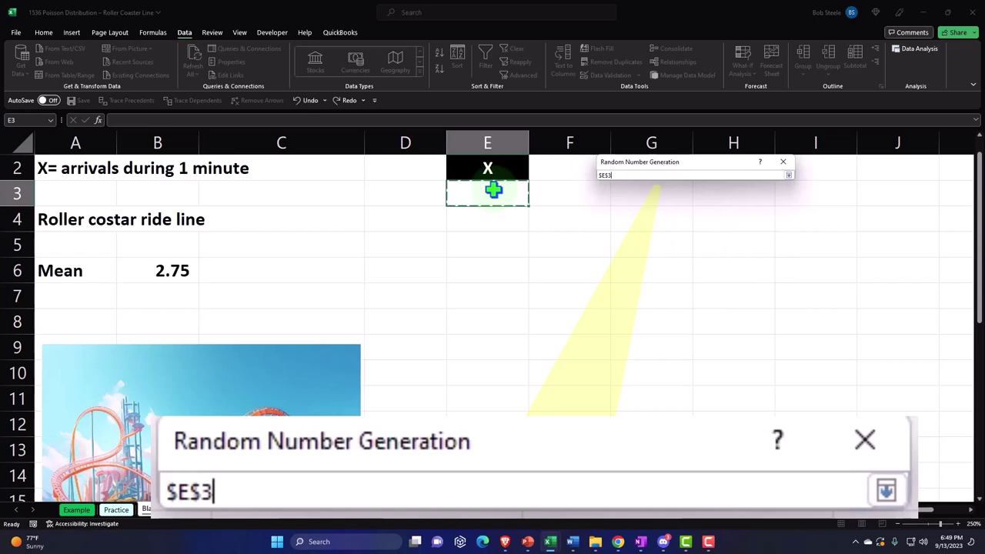
click(789, 176)
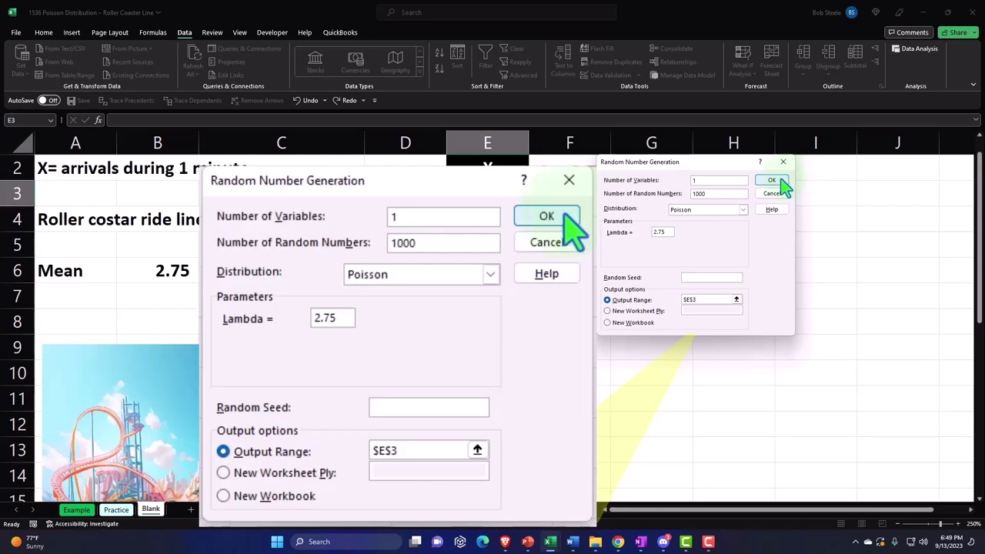
click(563, 216)
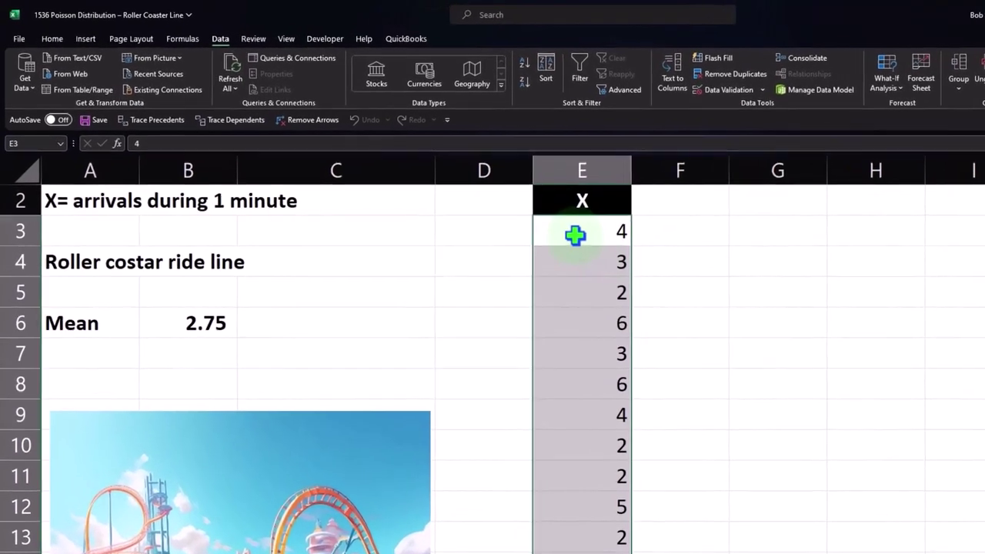
Step: Examine the first generated arrival counts below the X header and compare them with the mean in B6
click(575, 236)
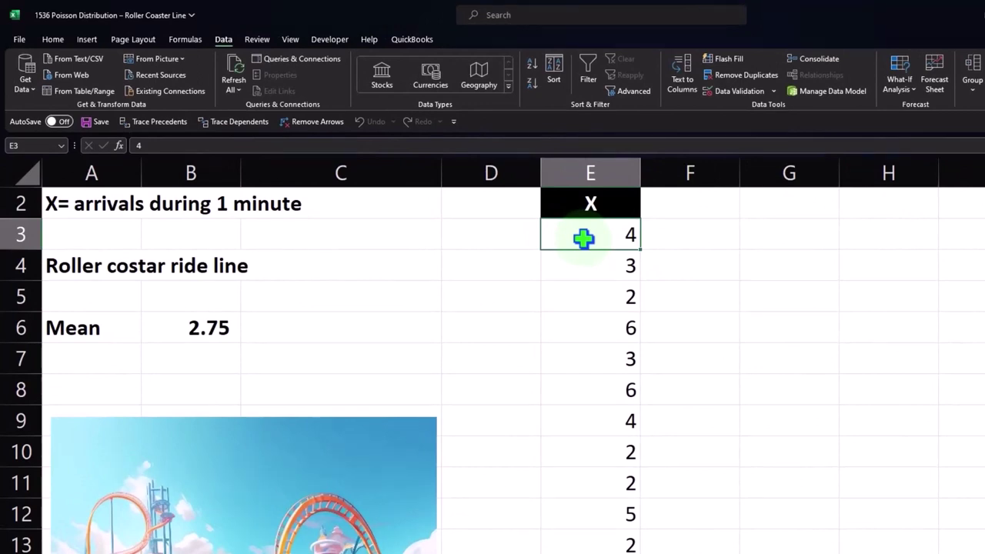
key(Down)
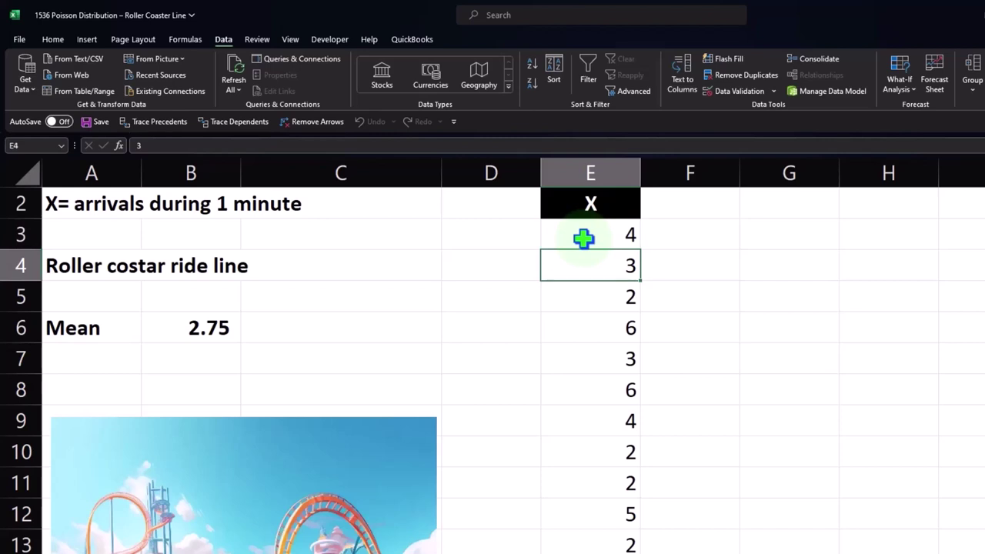
key(Down)
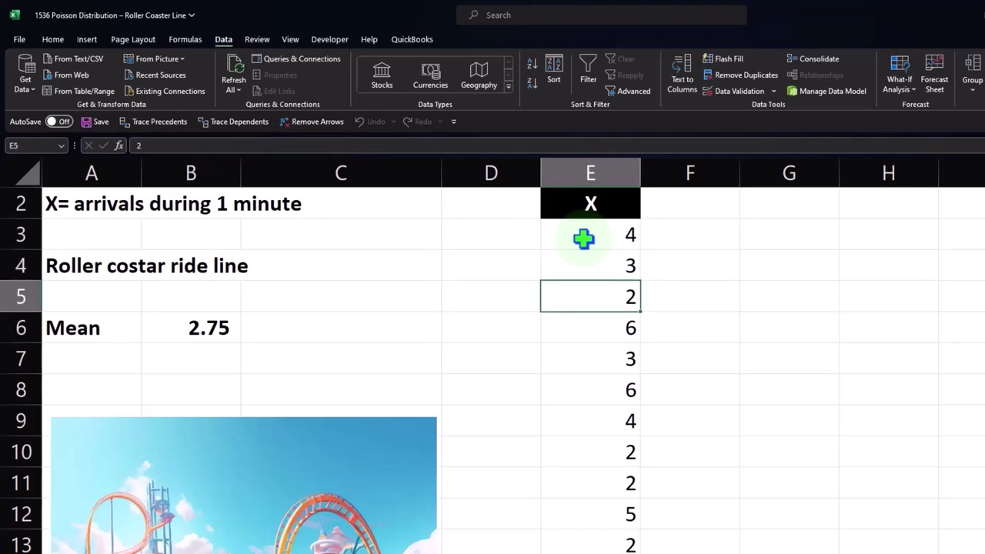
click(220, 333)
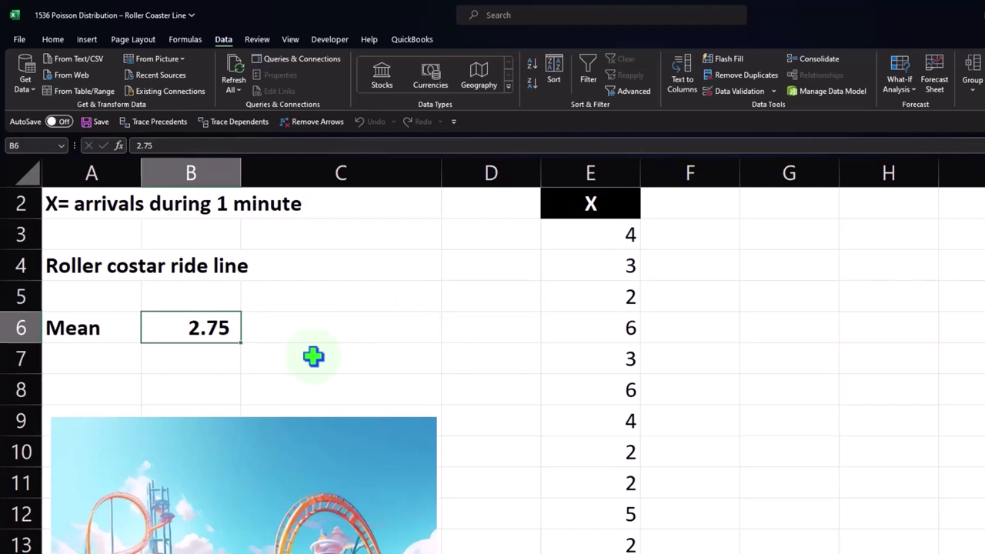
key(Right)
key(Right)
key(Right)
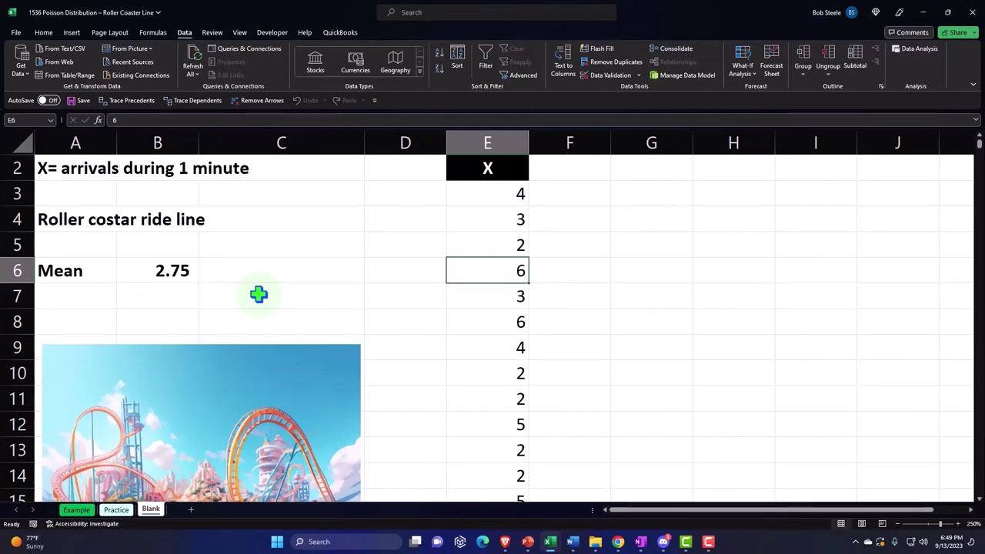
key(Up)
key(Up)
key(Up)
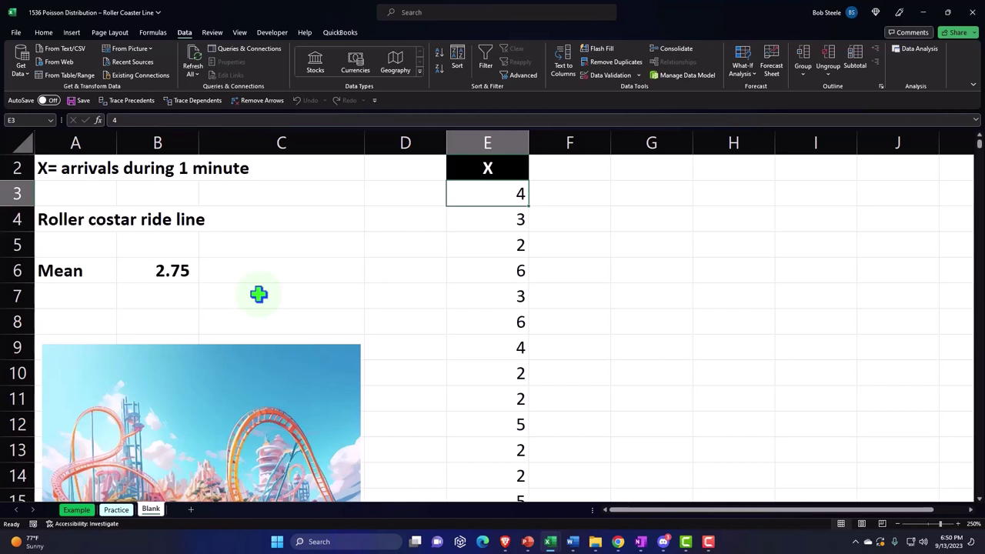
key(Down)
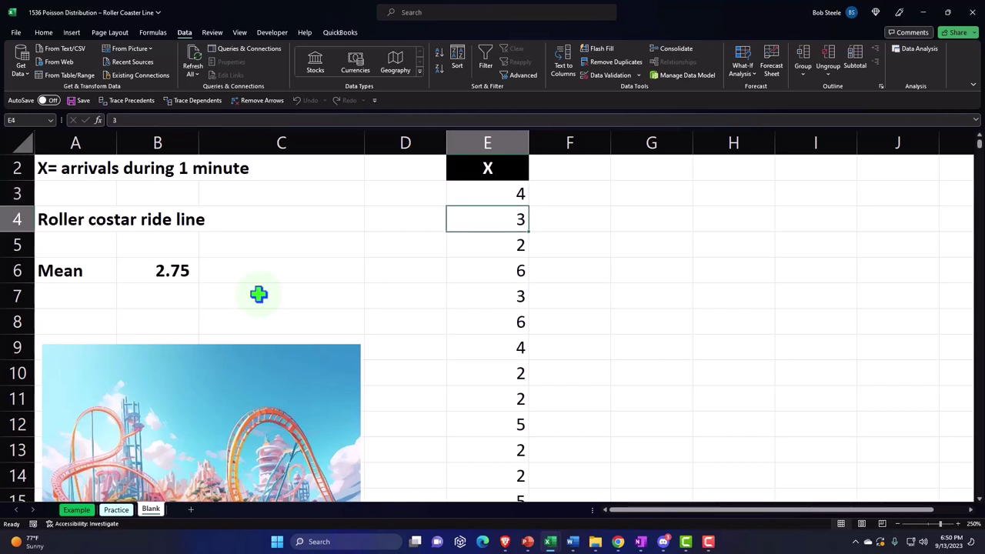
key(Down)
key(Down)
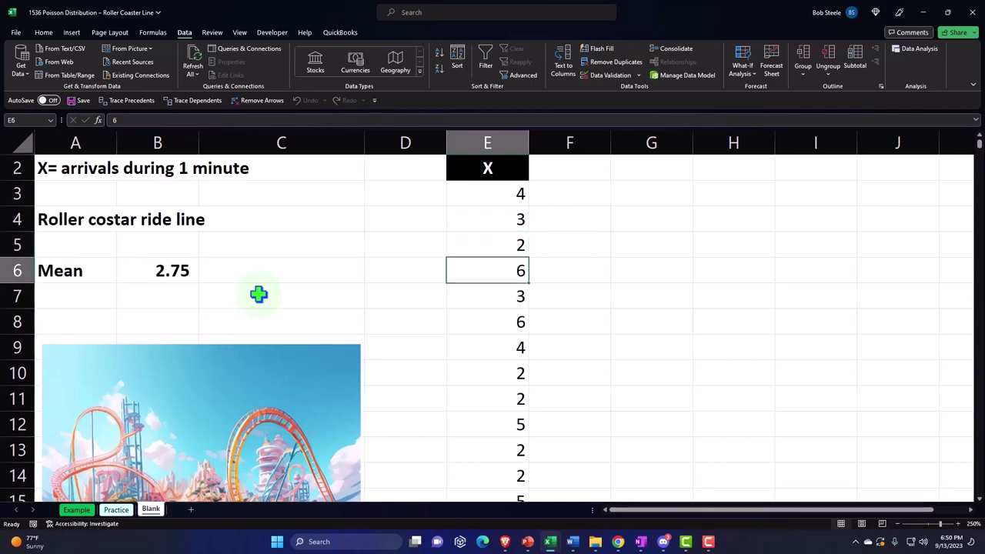
key(Down)
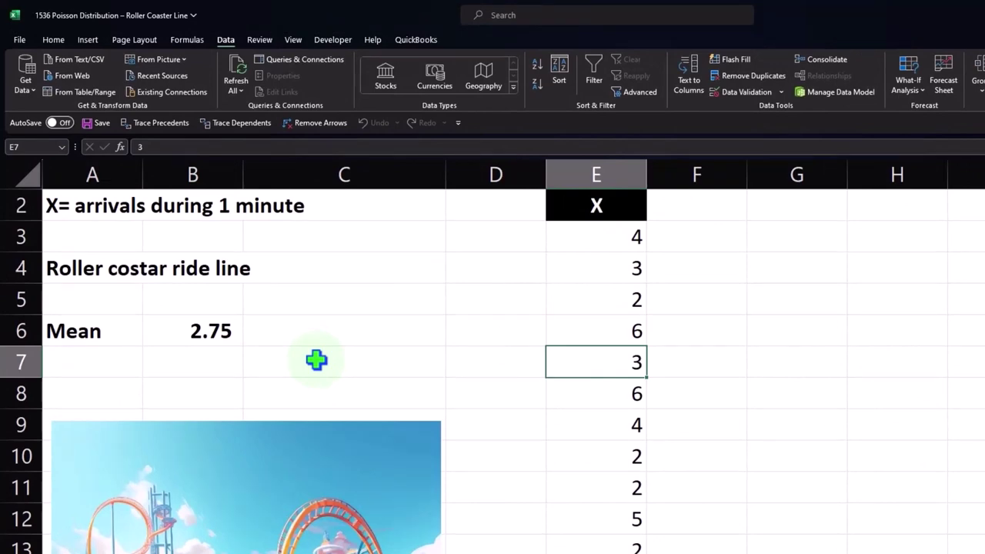
key(Down)
key(Down)
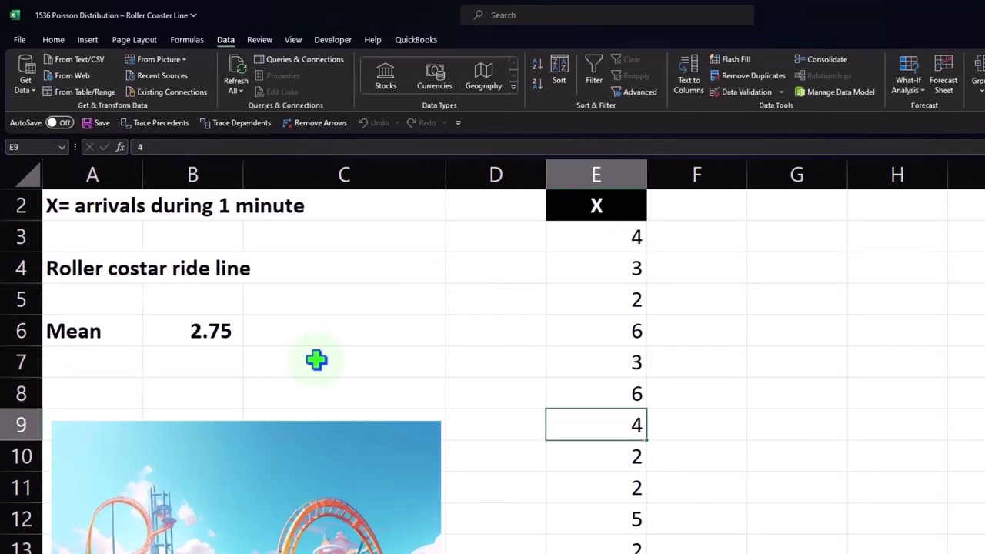
click(200, 328)
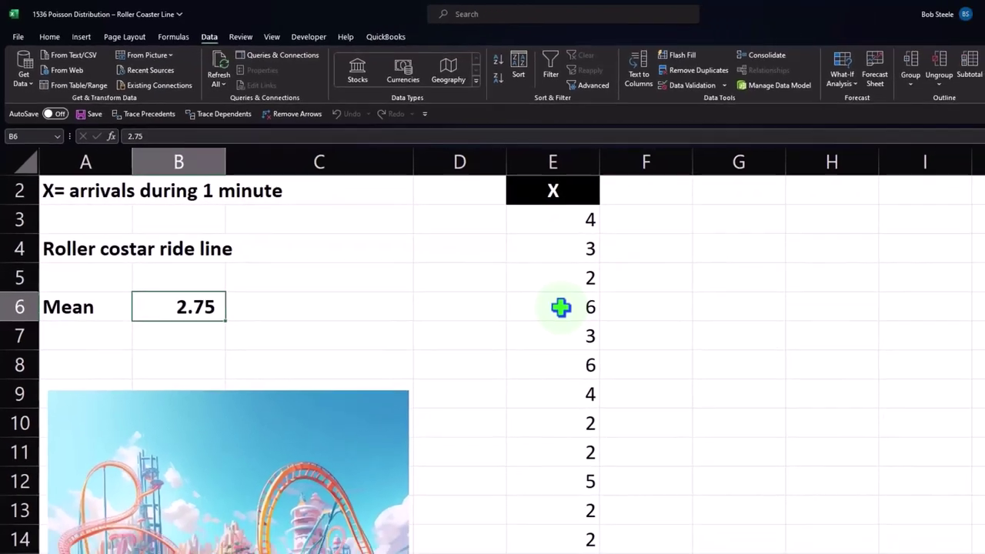
key(Right)
key(Right)
key(Right)
key(Right)
key(Right)
key(Up)
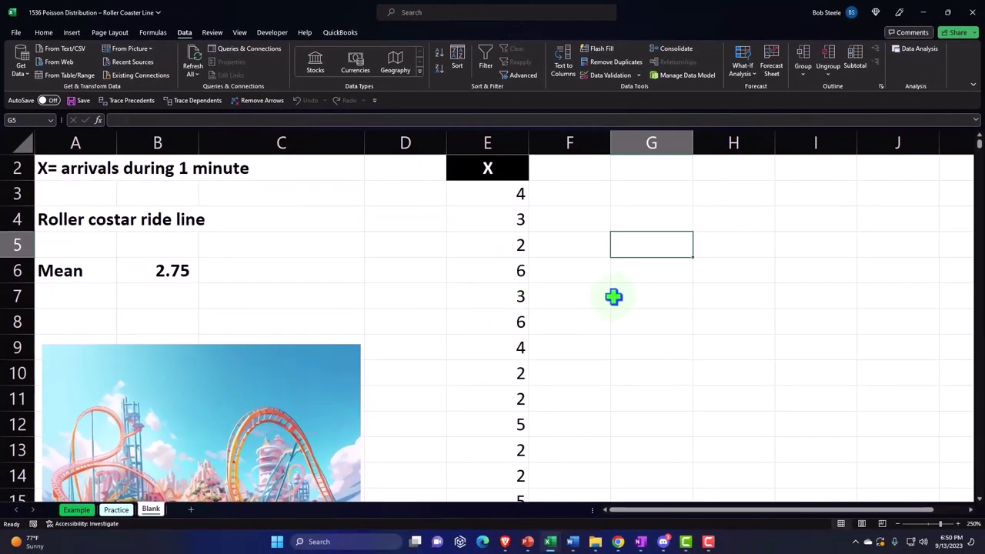
Step: Enter the column headers "# of Arrivals", "Freqency" and "% of Total" in cells G2 to I2
click(602, 274)
click(638, 167)
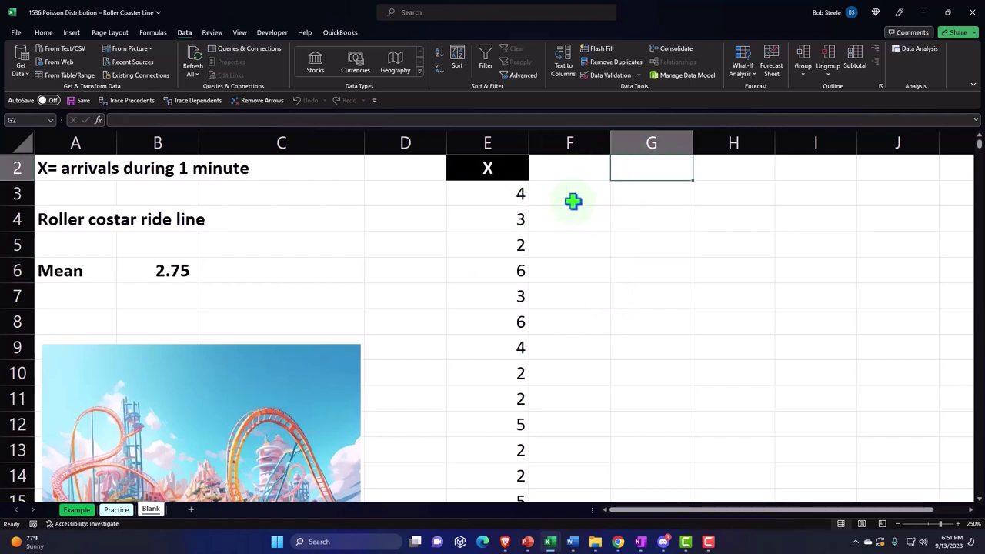
text(# of)
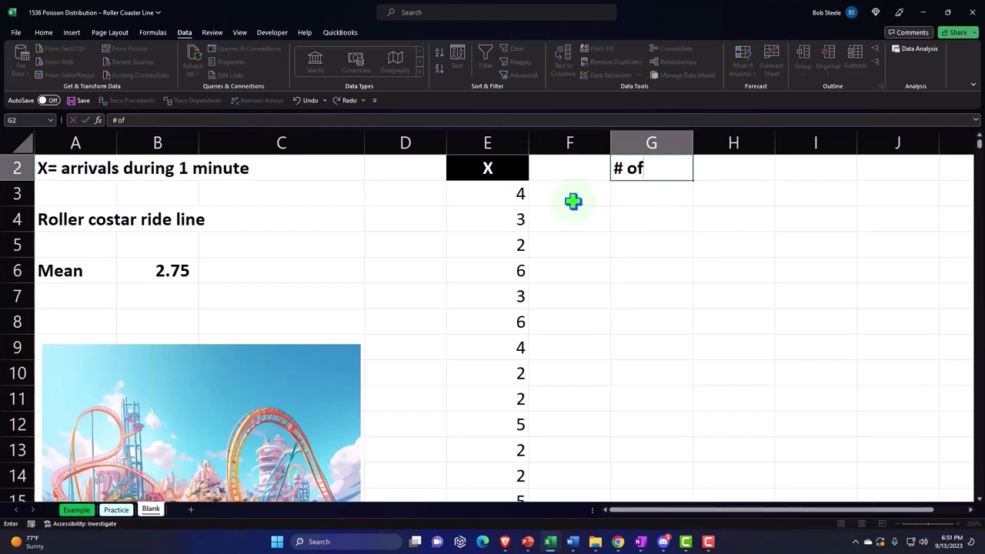
text( Arrivals)
key(Tab)
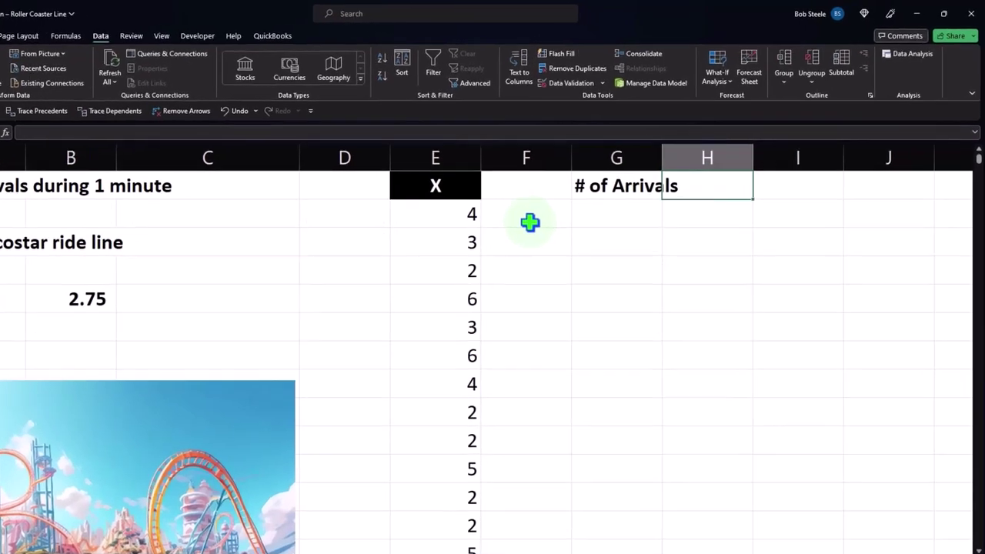
text(Freqency)
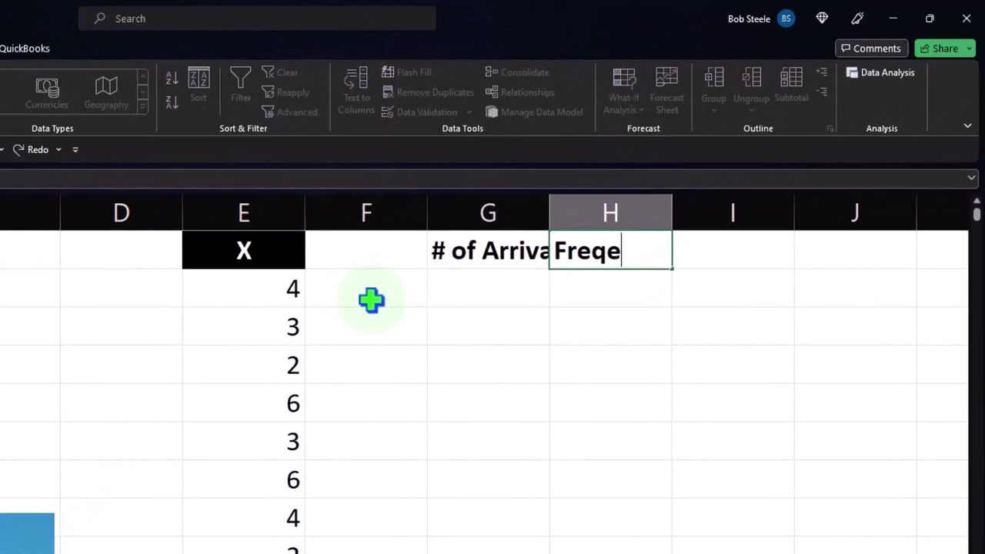
key(Tab)
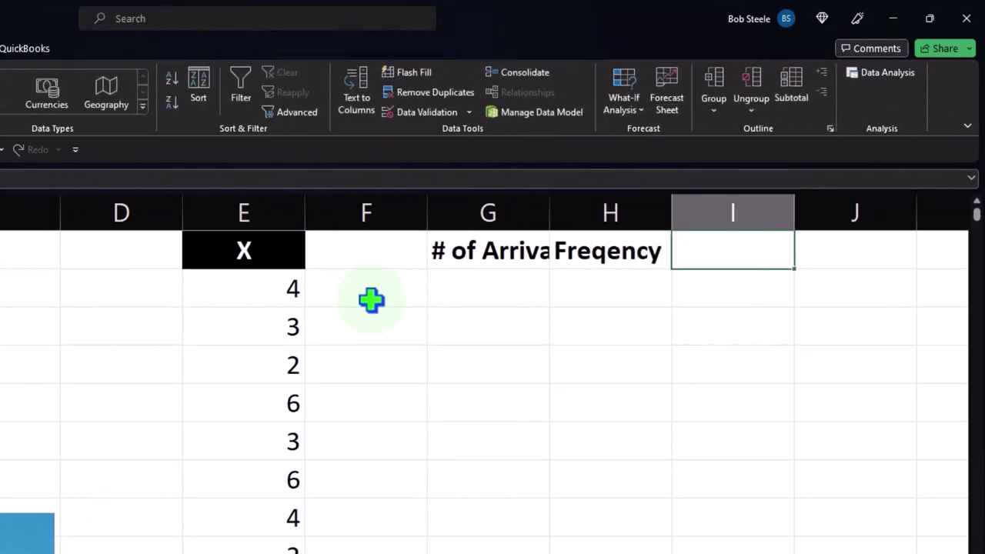
text(% of T)
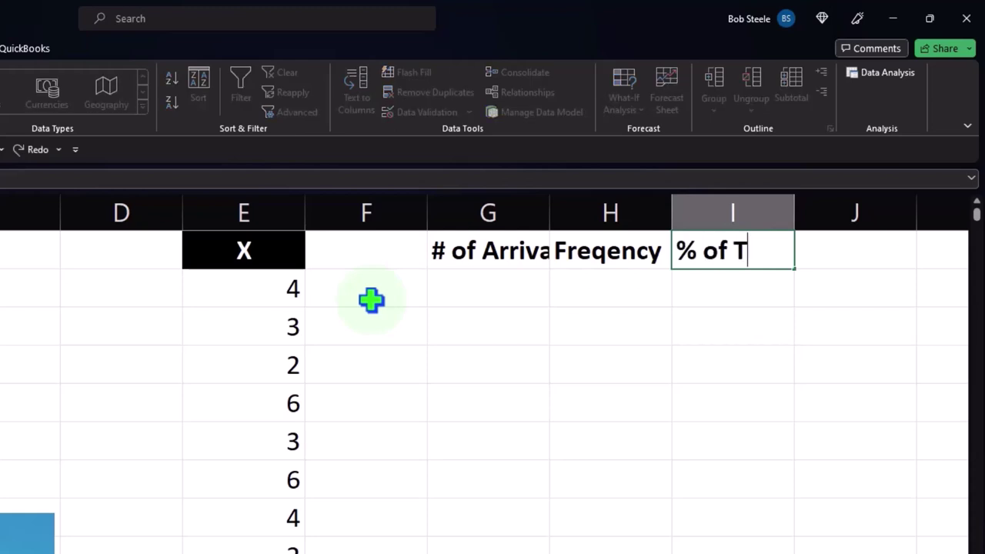
text(otal)
key(Return)
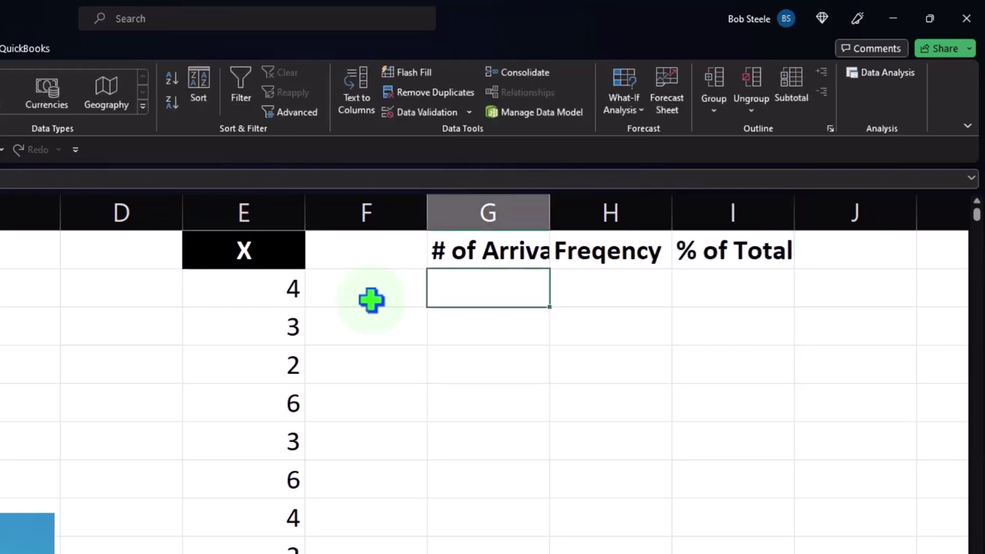
Step: Format the headers in G2:I2 with black fill, white font, centered alignment and wrapped text
drag(500, 241, 692, 250)
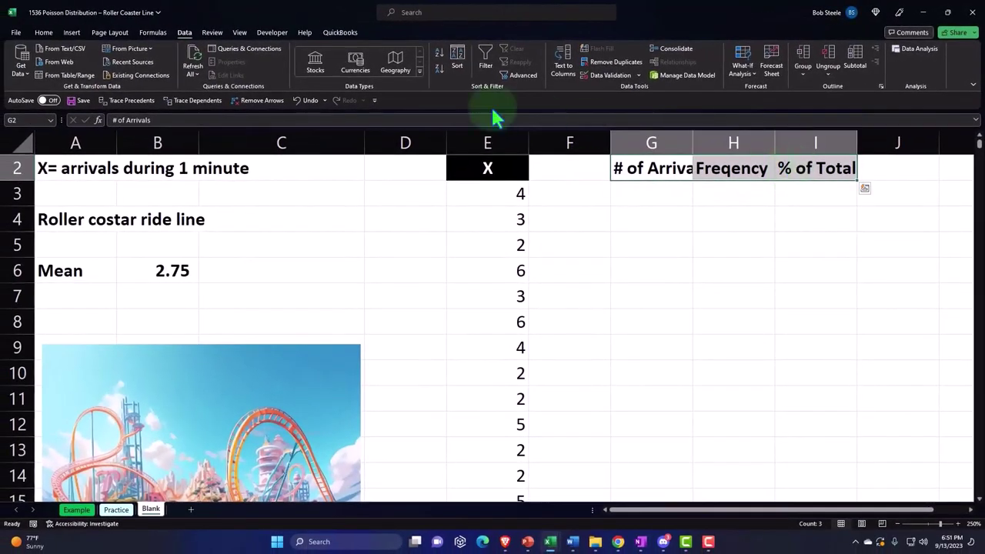
click(44, 34)
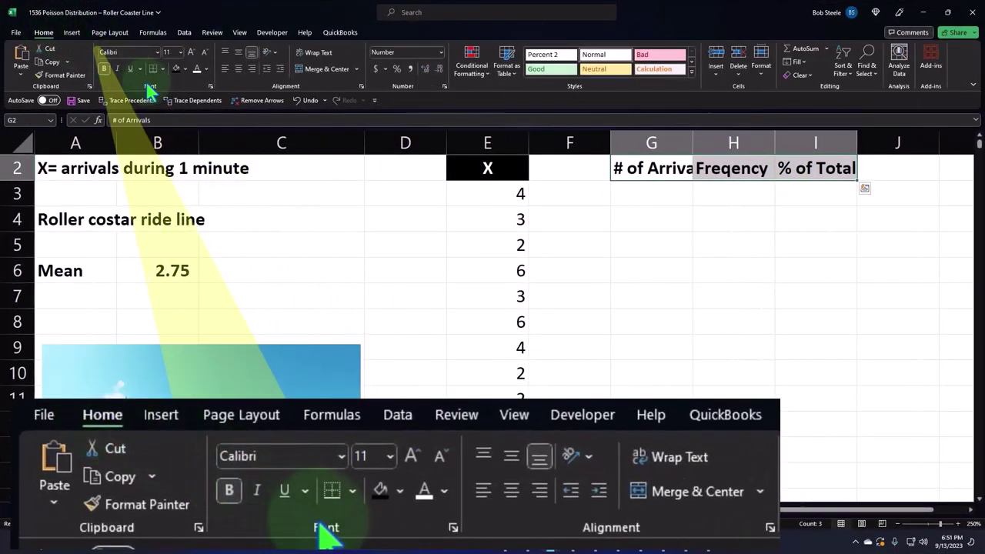
click(177, 69)
click(195, 69)
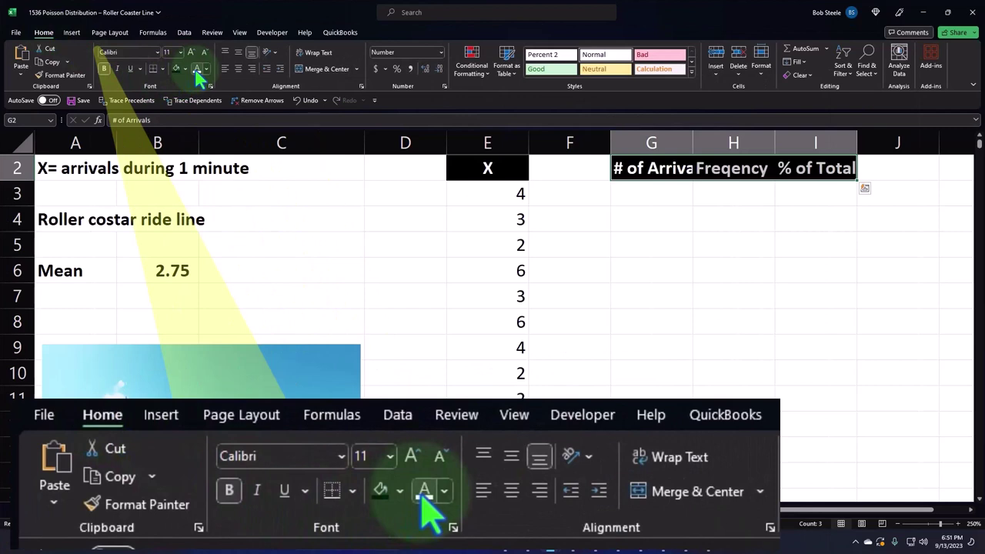
click(237, 70)
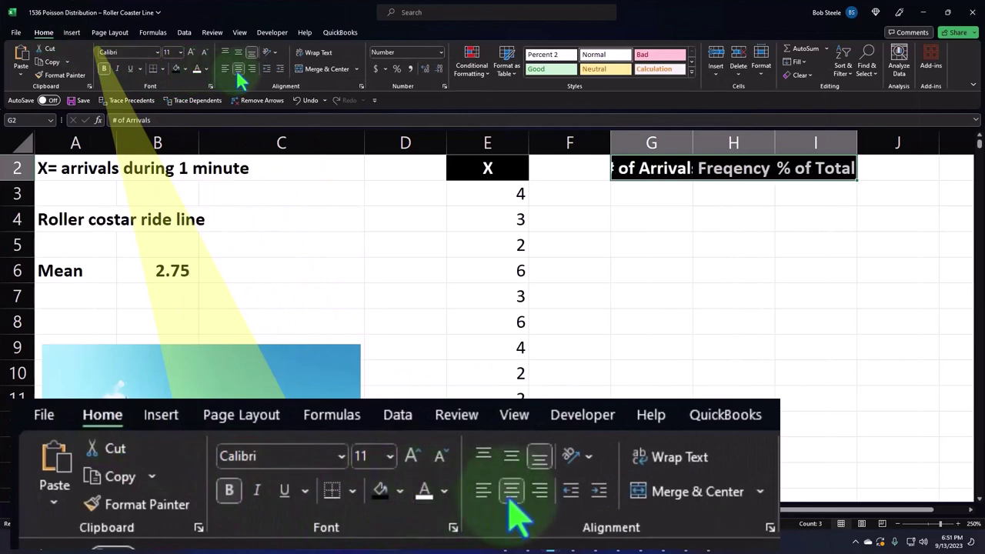
click(315, 54)
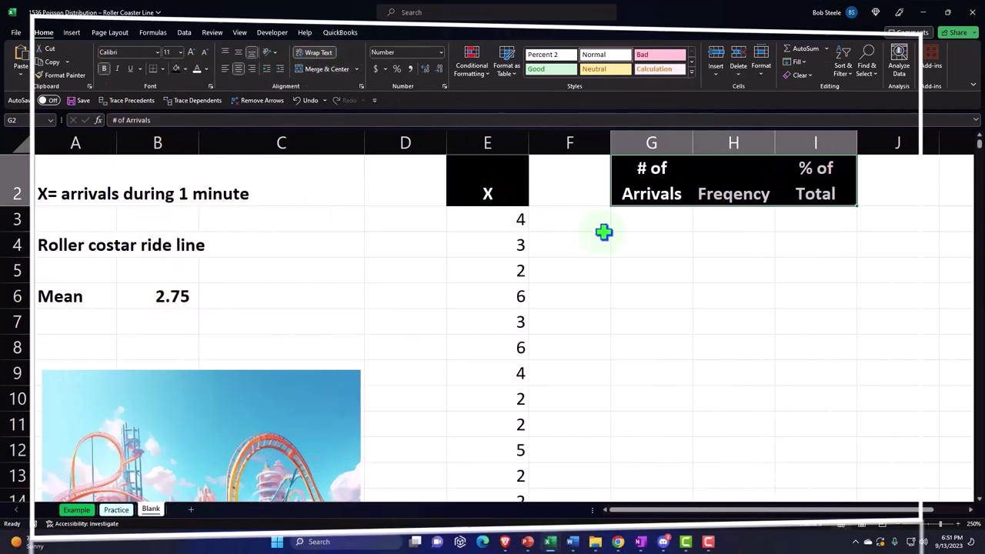
click(625, 221)
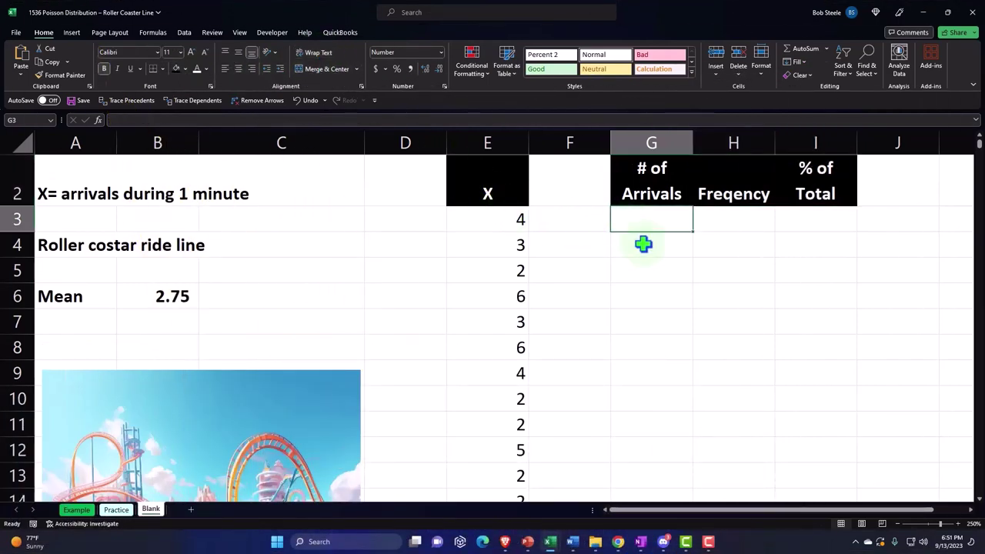
scroll(643, 244, down, 2)
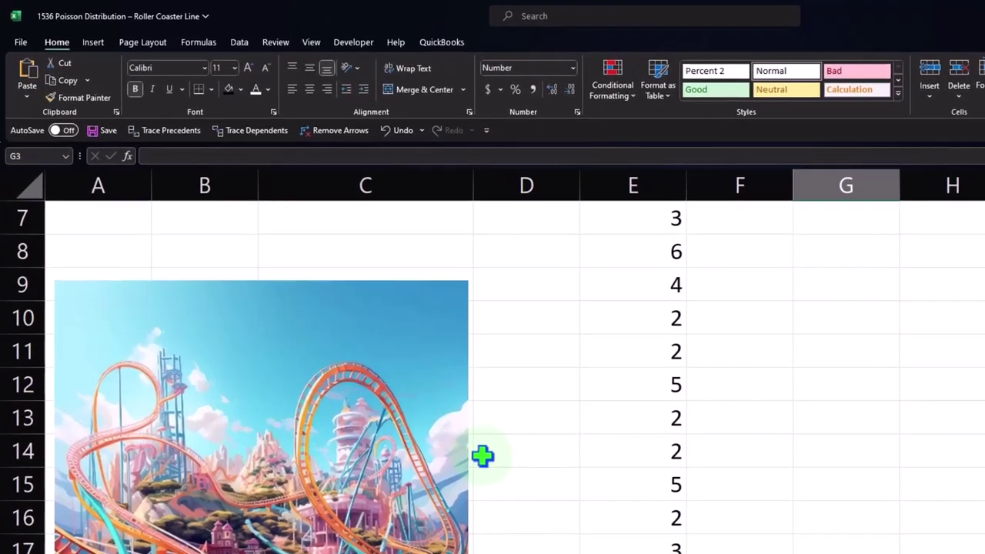
scroll(482, 456, up, 2)
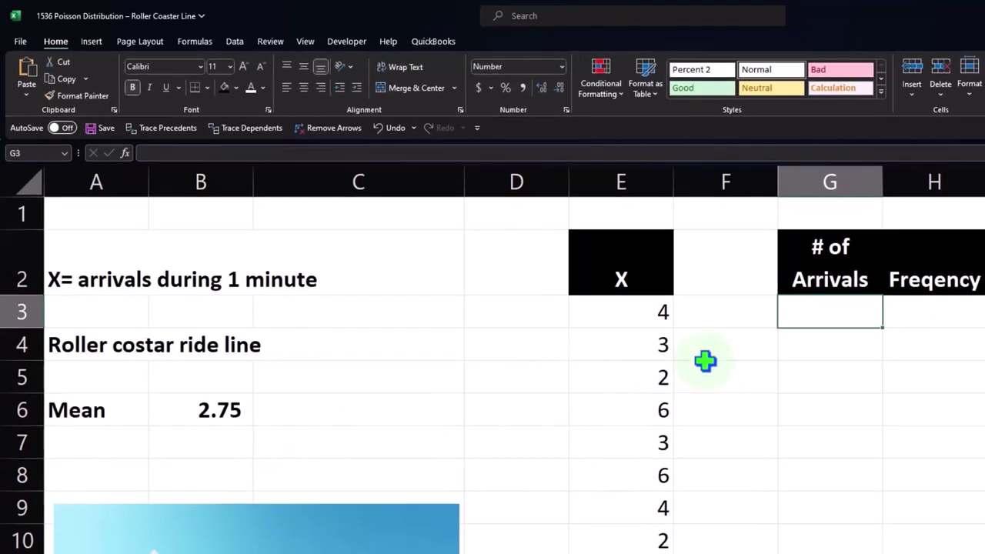
scroll(492, 323, down, 3)
scroll(493, 324, up, 3)
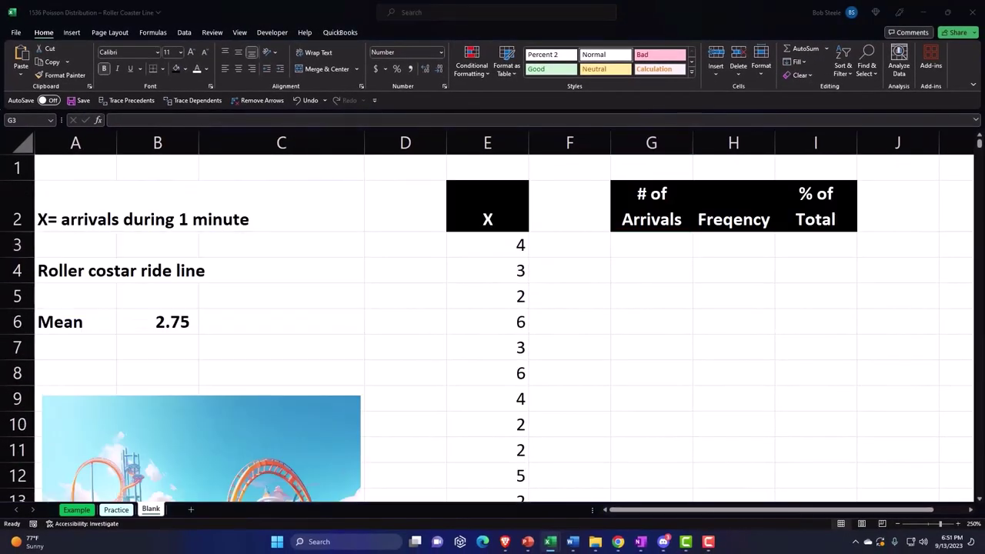
Step: Enter 0 and 1 in G3 and G4 and fill the number series down to 29 in G32
click(653, 240)
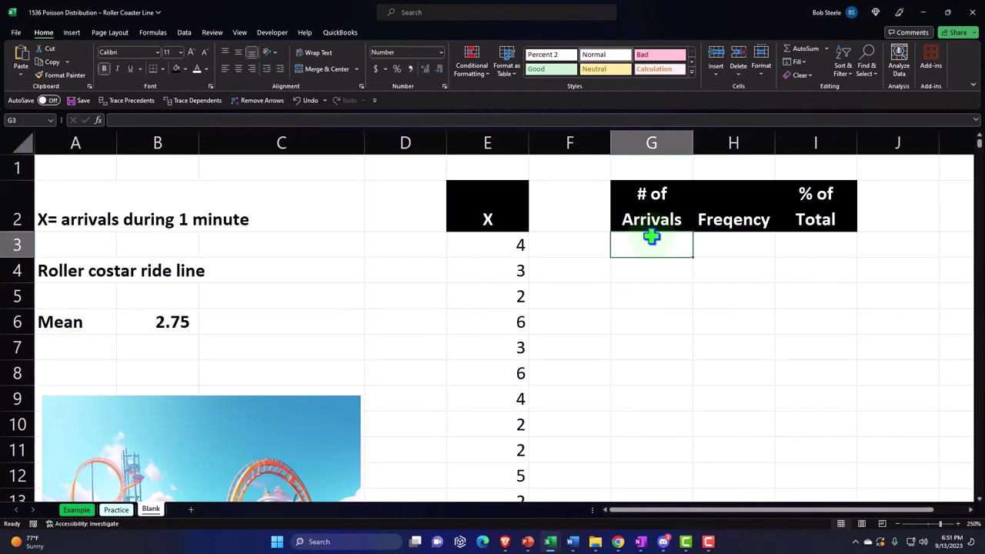
text(0)
key(Return)
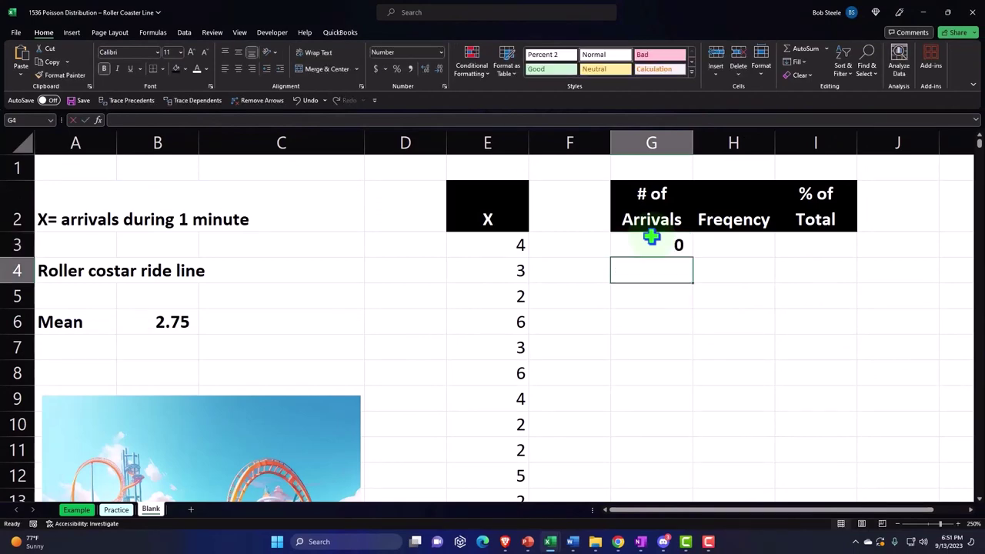
text(1)
key(Return)
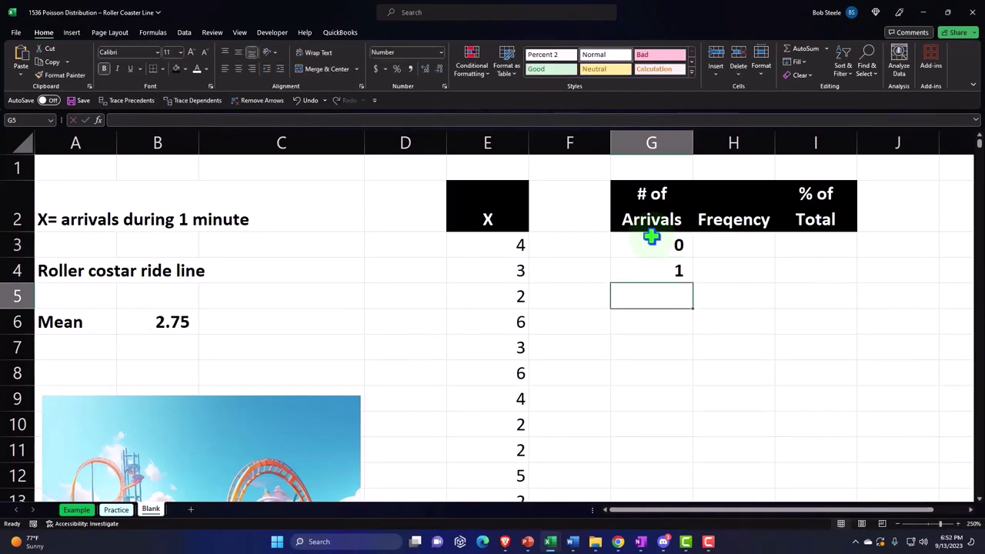
click(653, 253)
drag(653, 254, 682, 319)
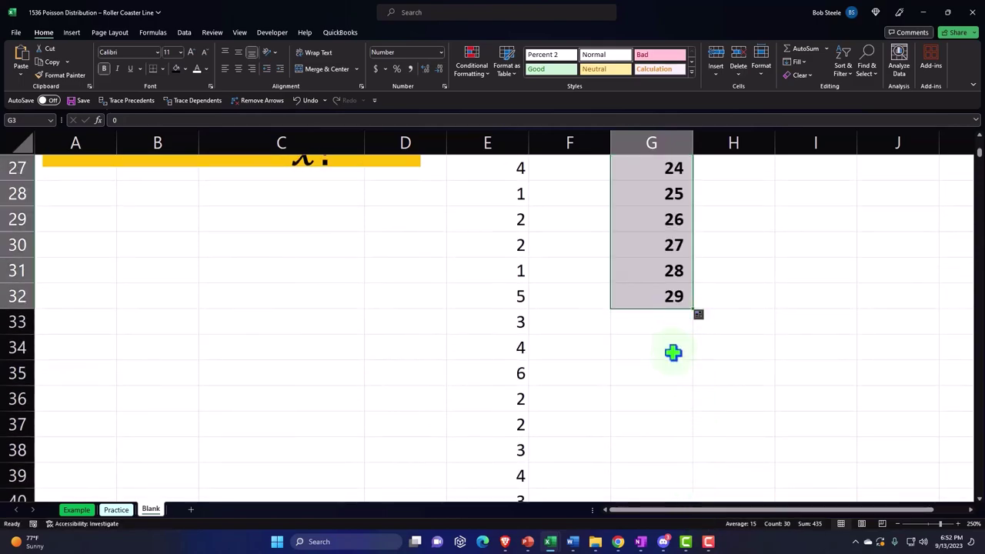
Step: Enter =COUNTIF(E3:E1002,G3) in H3 to count the generated values matching 0 arrivals
scroll(674, 343, up, 9)
click(812, 275)
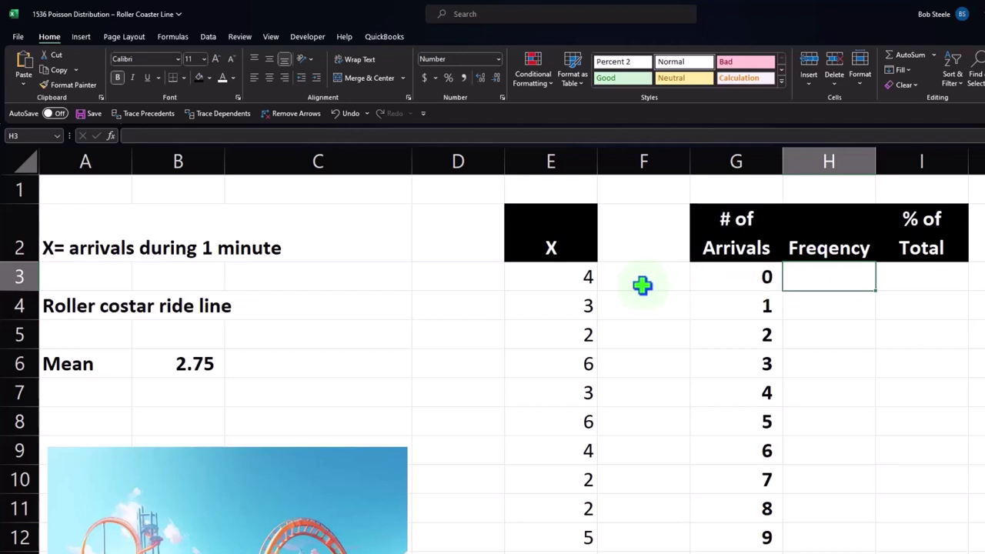
text(=countif()
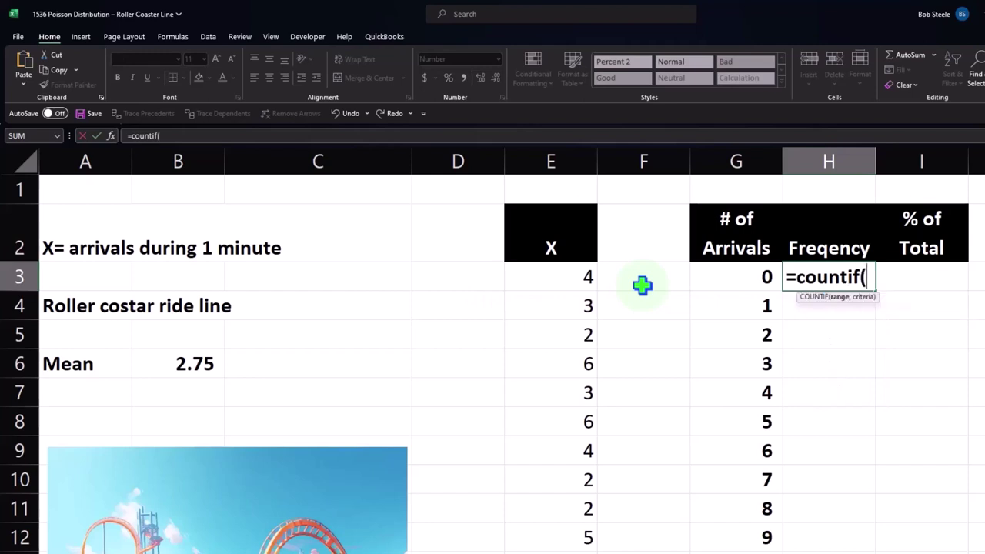
click(565, 278)
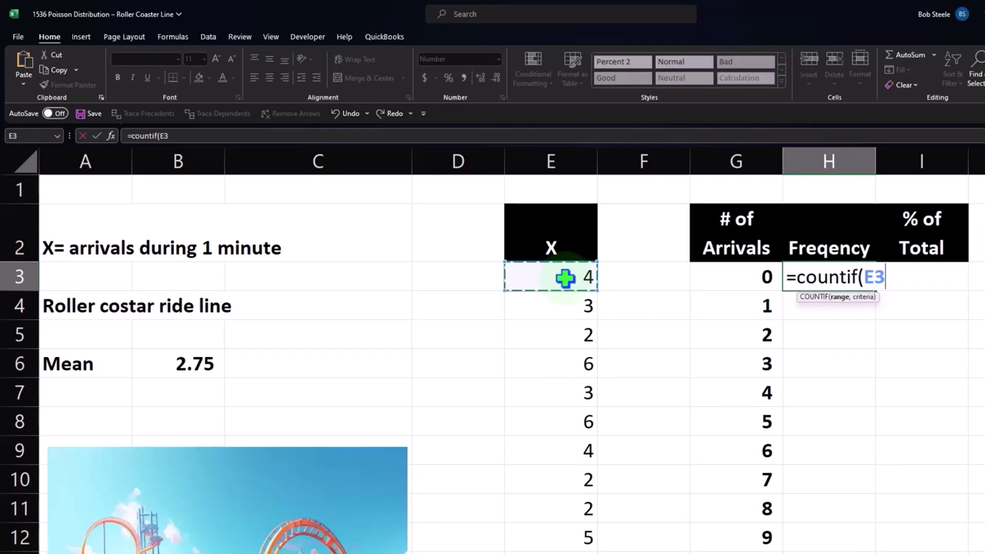
key(ctrl+shift+Down)
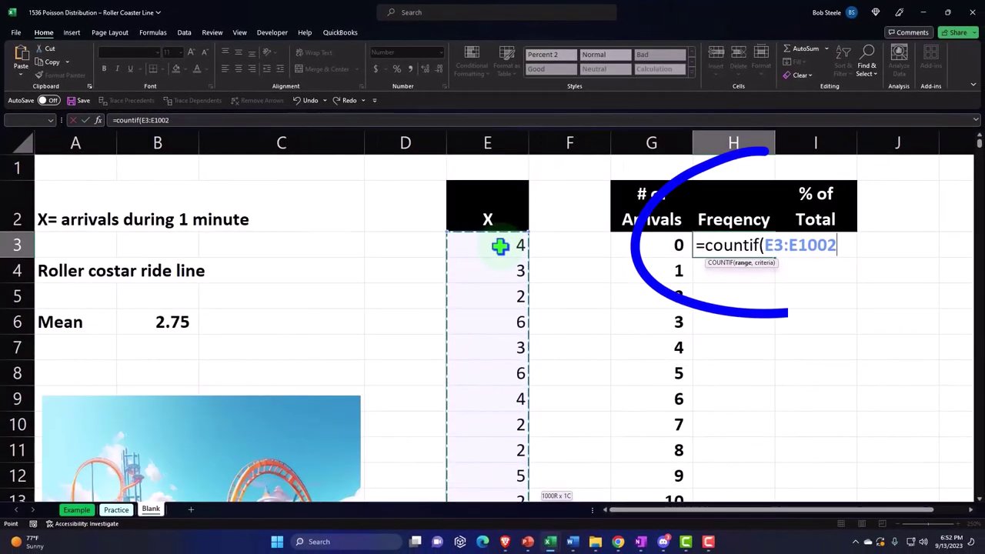
text(,)
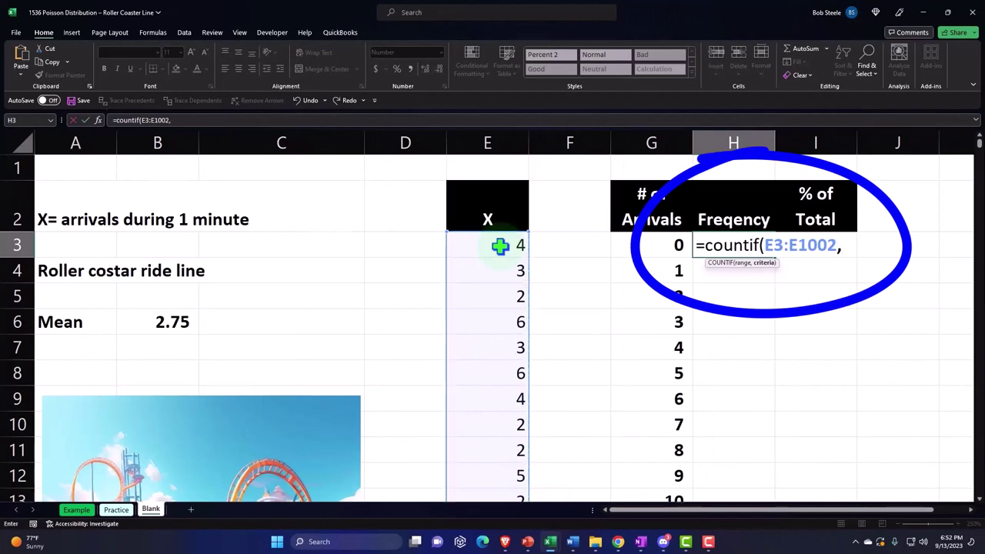
click(630, 244)
key(Return)
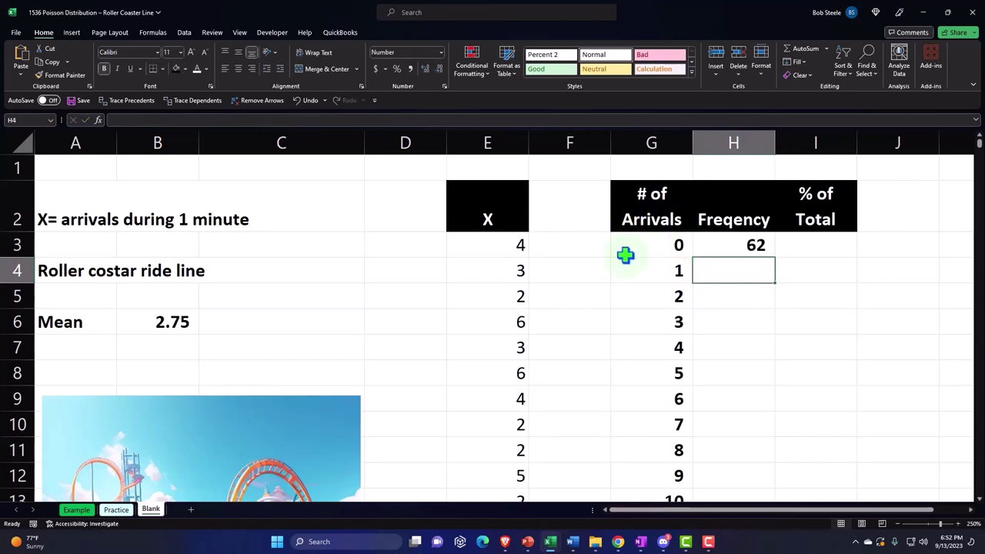
Step: Clear the COUNTIF formula from the first frequency cell, H3
click(514, 249)
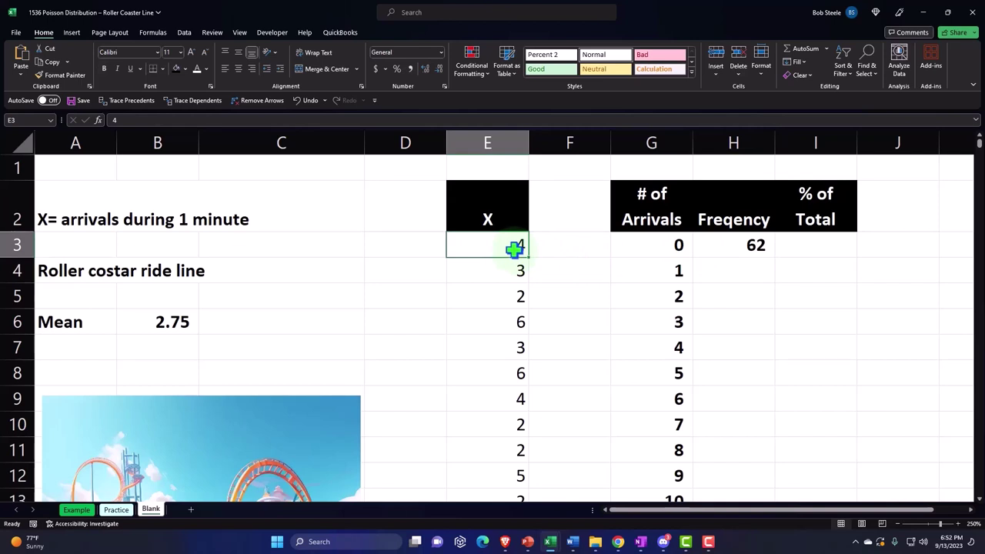
key(Right)
key(Right)
key(Right)
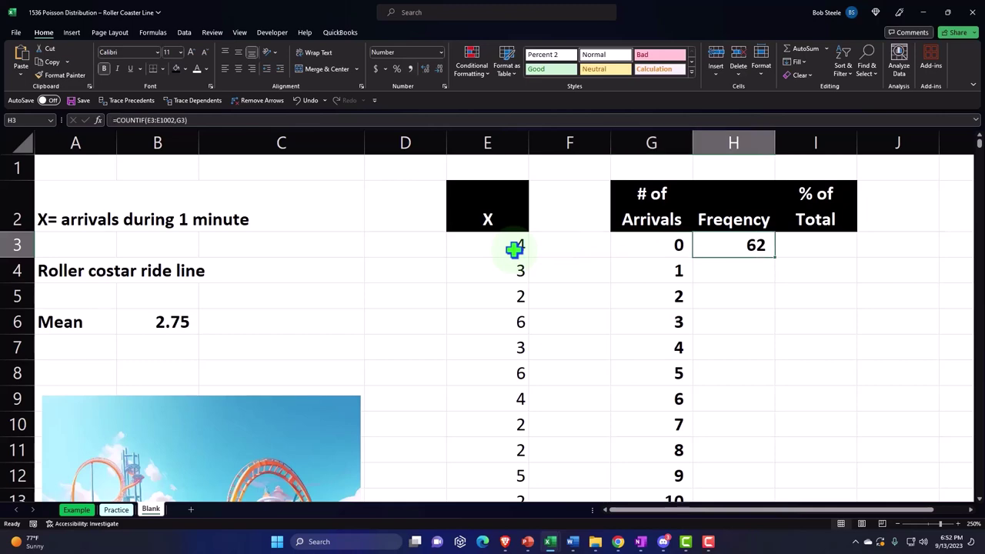
key(Delete)
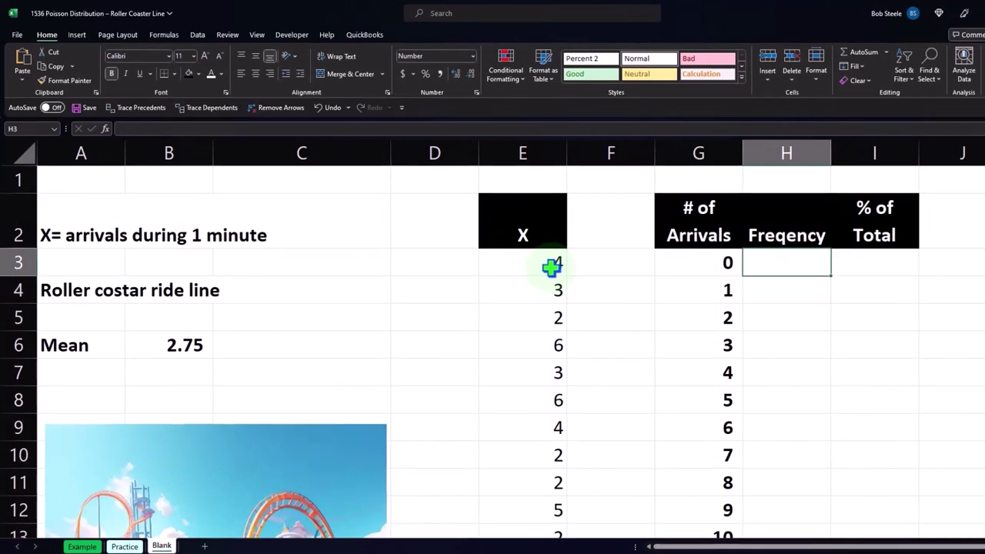
Step: Enter a FREQUENCY array formula in H3 with data array E3:E1002 and bins array G3:G32
text(=fre)
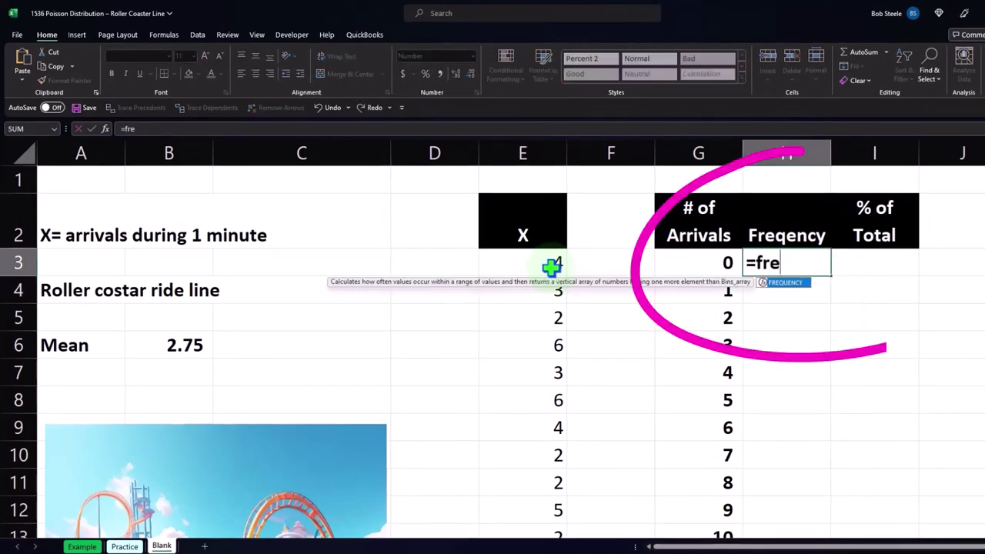
key(Tab)
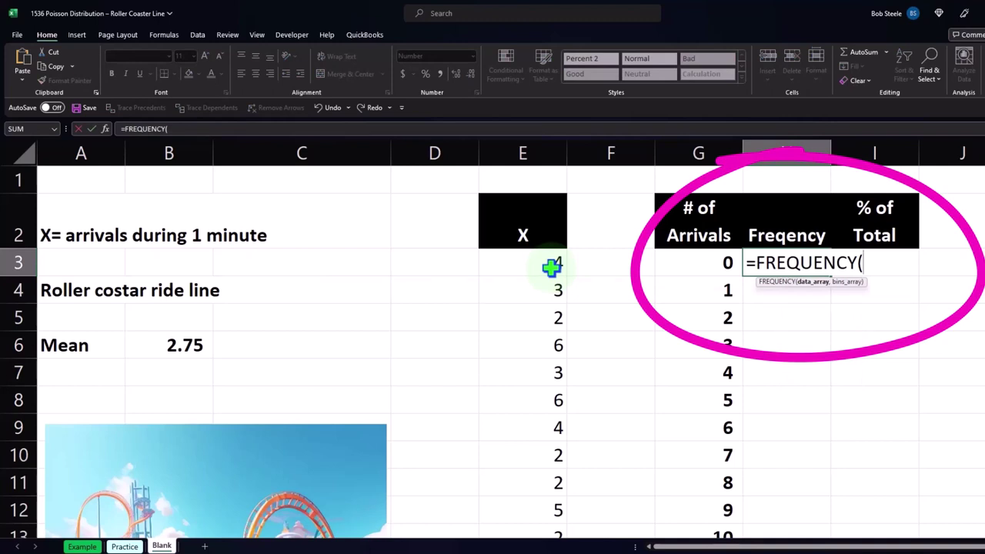
click(530, 267)
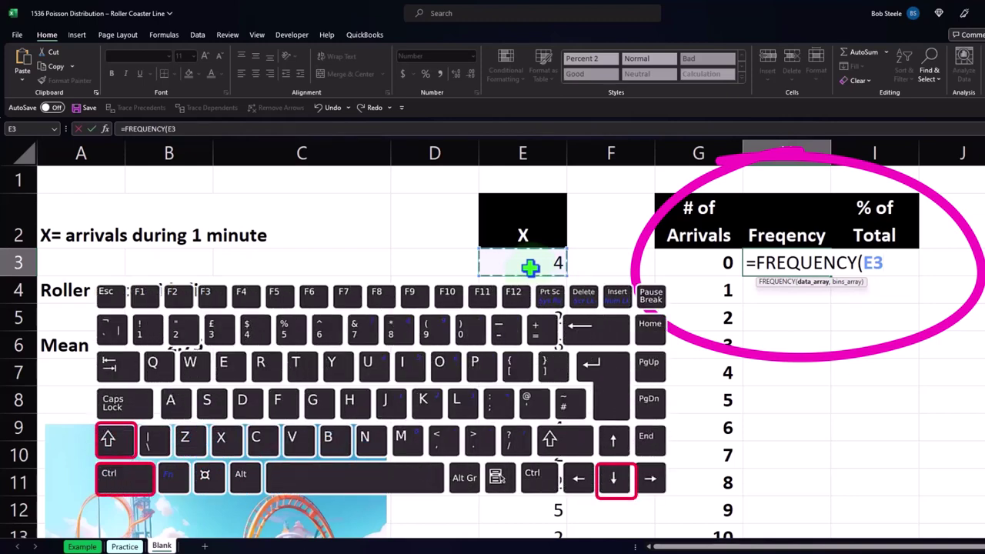
key(ctrl+shift+Down)
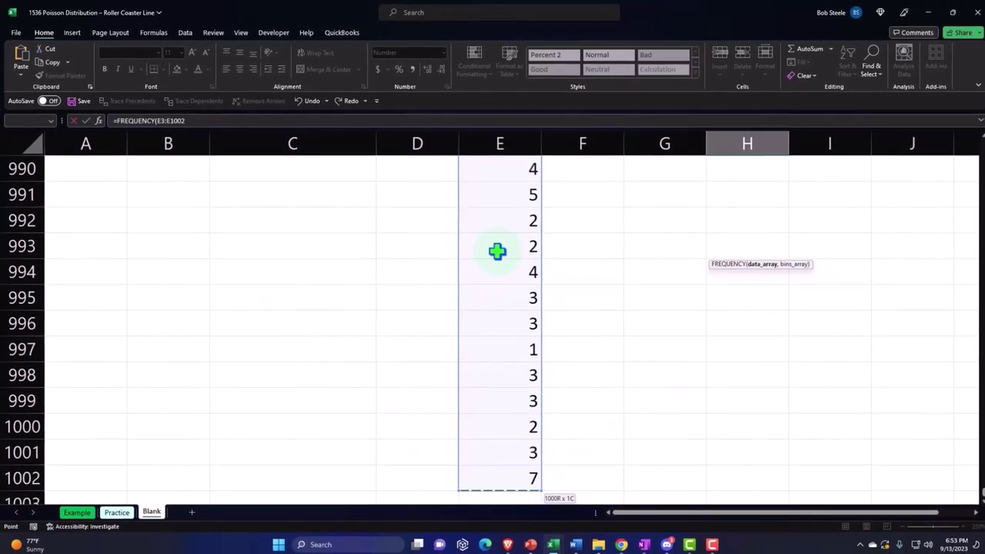
key(ctrl+BackSpace)
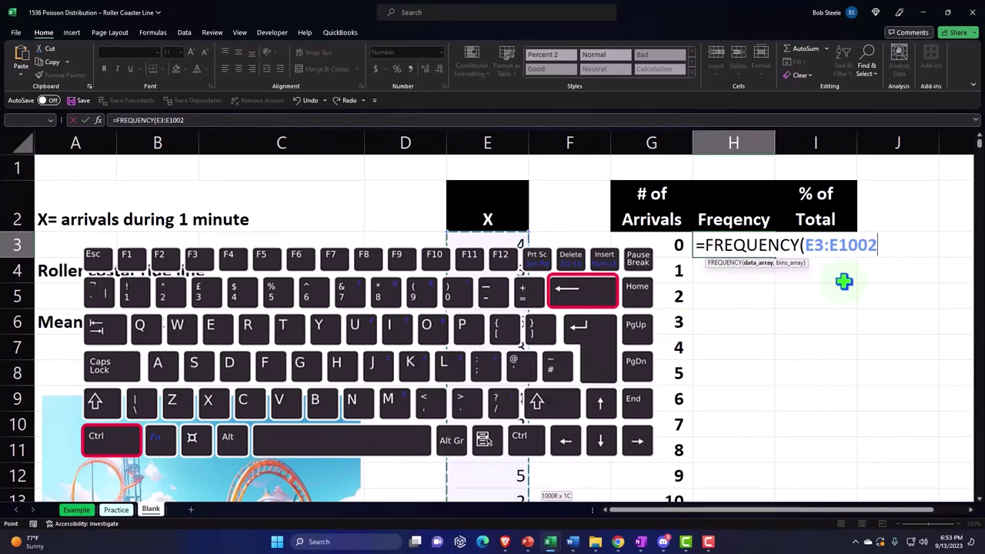
text(,)
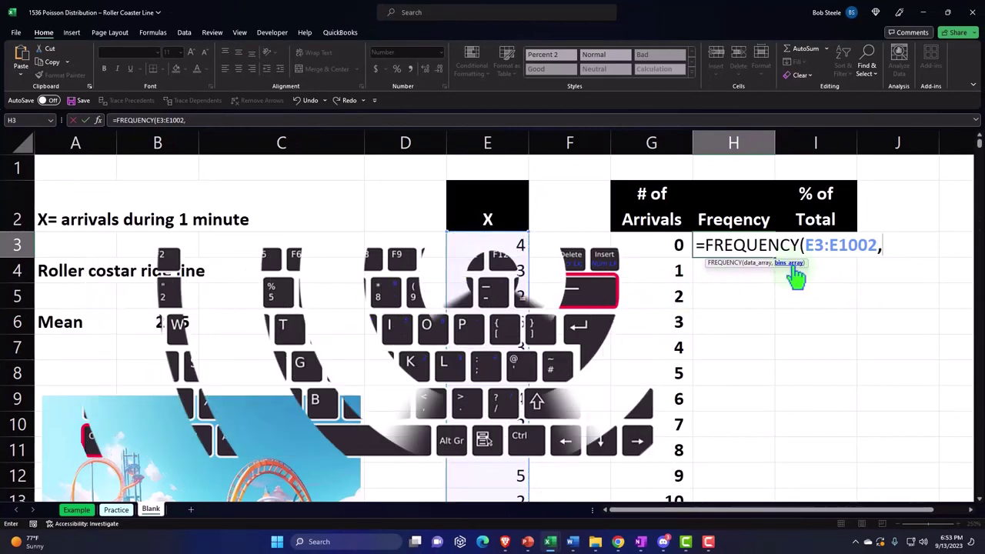
click(660, 247)
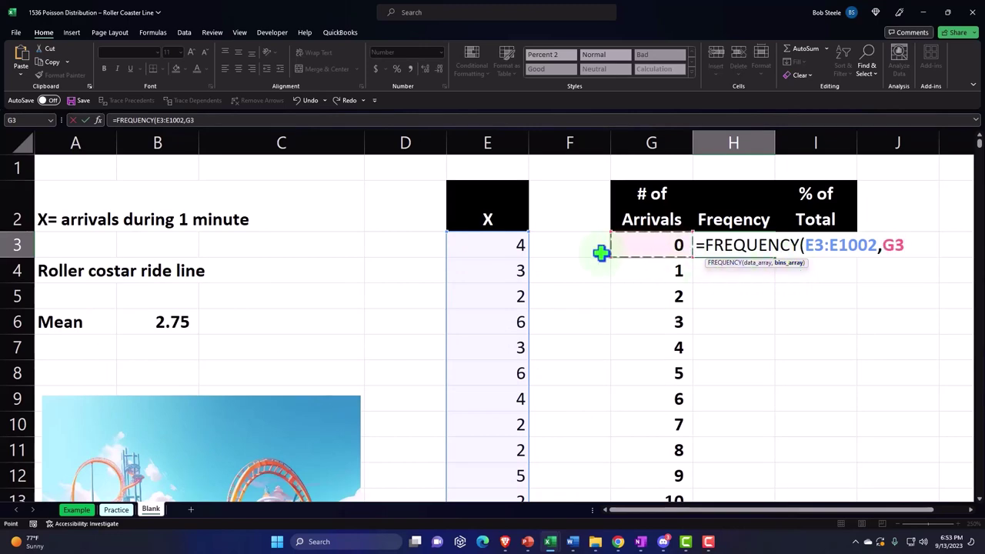
key(ctrl+shift+Down)
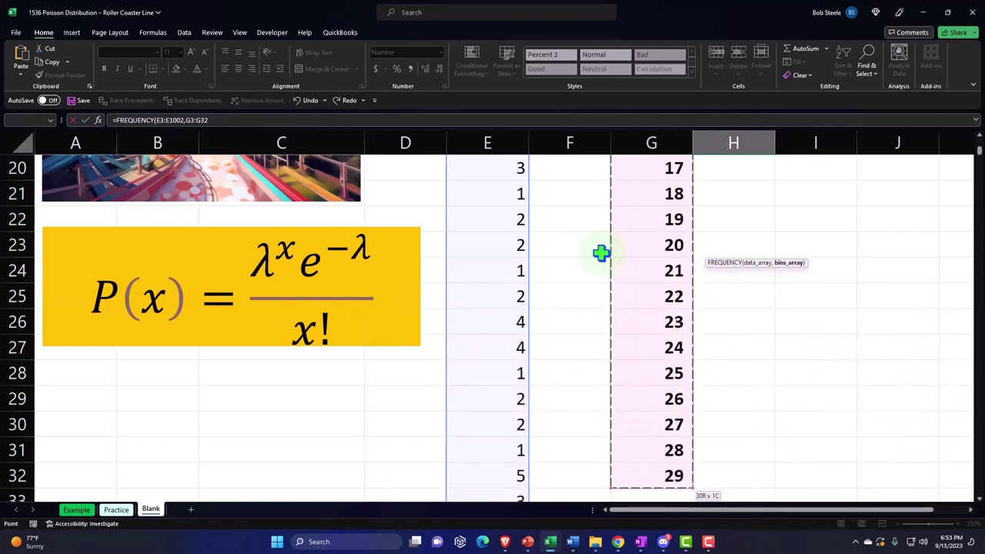
key(ctrl+BackSpace)
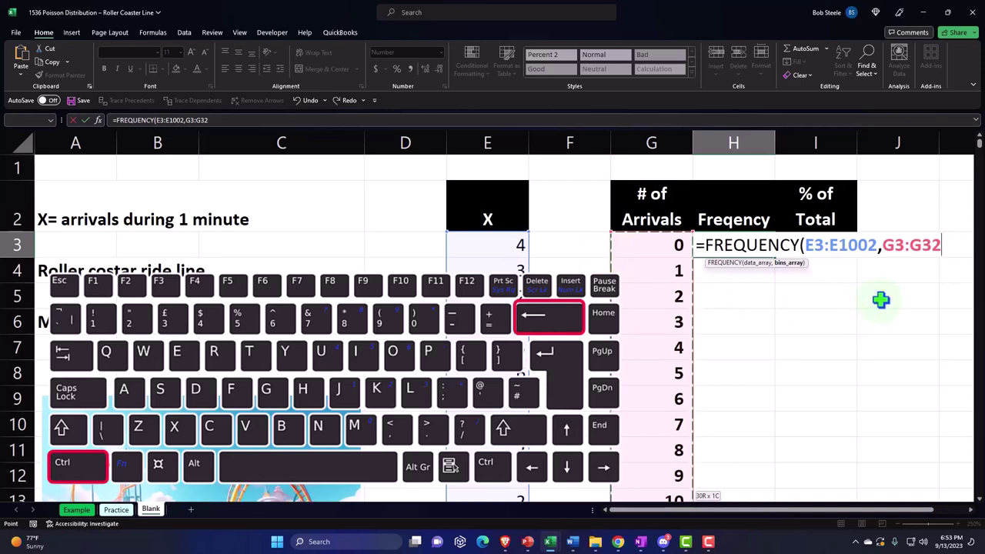
key(Return)
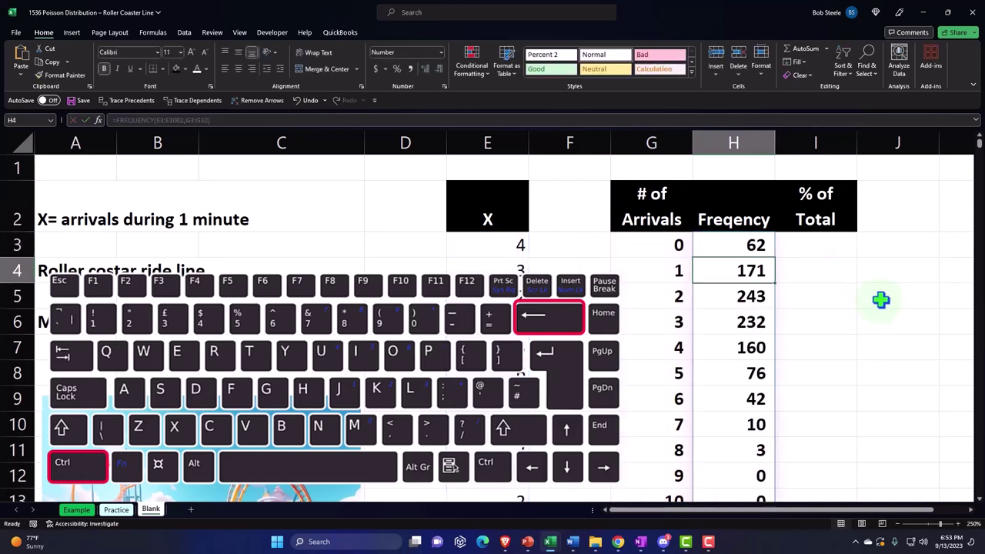
Step: Shorten the bins array of the FREQUENCY formula in H3 to G3:G31 so the results end beside the last arrival number
scroll(855, 331, down, 10)
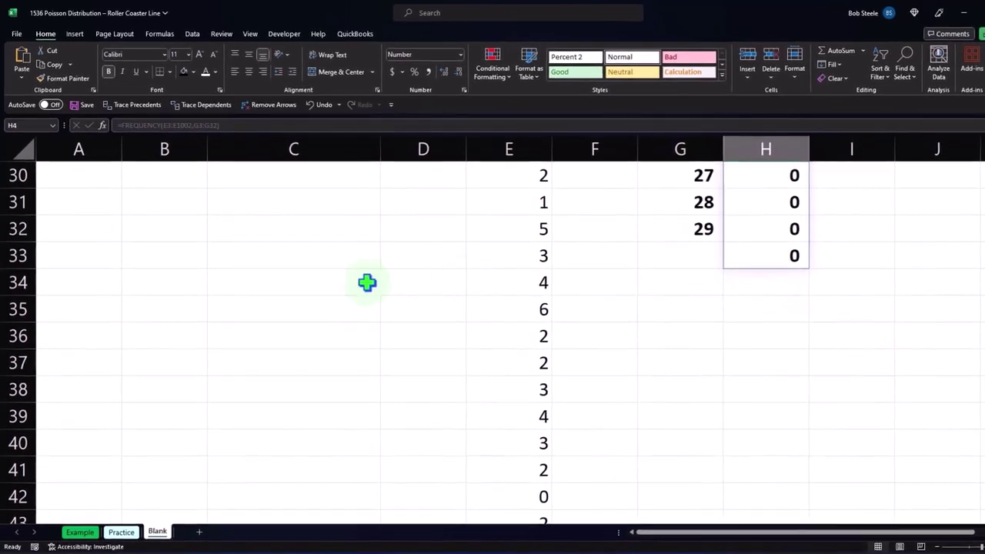
scroll(660, 330, up, 10)
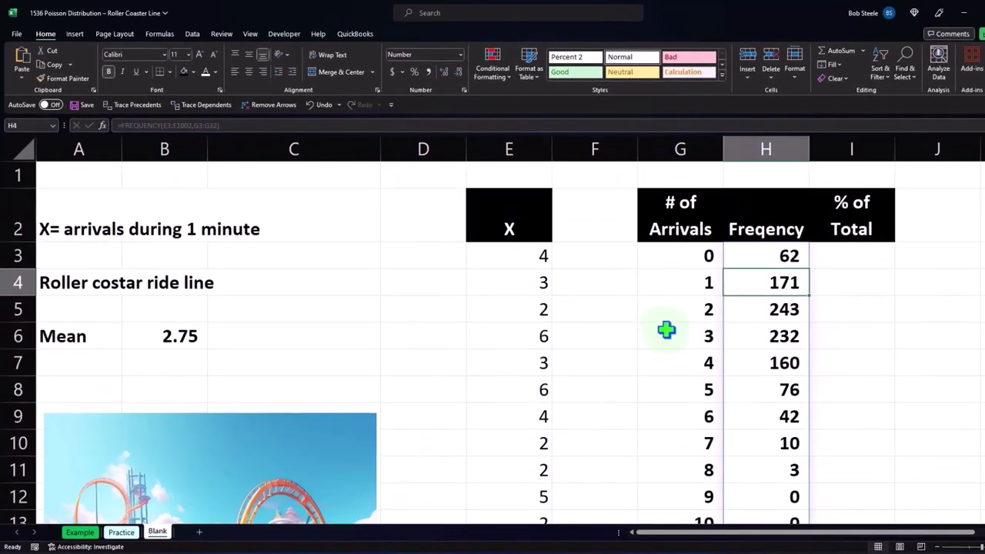
double_click(793, 257)
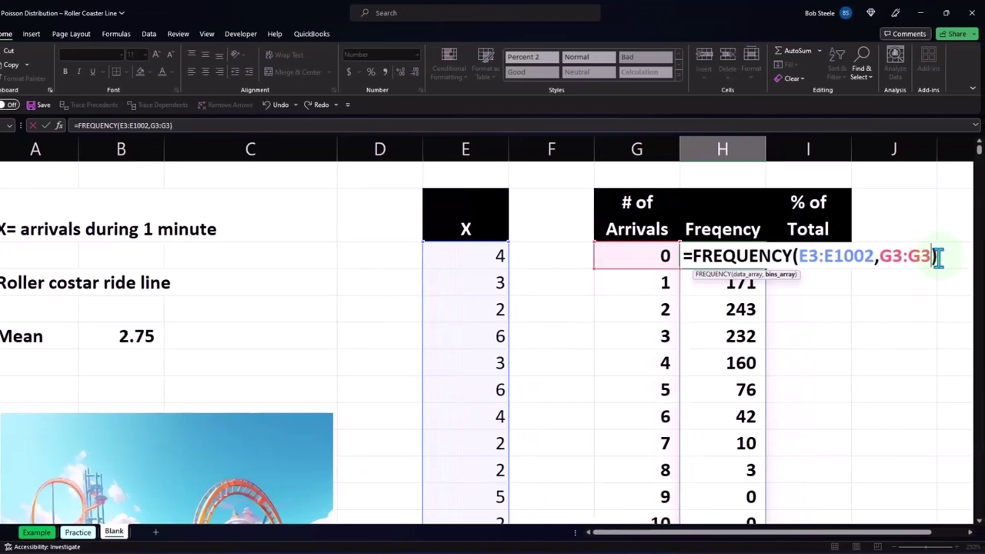
key(Return)
scroll(827, 339, down, 8)
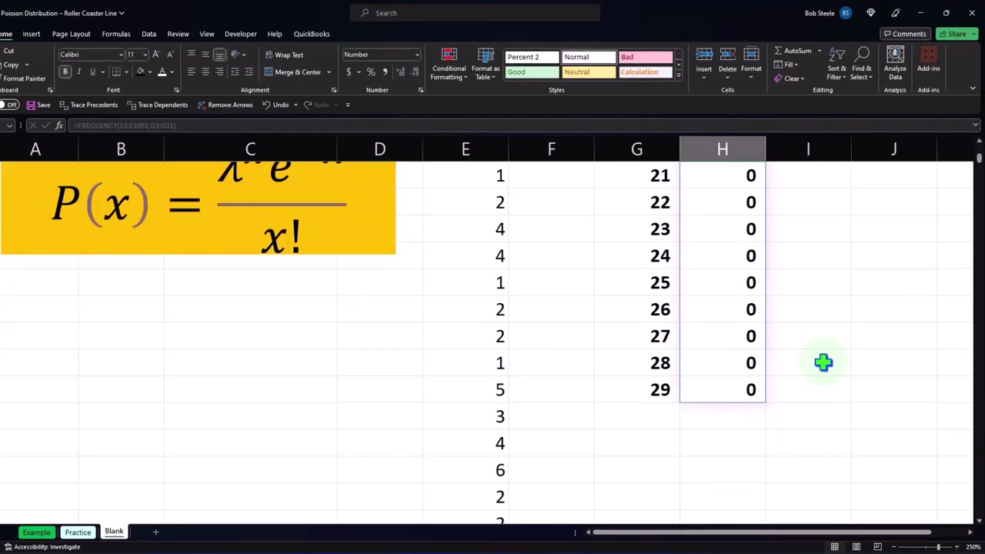
scroll(745, 400, up, 8)
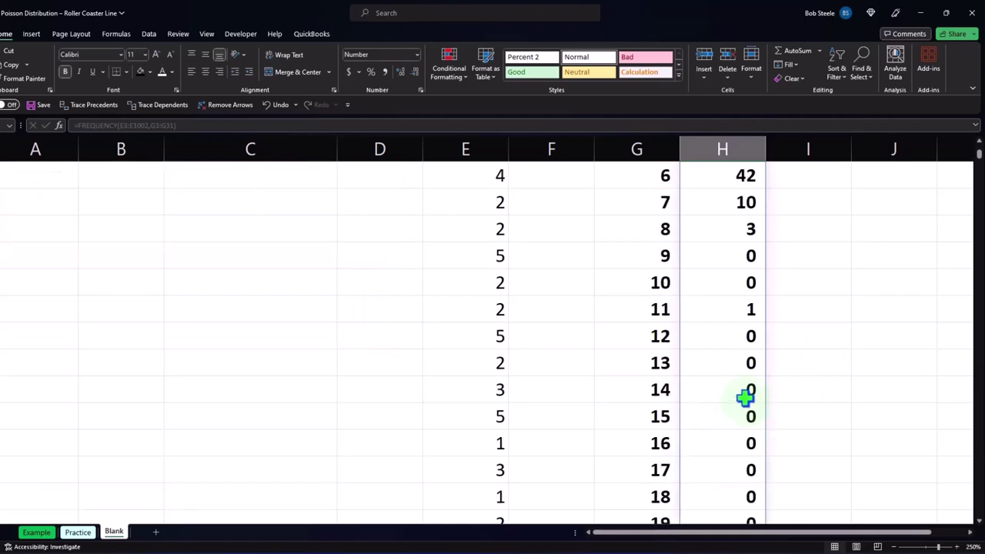
scroll(745, 399, down, 9)
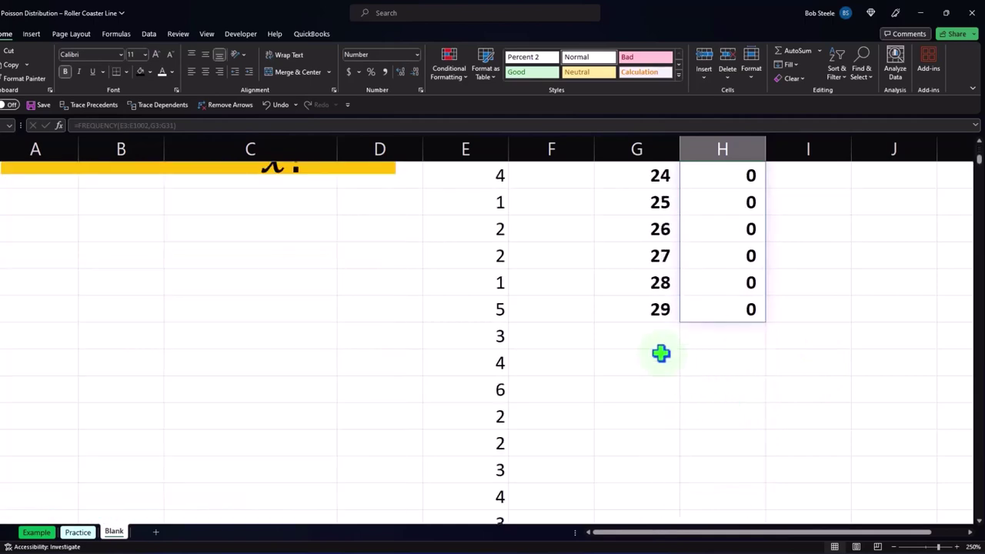
Step: Label G33 as Total and sum the frequency column in H33 with =SUM(H3#)
click(637, 341)
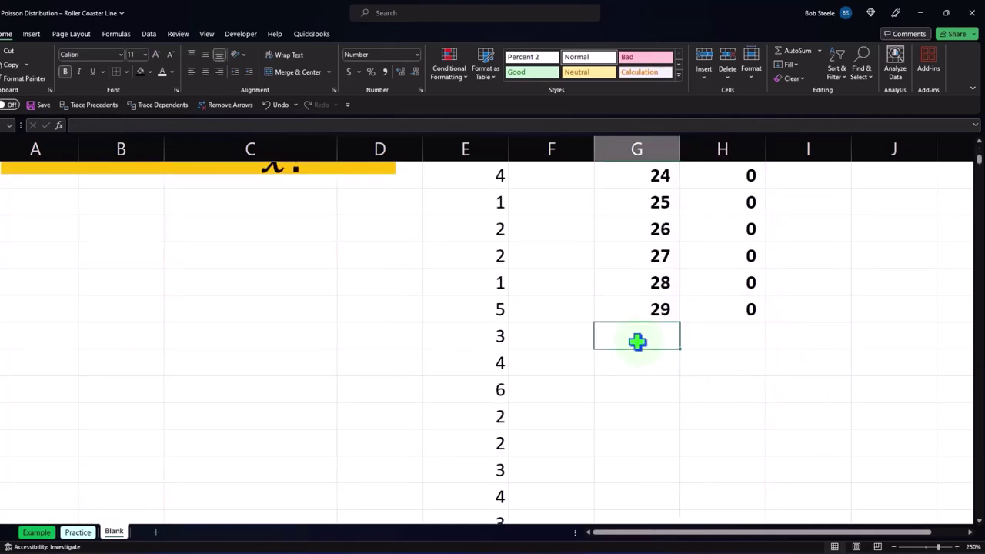
text(total)
key(BackSpace)
key(BackSpace)
key(BackSpace)
key(BackSpace)
key(BackSpace)
text(Total)
key(Tab)
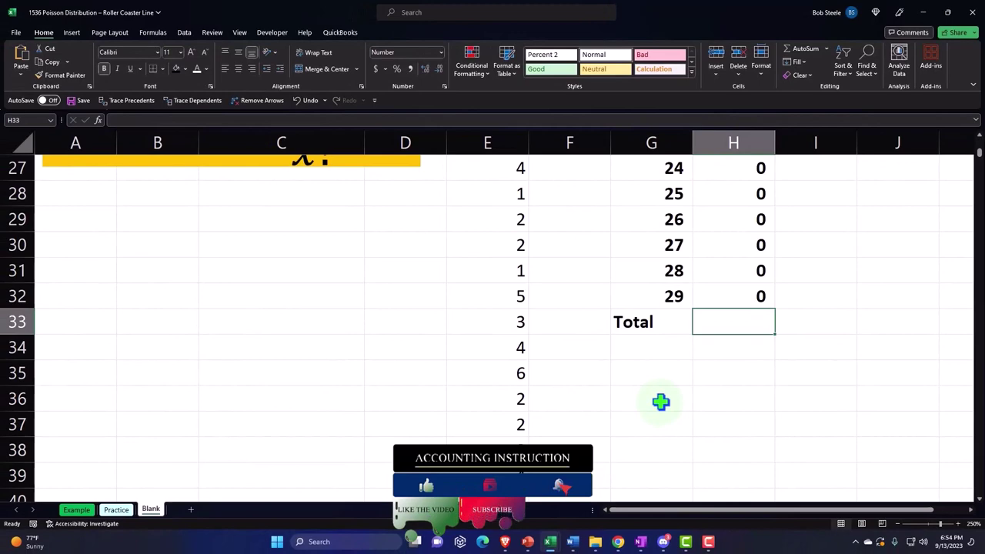
key(alt+equal)
scroll(661, 401, up, 6)
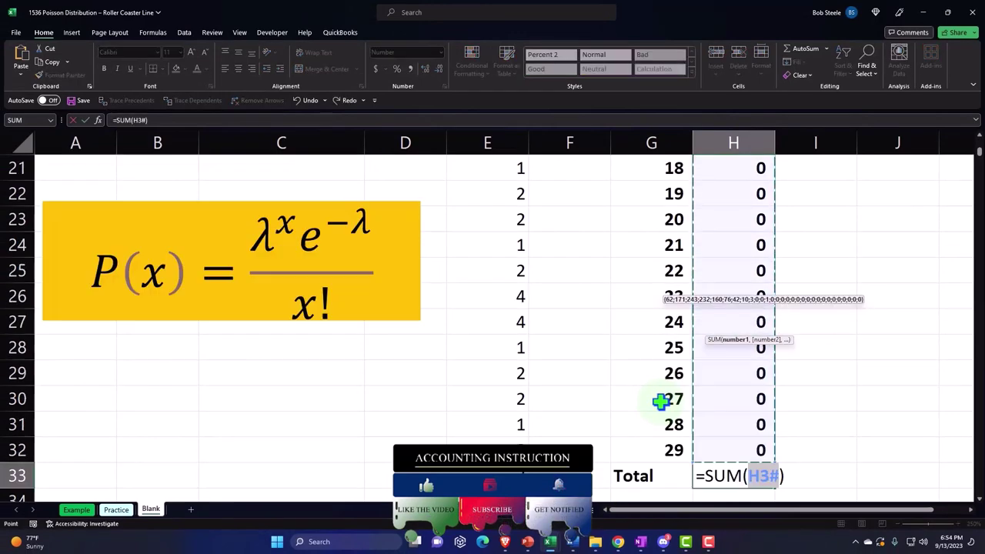
key(Return)
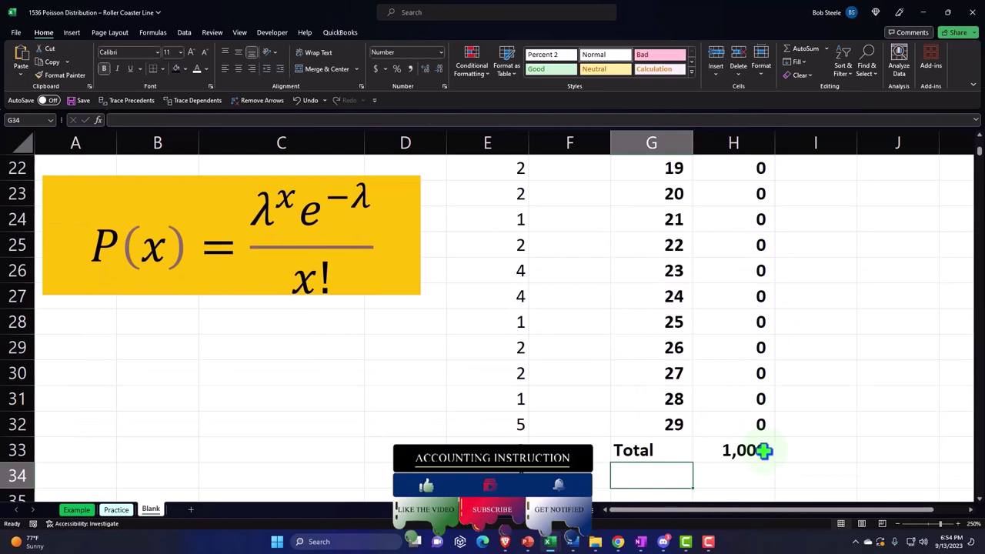
Step: Enter =H3/$H$33 in I3 to calculate the first percentage of total with an absolute reference to the total
scroll(764, 451, up, 7)
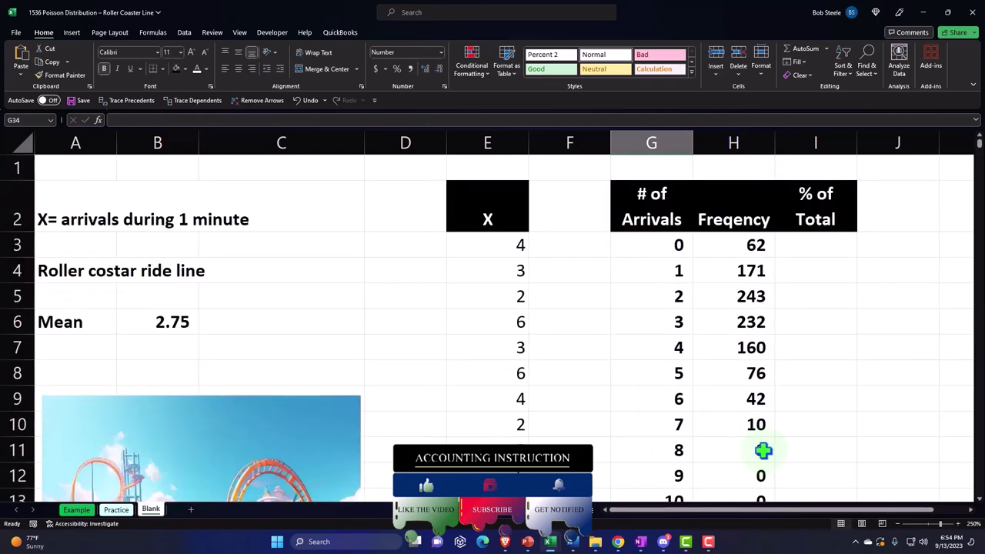
click(813, 245)
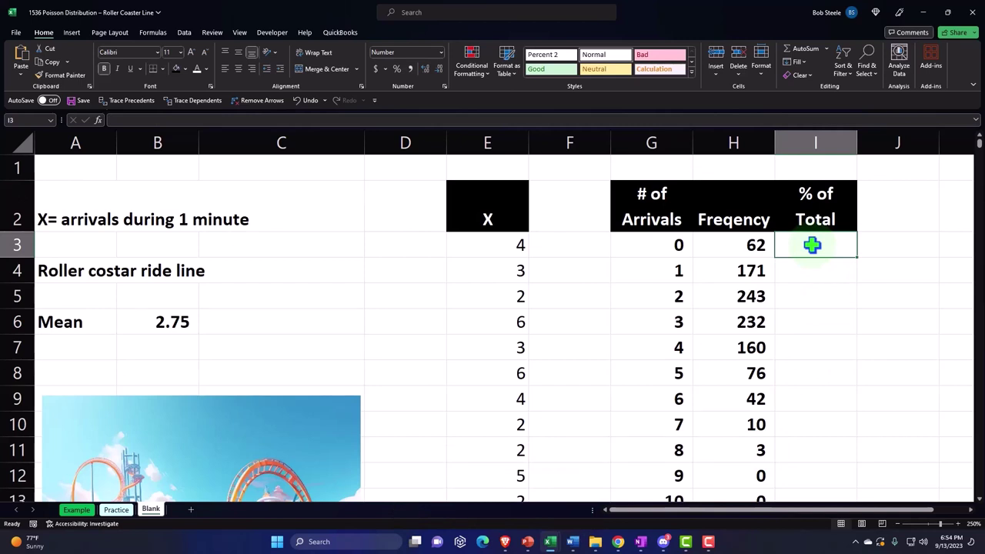
text(=)
key(Left)
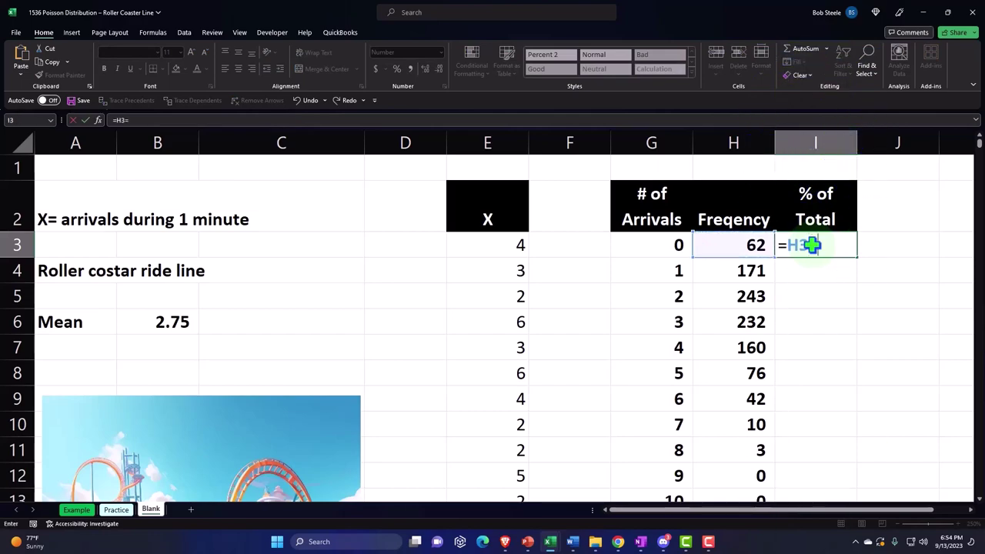
text(/)
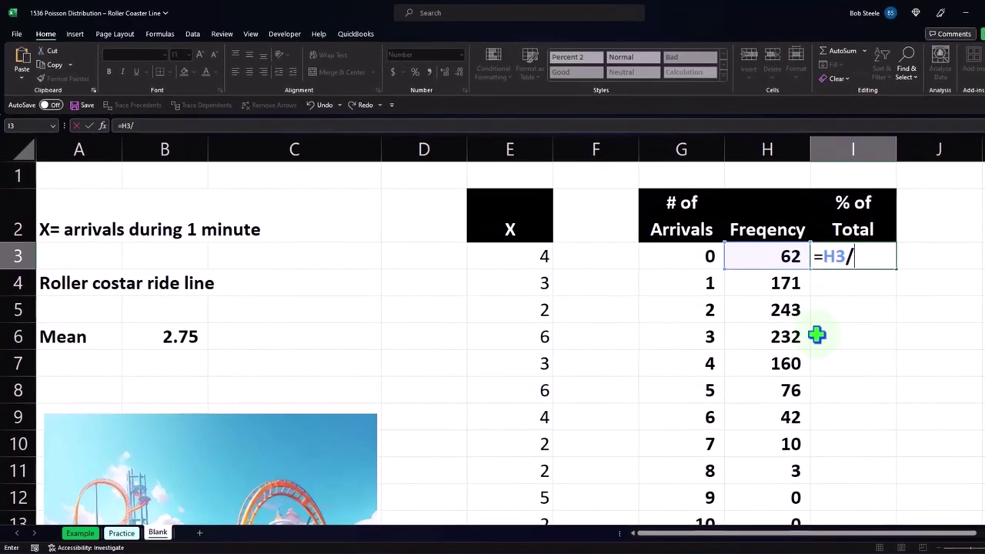
scroll(816, 326, down, 7)
scroll(822, 365, down, 3)
click(773, 263)
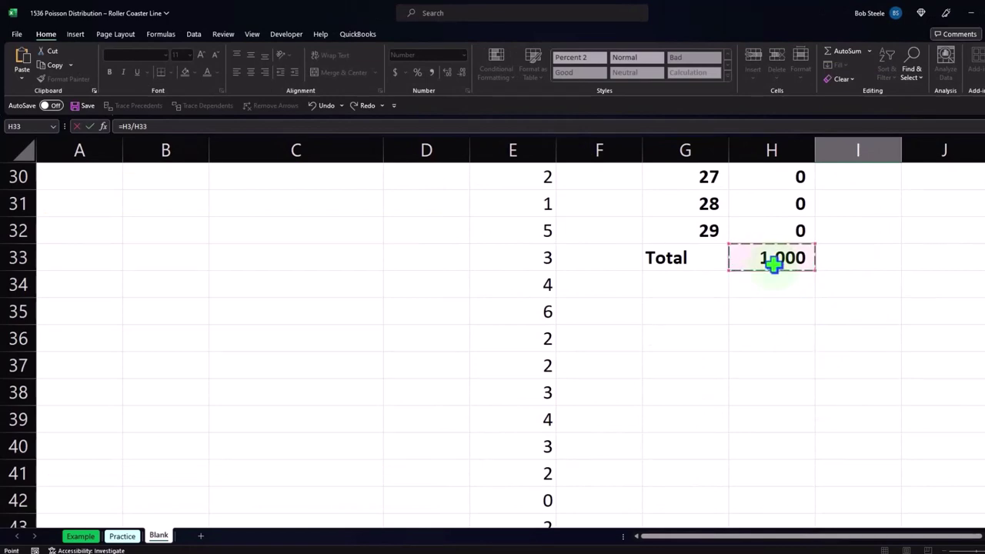
scroll(773, 264, up, 10)
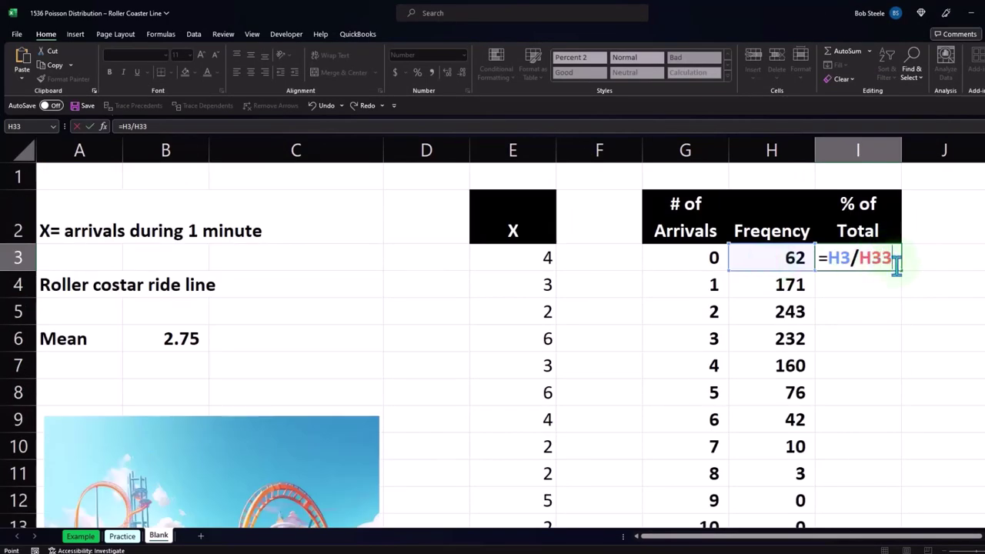
key(F4)
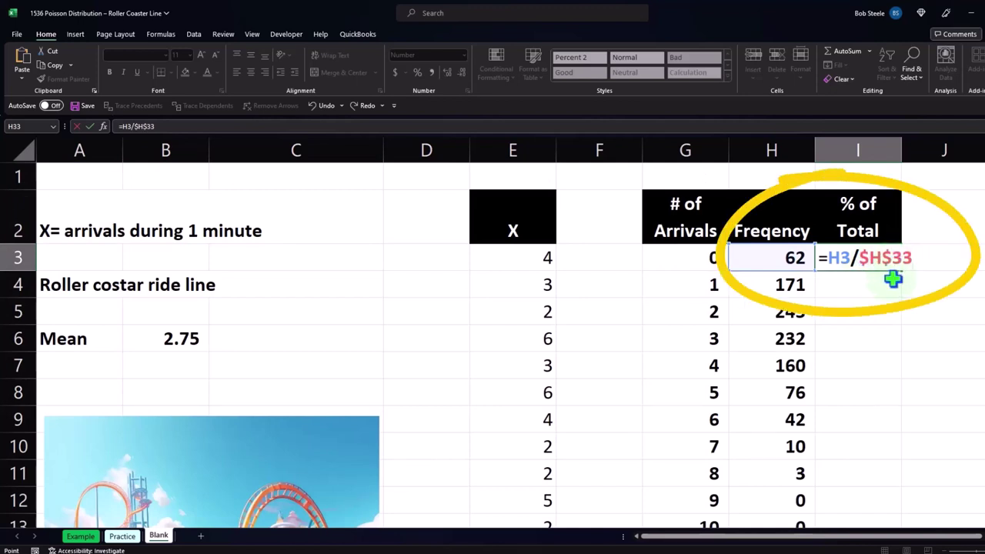
key(Return)
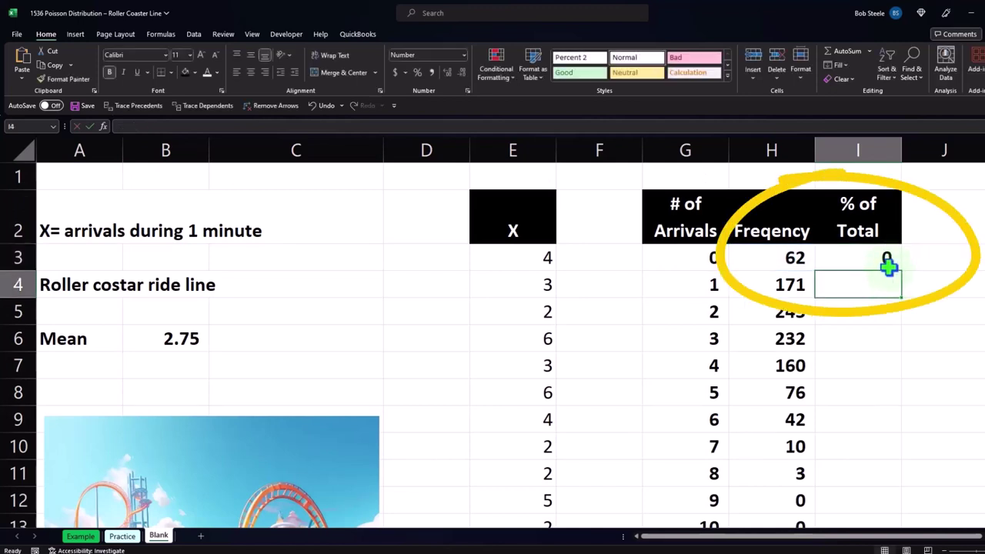
Step: Format I3 as a percentage with two decimal places
click(881, 266)
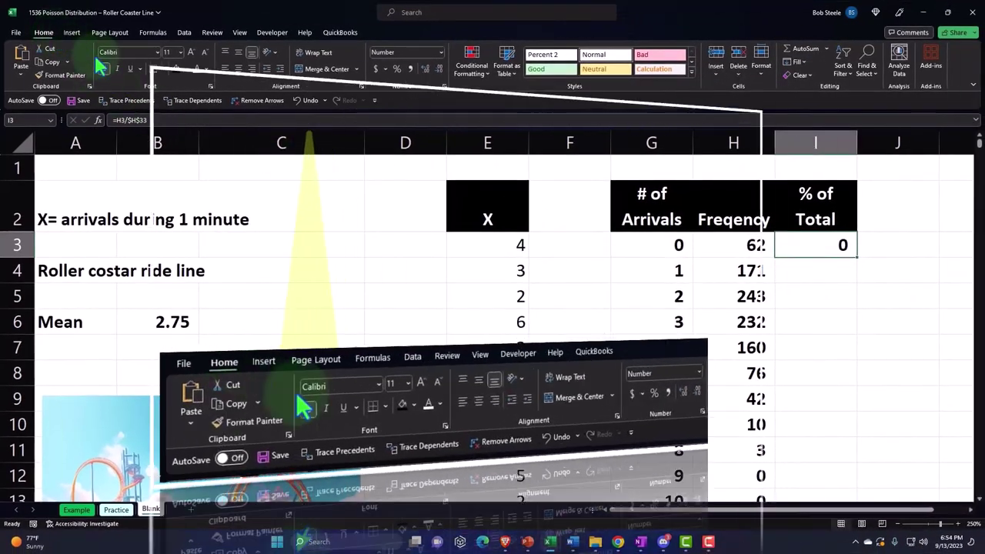
click(398, 69)
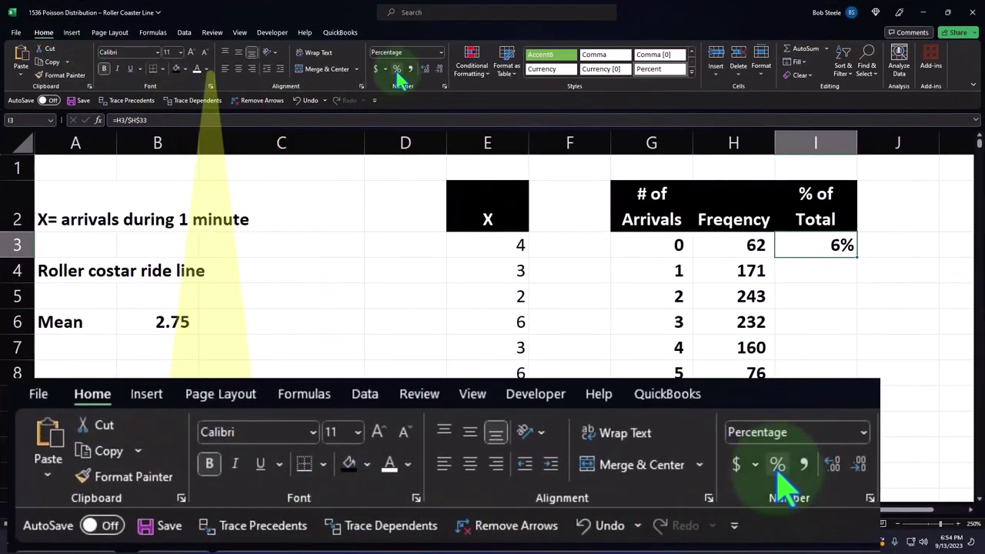
click(423, 67)
click(423, 67)
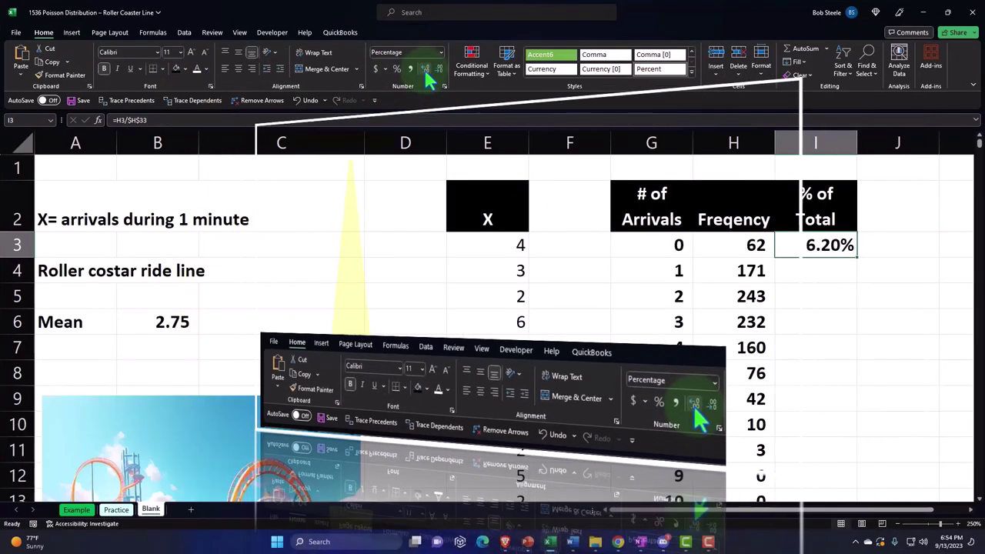
Step: Fill the percentage formula from I3 down the % of Total column through I33
double_click(859, 260)
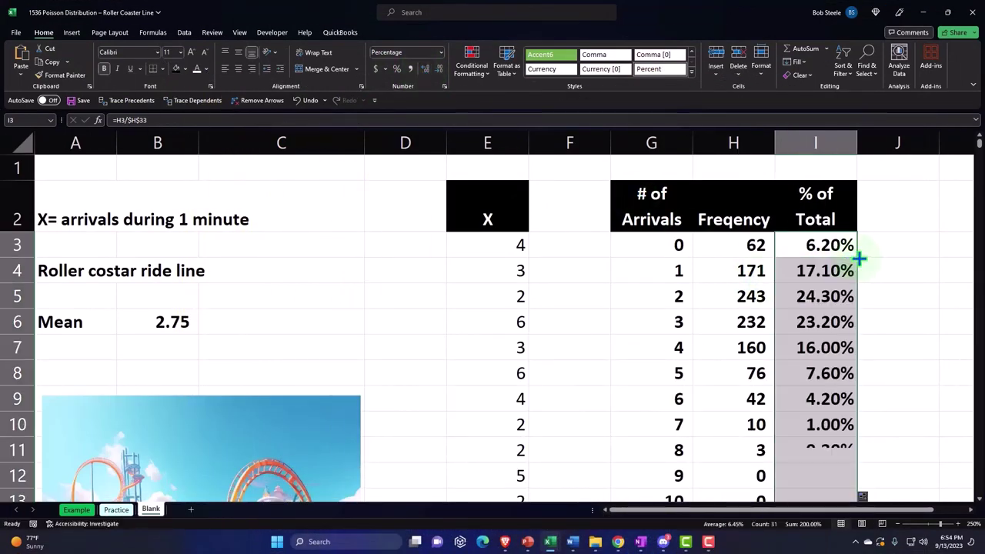
scroll(859, 260, down, 7)
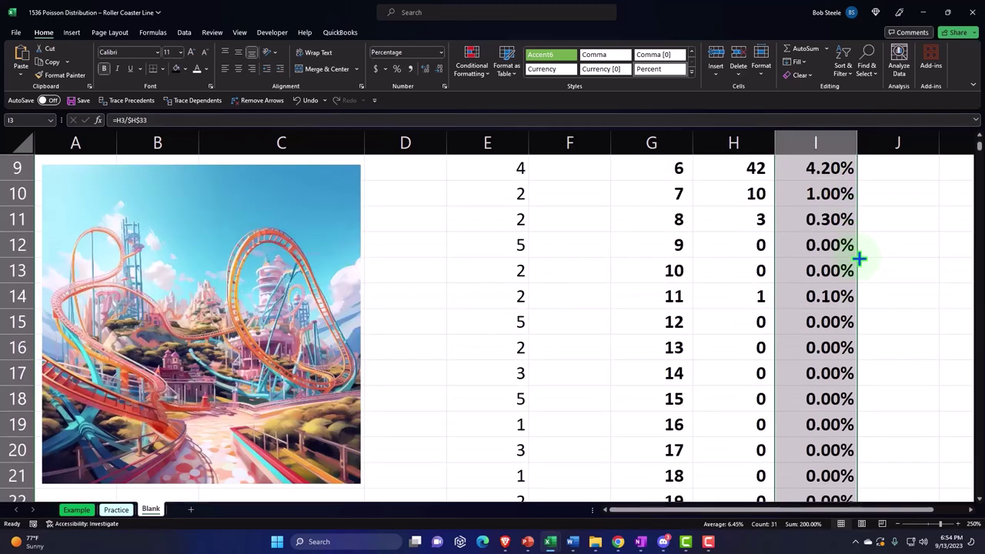
scroll(859, 259, up, 4)
scroll(860, 259, up, 3)
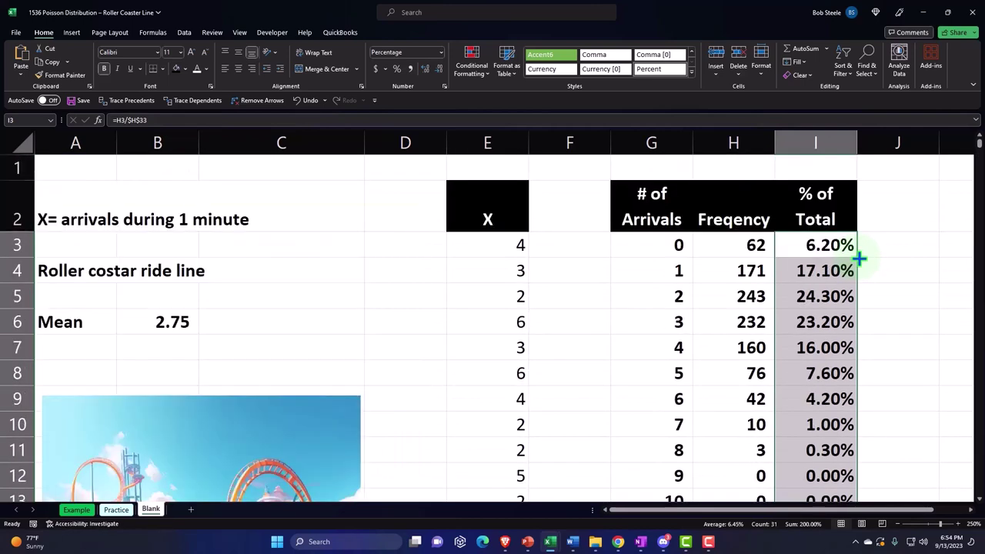
Step: Examine the frequencies and percentages of total for 0 to 3 arrivals in H3:I6
click(751, 252)
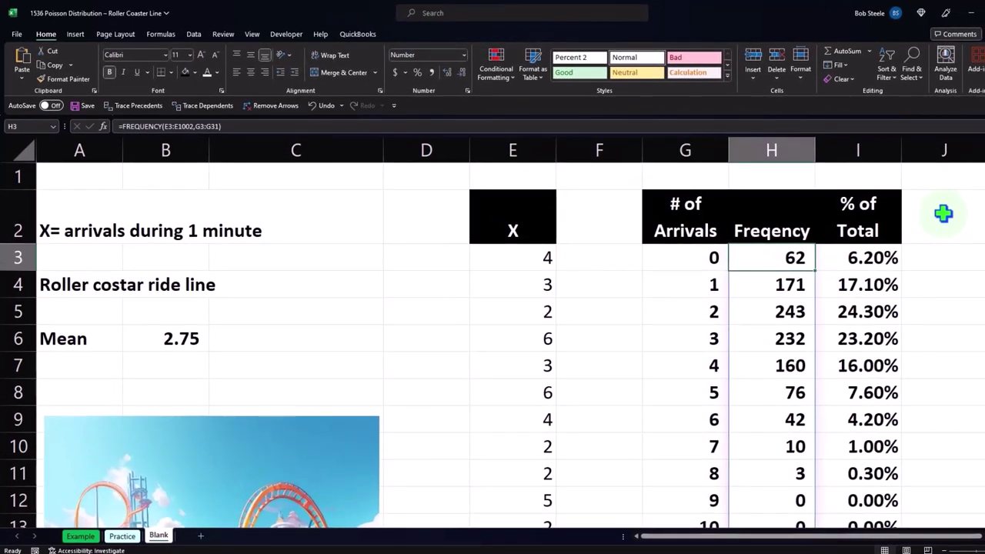
key(Right)
key(Down)
key(Left)
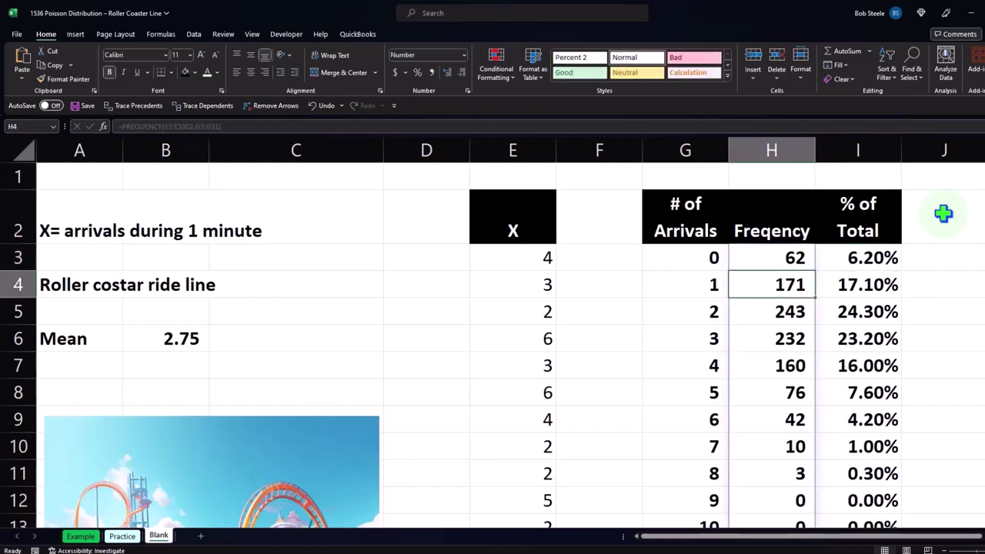
key(Right)
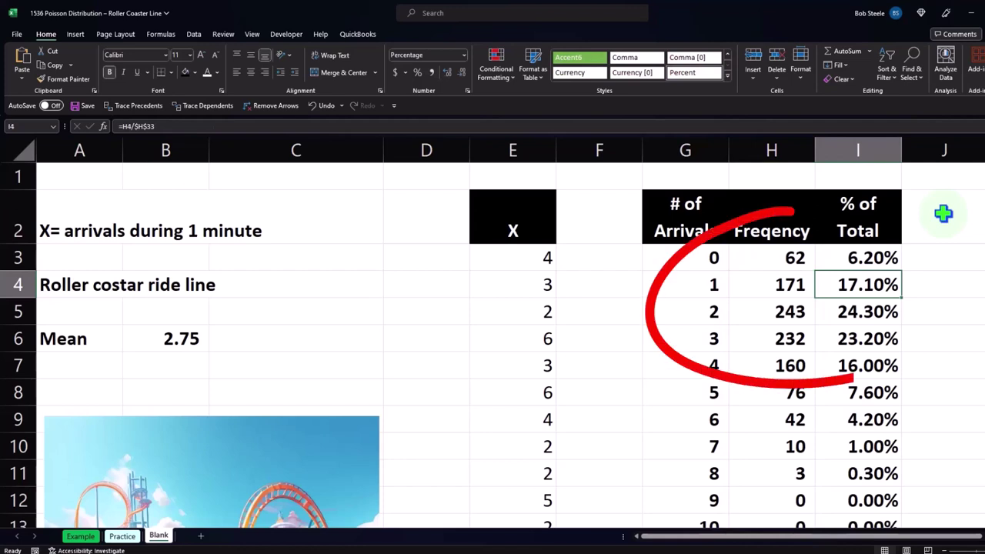
key(Down)
key(Left)
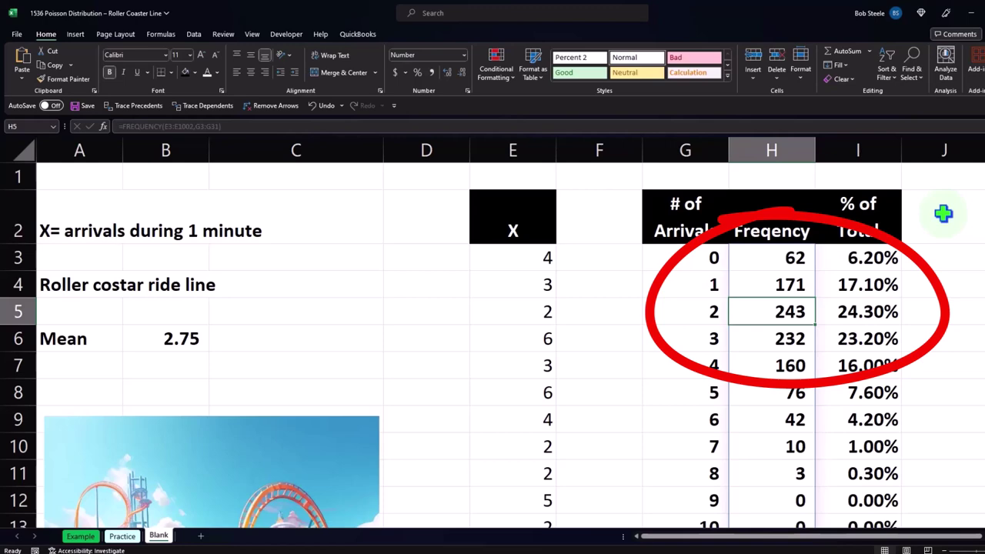
key(Right)
key(Left)
key(Down)
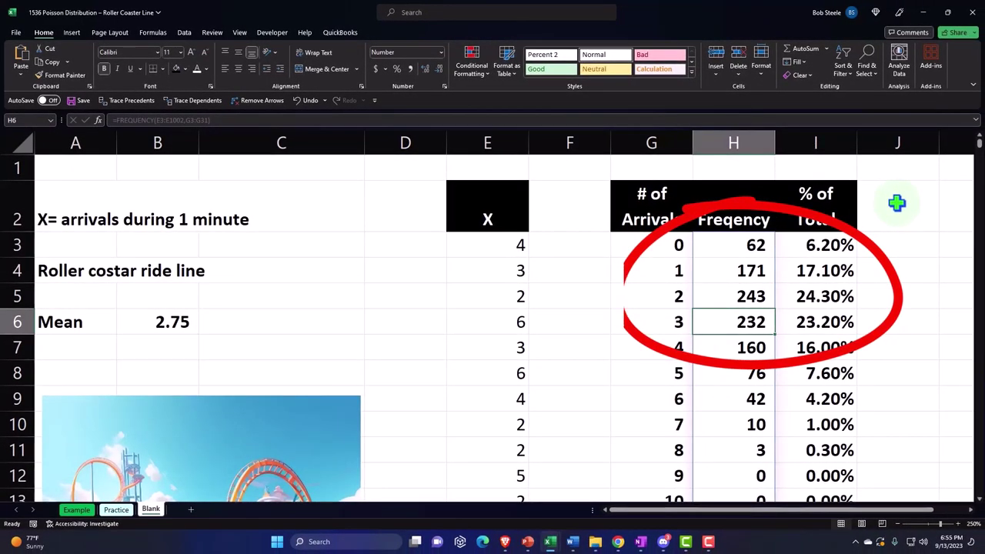
key(Right)
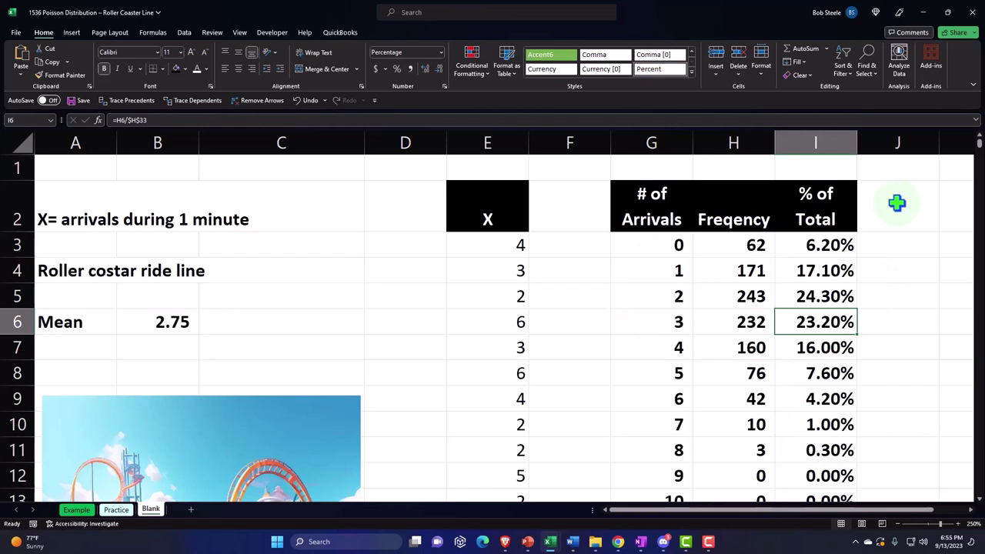
Step: Insert a 2-D clustered column chart of the frequency column, including its header, from H2:H32
key(Right)
key(Right)
key(Right)
key(Right)
key(Right)
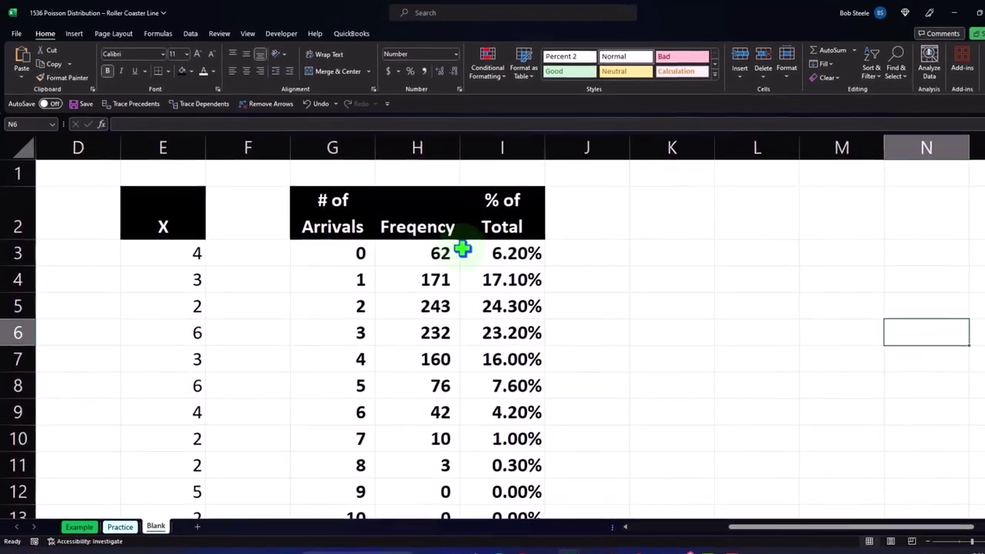
drag(424, 218, 452, 457)
scroll(482, 367, up, 7)
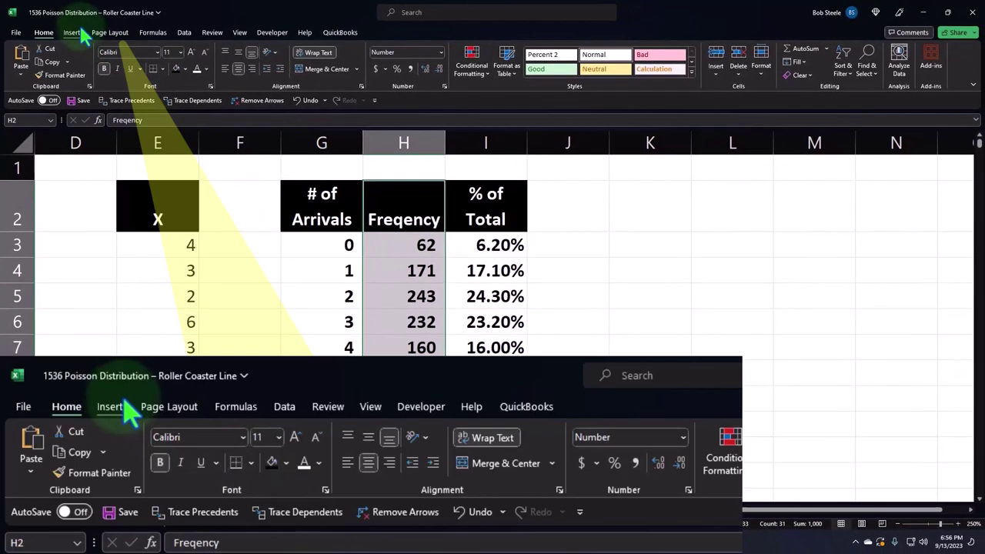
click(73, 33)
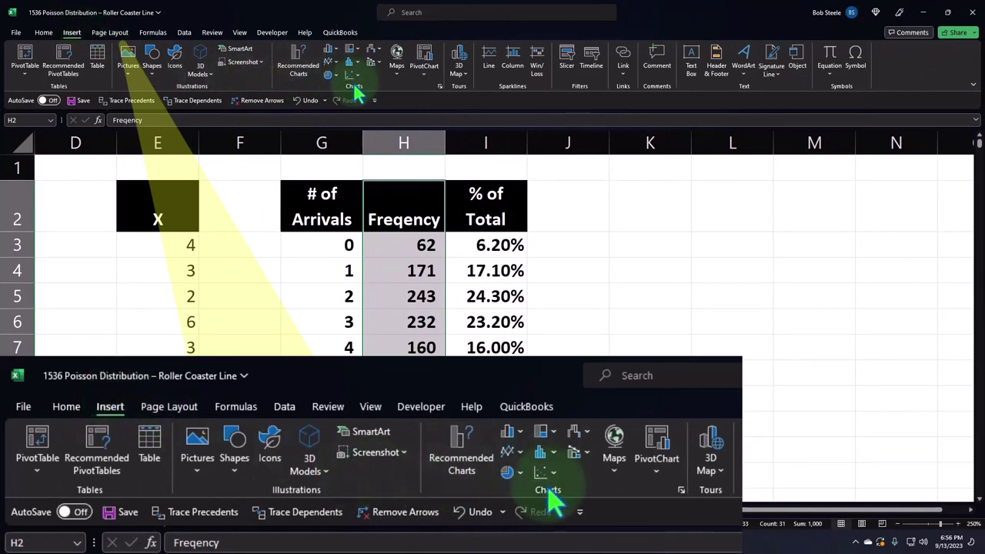
click(328, 48)
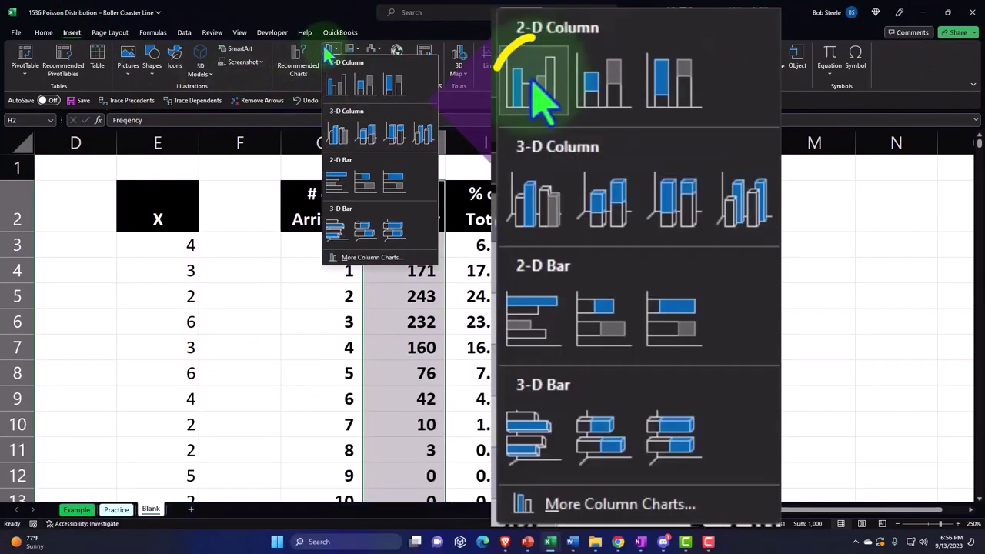
click(336, 82)
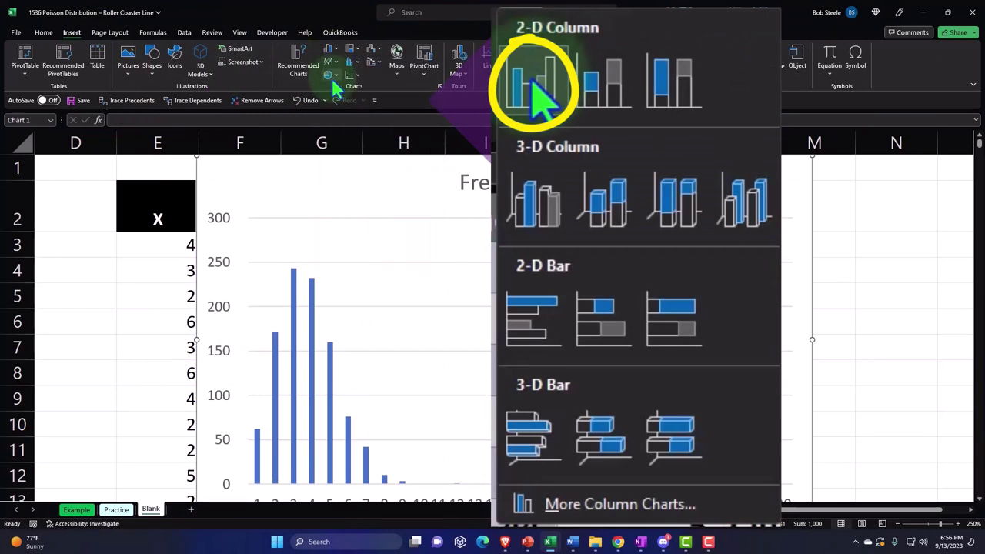
Step: Move the frequency chart off the data so that it sits beside the % of Total column, starting at column J
drag(222, 168, 569, 176)
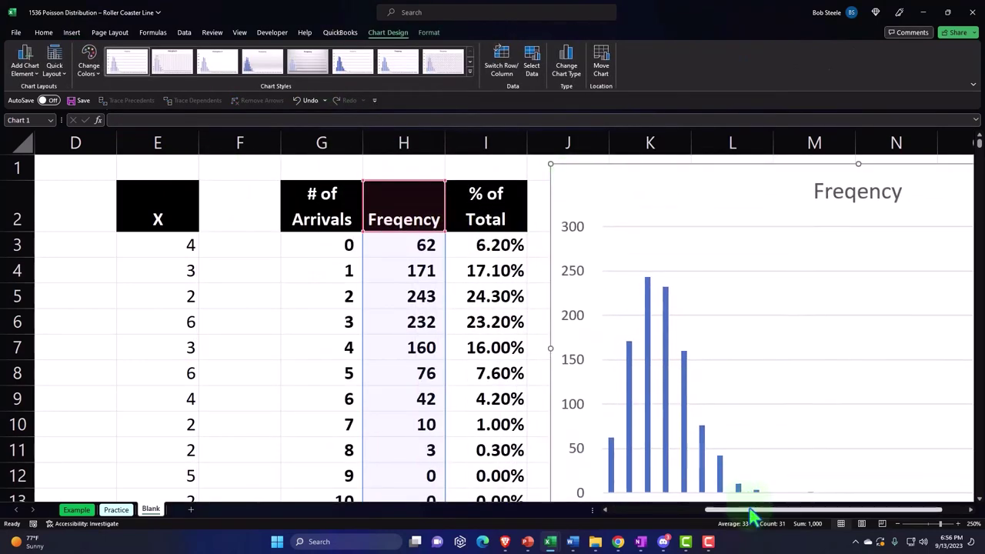
drag(754, 514, 801, 514)
scroll(767, 418, down, 1)
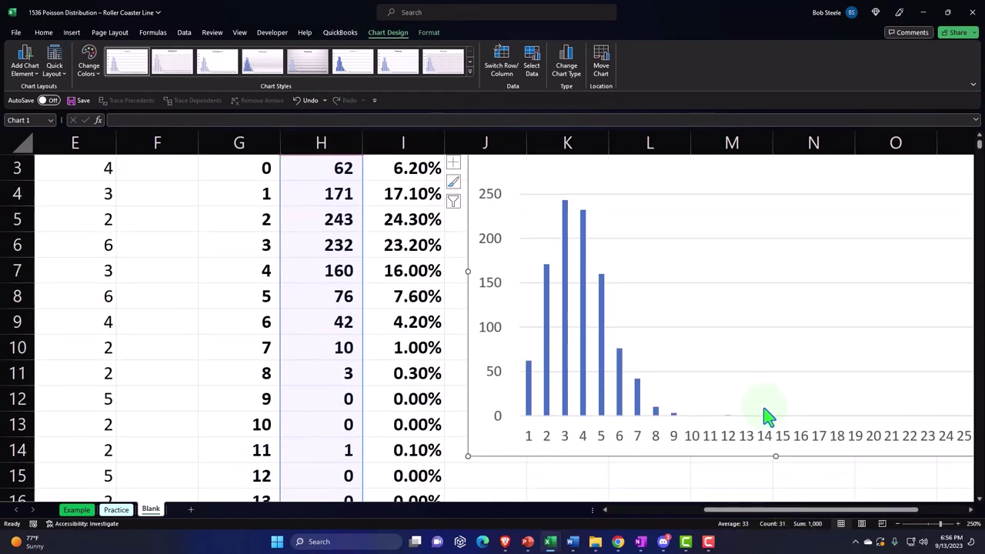
scroll(767, 418, up, 2)
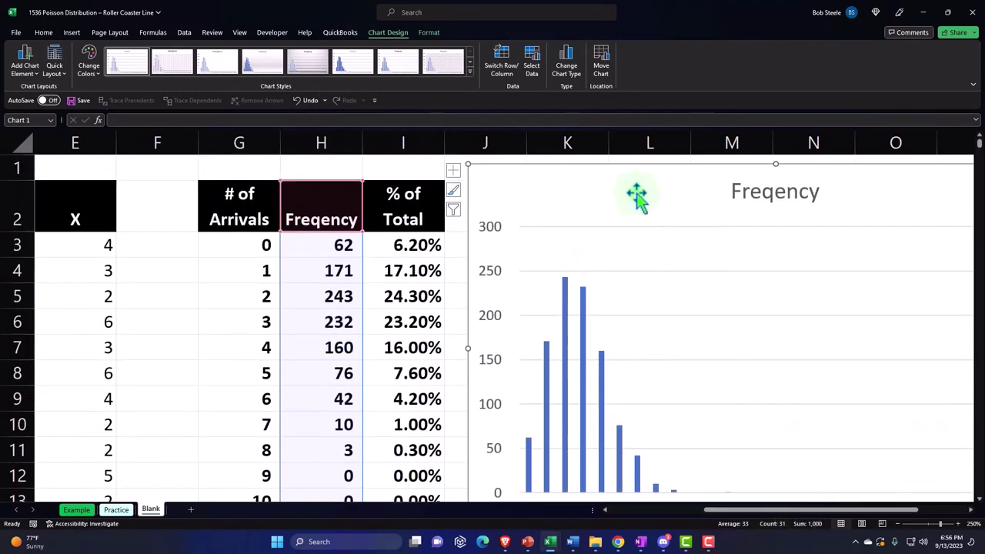
ctrl+scroll(636, 196, down, 2)
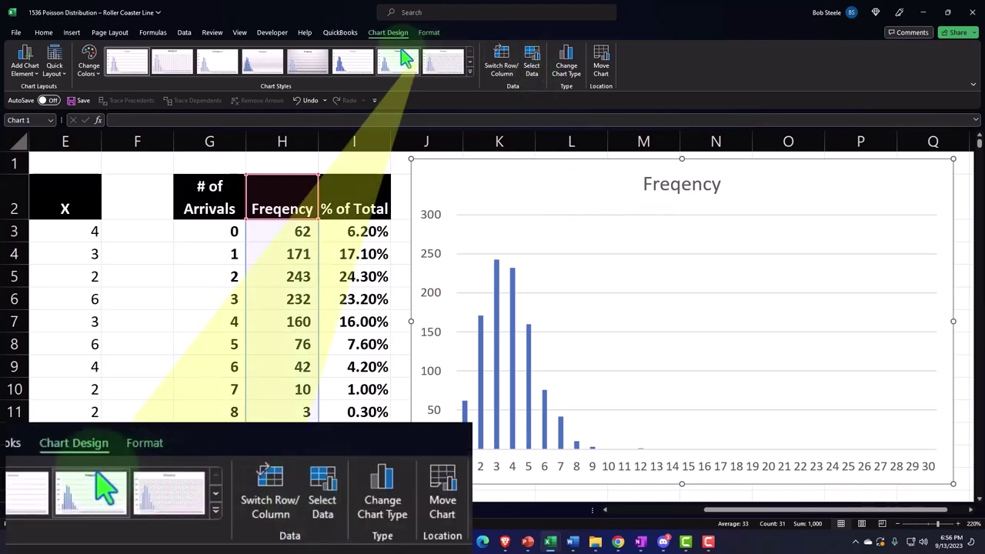
Step: Set the frequency chart's horizontal axis labels to the # of Arrivals values in G3:G32
click(536, 71)
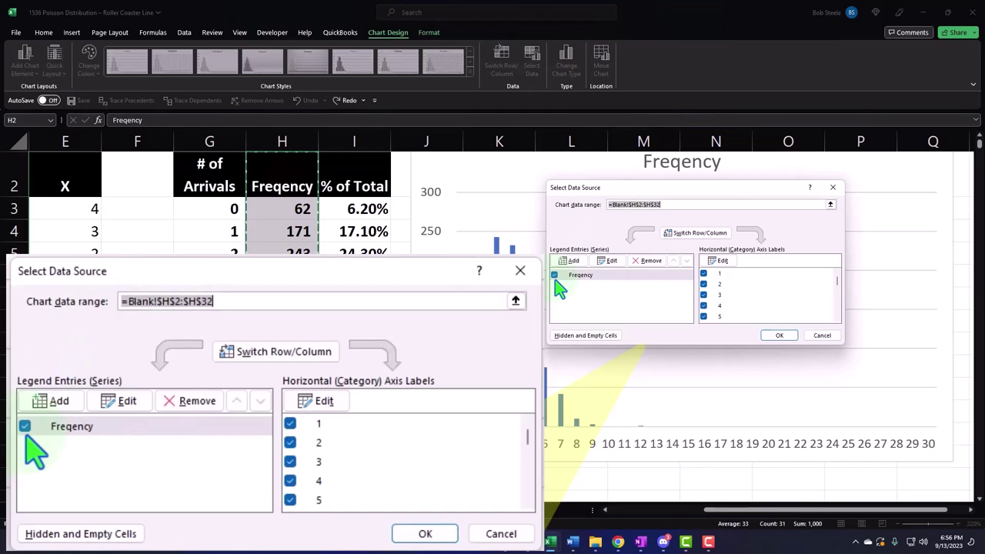
click(723, 262)
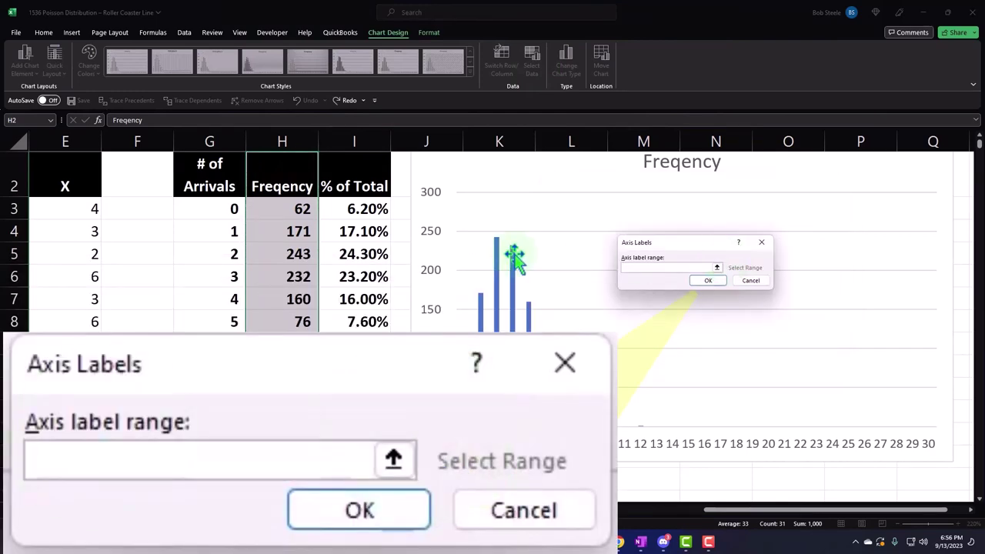
click(213, 210)
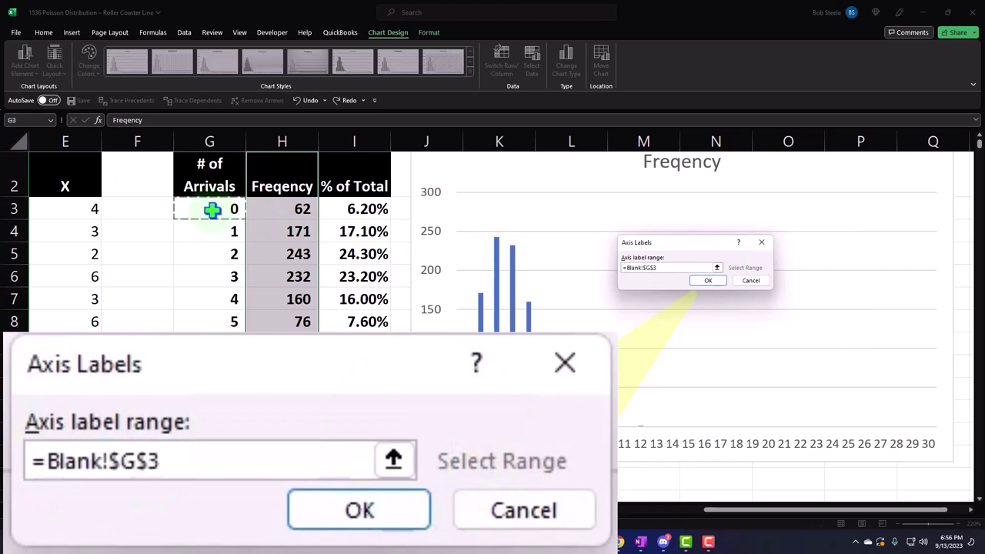
key(ctrl+shift+Down)
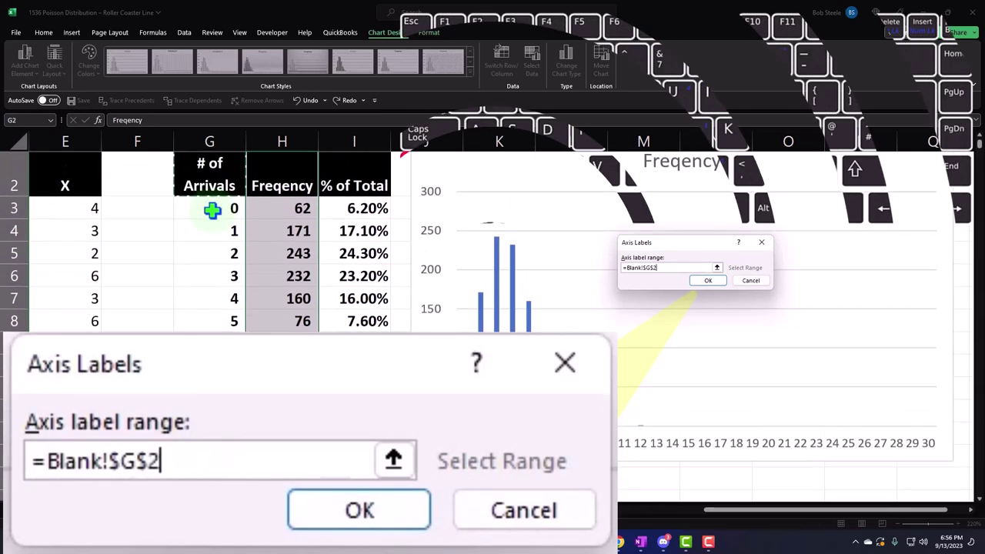
click(213, 209)
key(ctrl+shift+Down)
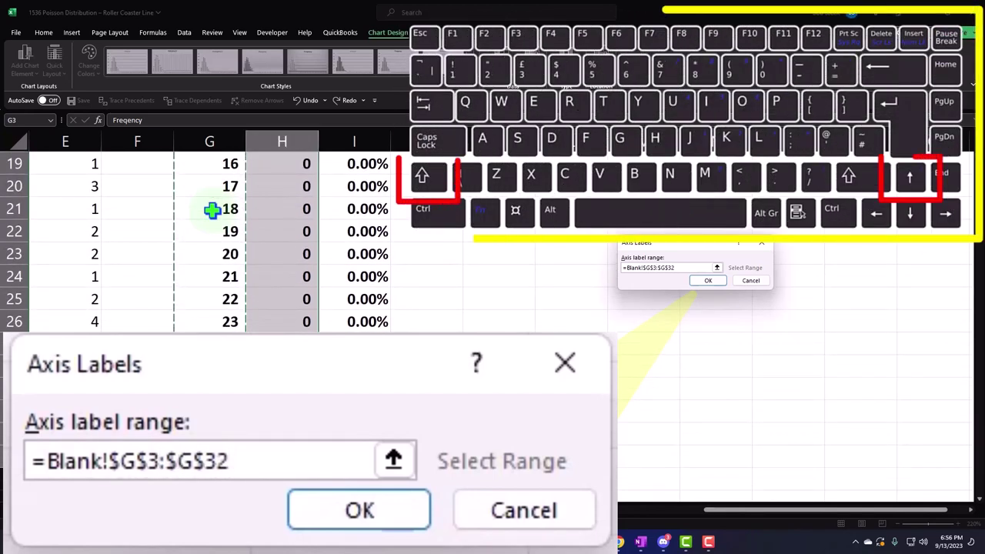
click(706, 281)
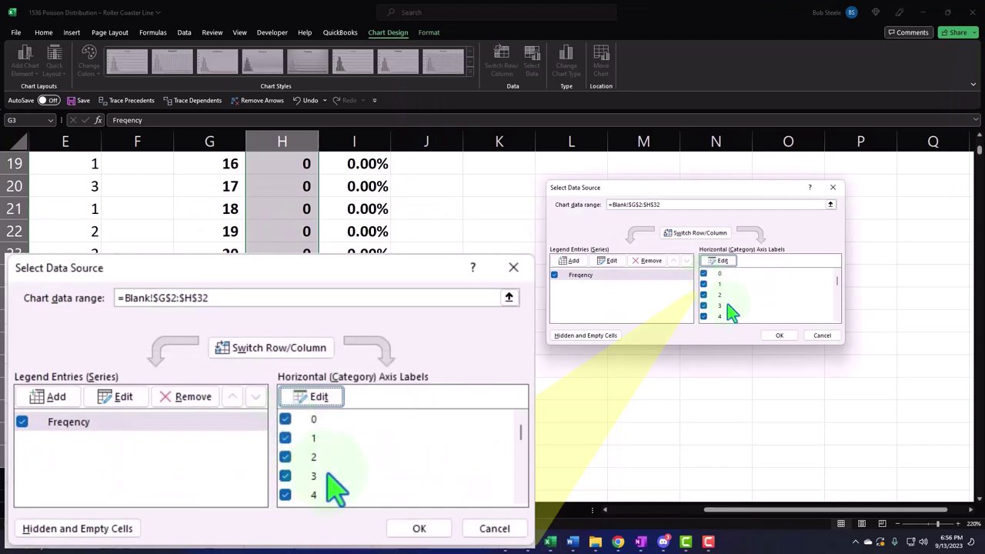
click(777, 337)
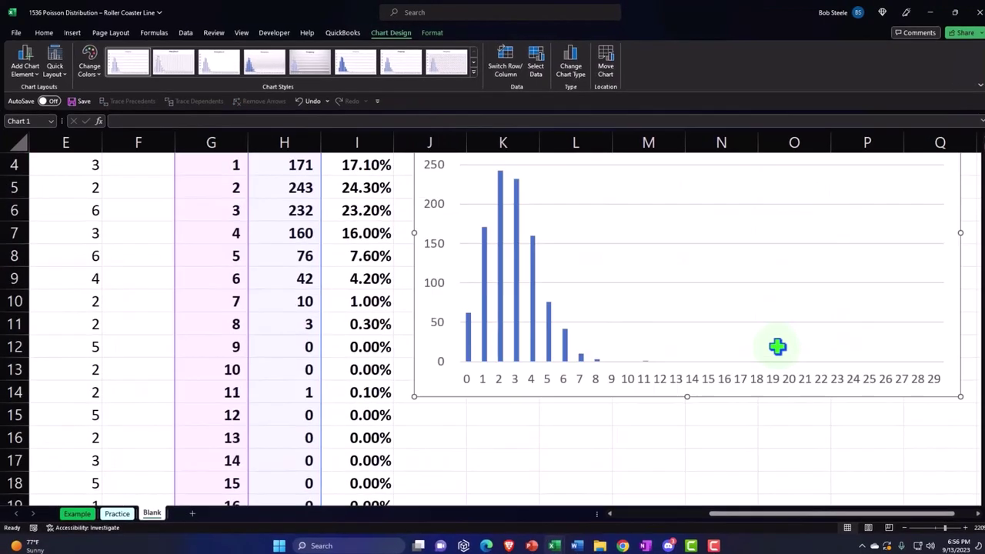
scroll(774, 331, up, 1)
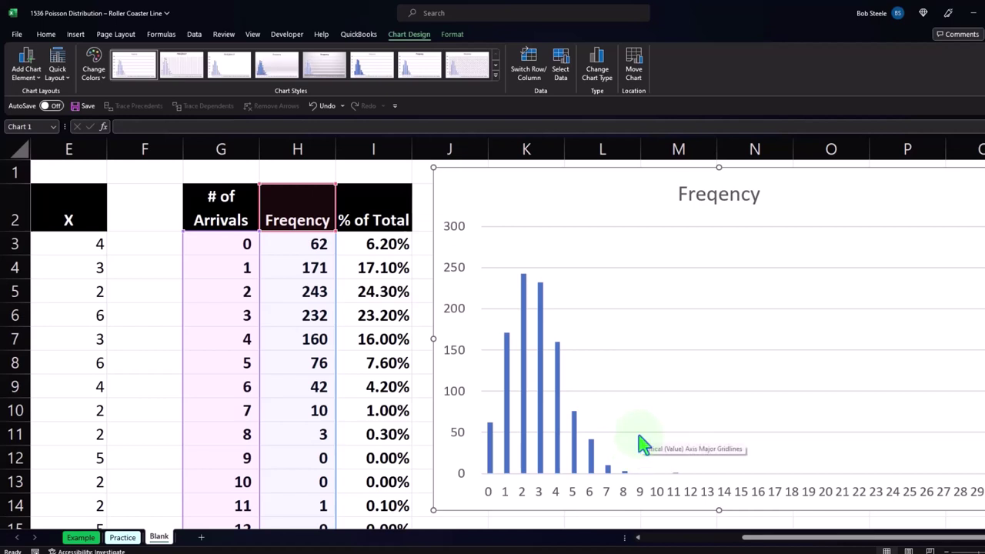
scroll(616, 451, down, 2)
click(616, 458)
scroll(601, 432, up, 2)
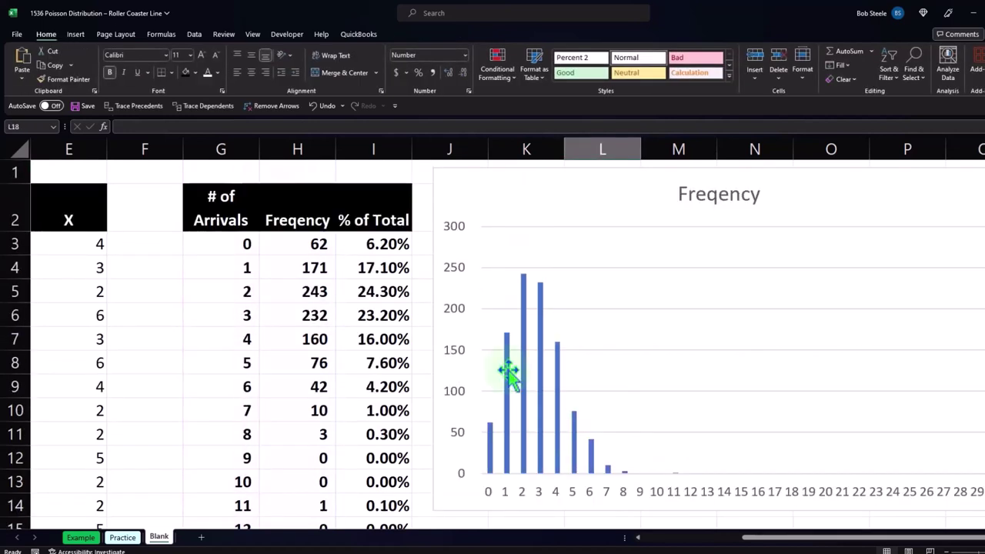
Step: Insert a 2-D column chart of the % of Total column from I2:I32 and place it directly below the frequency chart
click(379, 217)
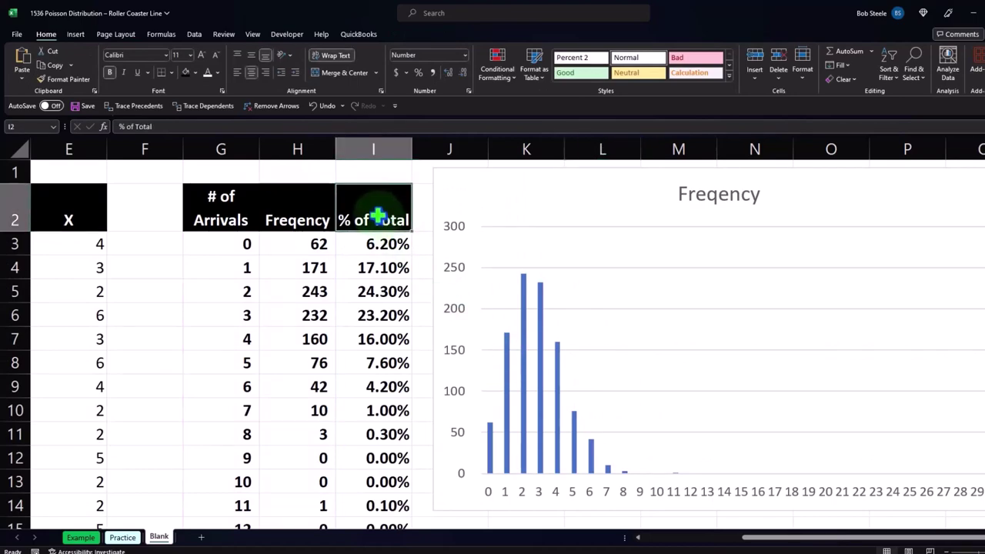
key(ctrl+shift+Down)
key(shift+Up)
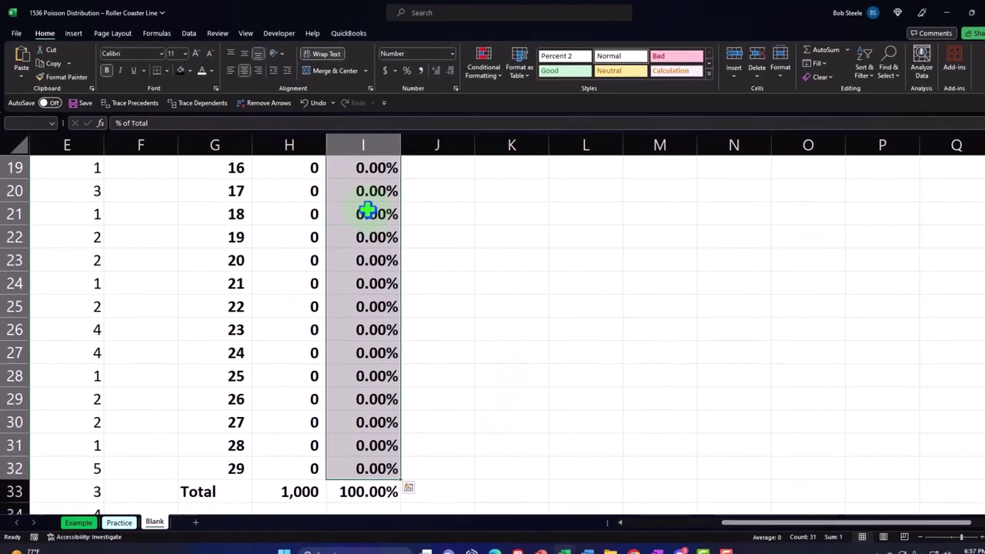
scroll(368, 211, up, 6)
click(72, 33)
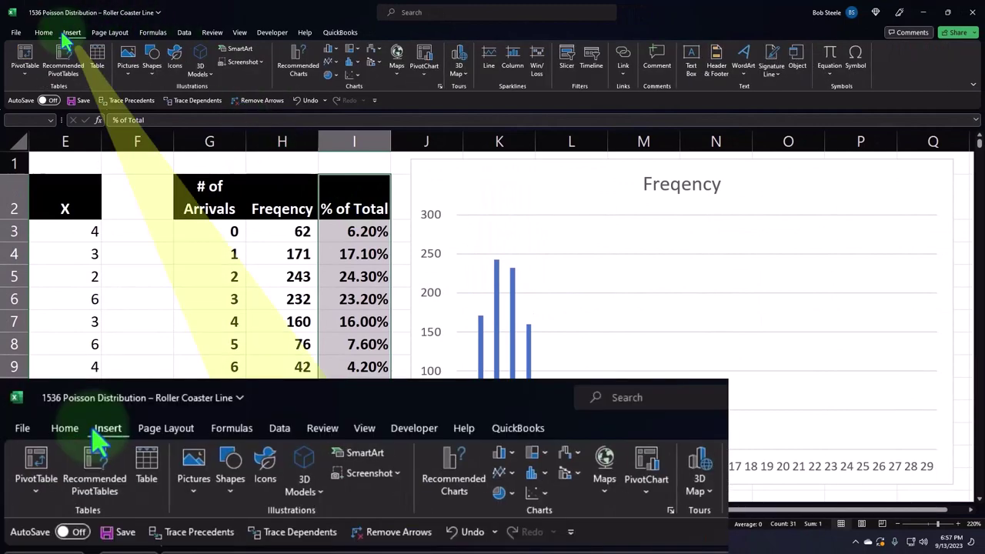
click(334, 56)
click(341, 93)
drag(448, 362, 439, 306)
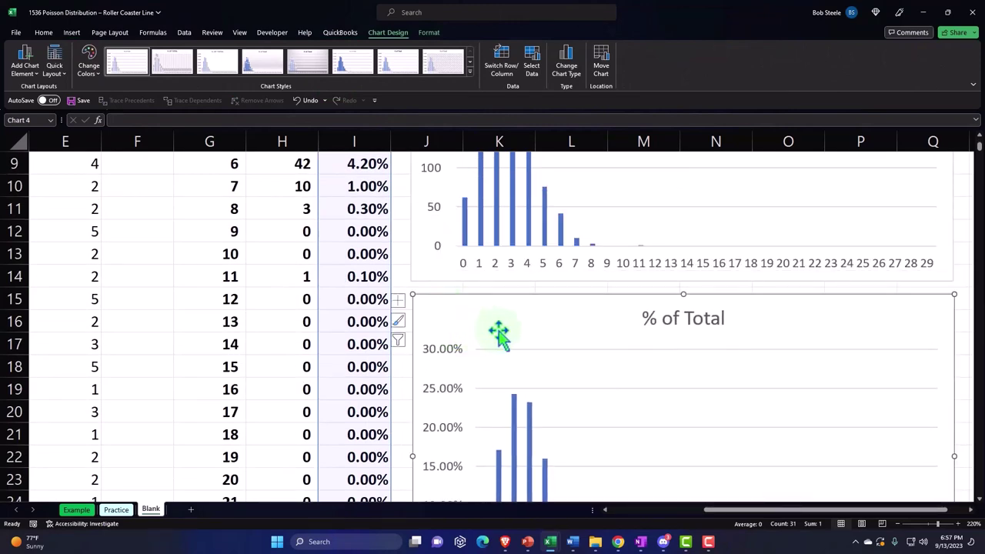
Step: Set the % of Total chart's horizontal axis labels to G3:G32 and compare its shape with the frequency chart
click(532, 61)
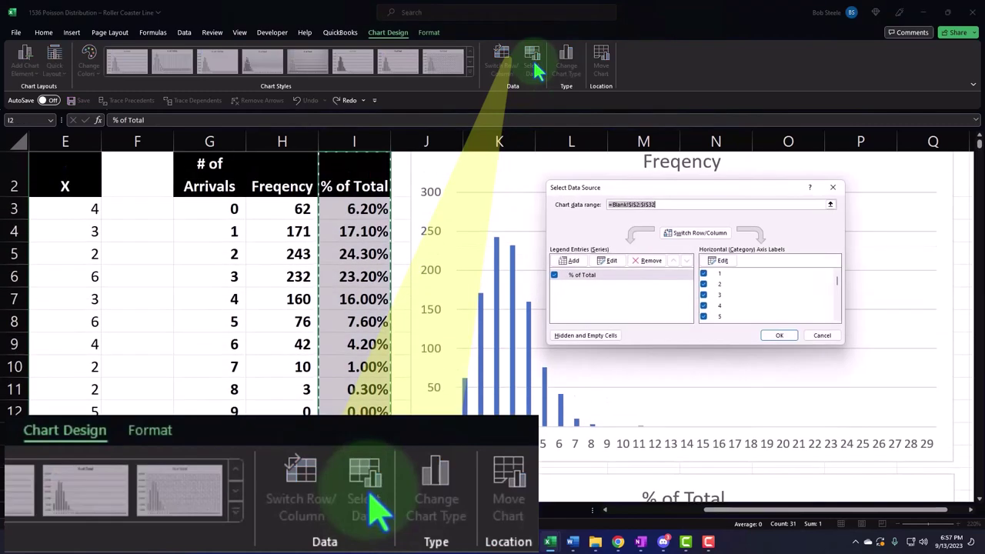
click(716, 261)
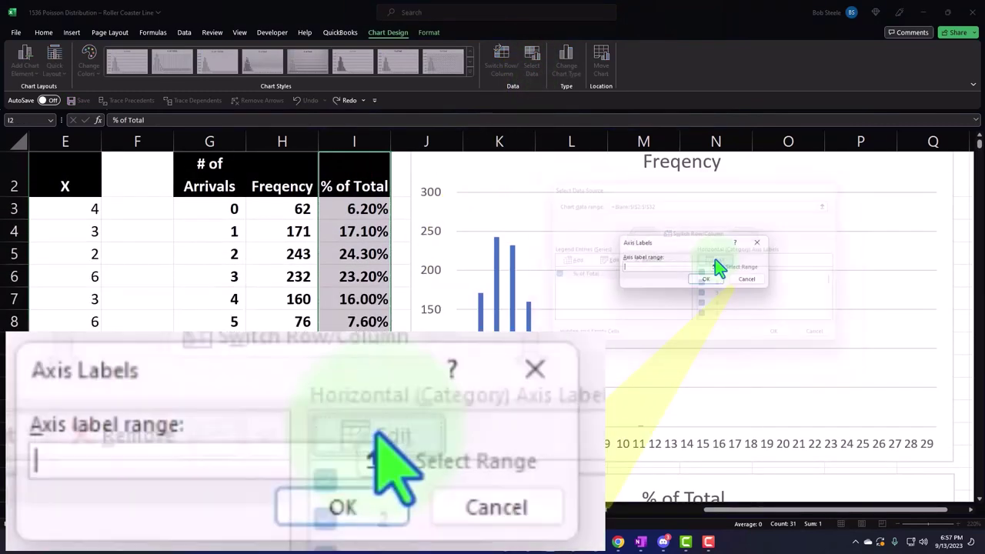
click(233, 210)
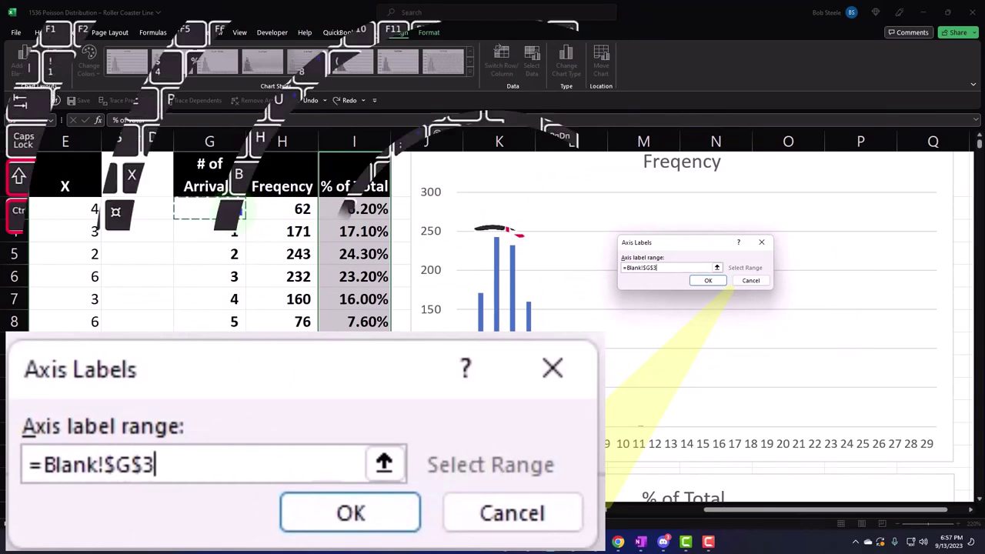
key(ctrl+shift+Down)
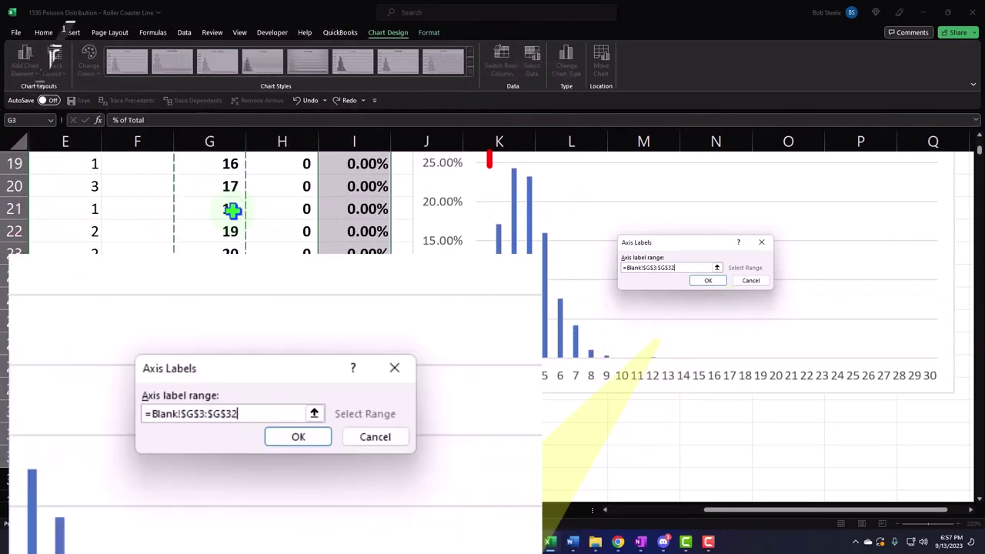
key(shift+Up)
key(Return)
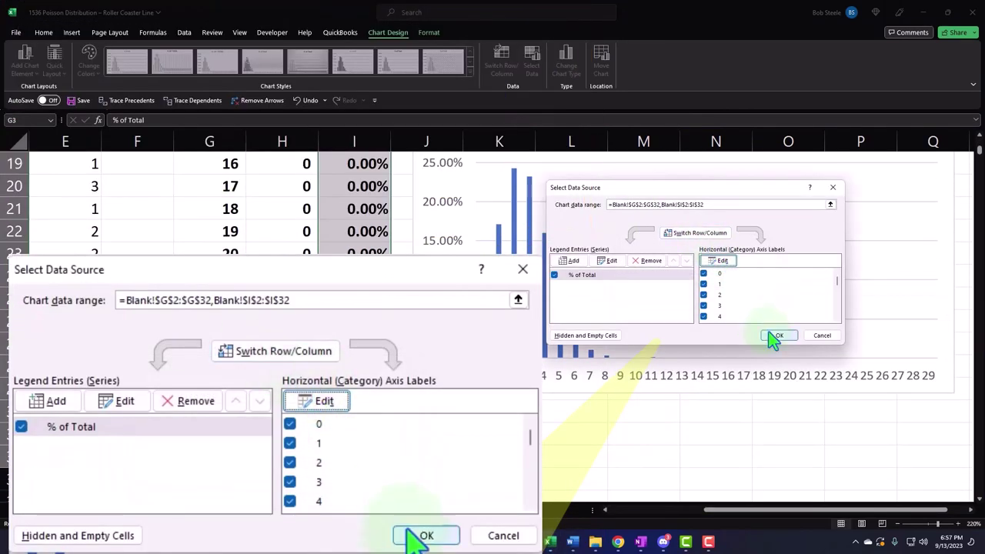
click(427, 536)
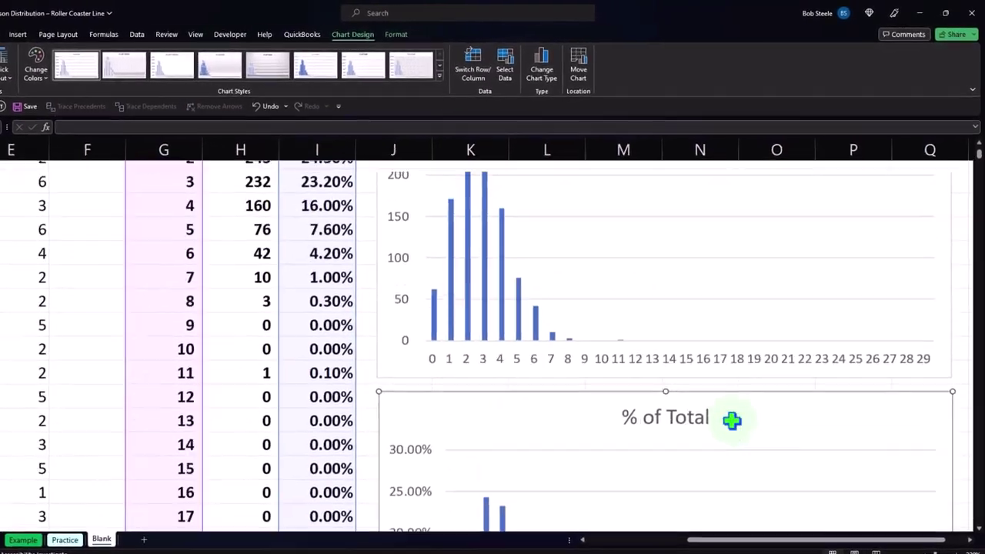
scroll(731, 419, down, 2)
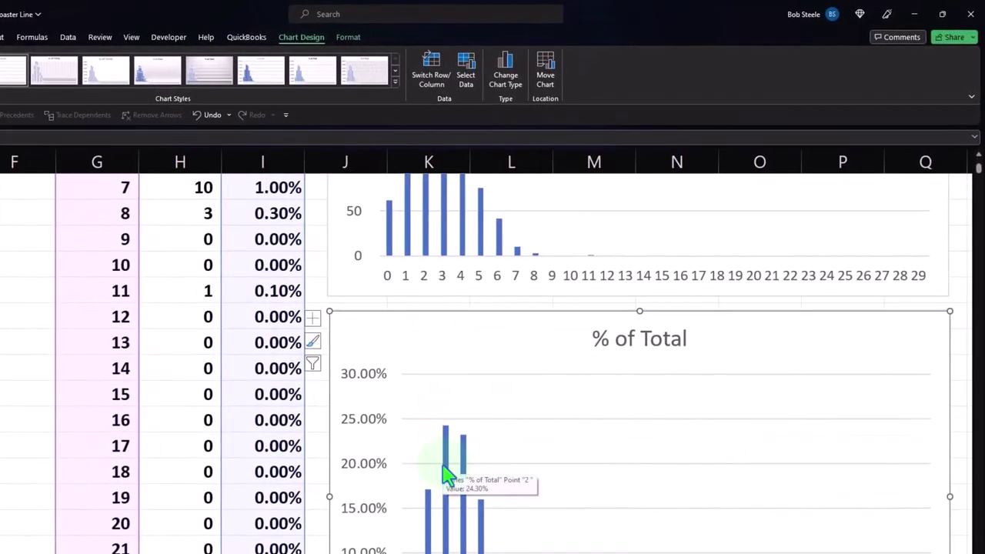
scroll(445, 475, up, 3)
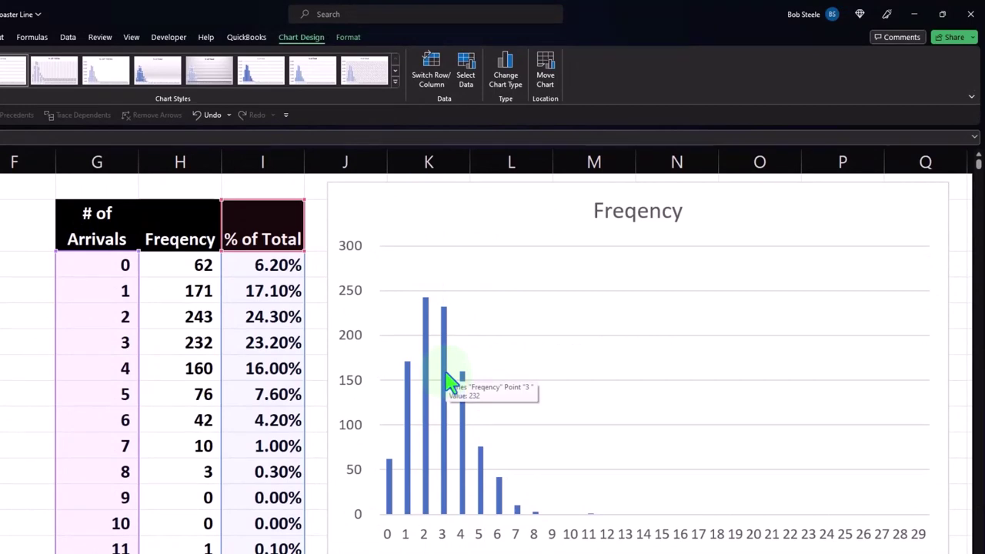
scroll(449, 379, down, 5)
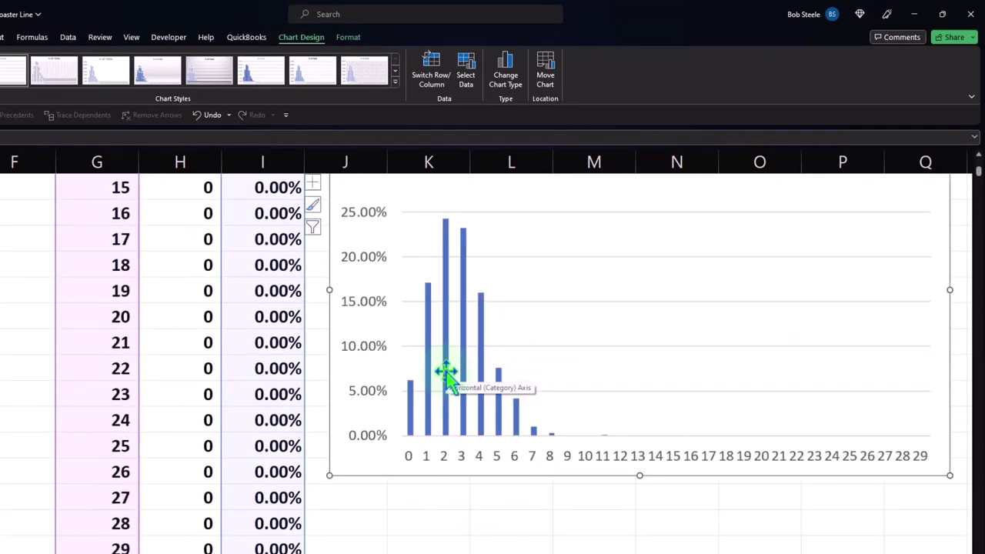
click(451, 525)
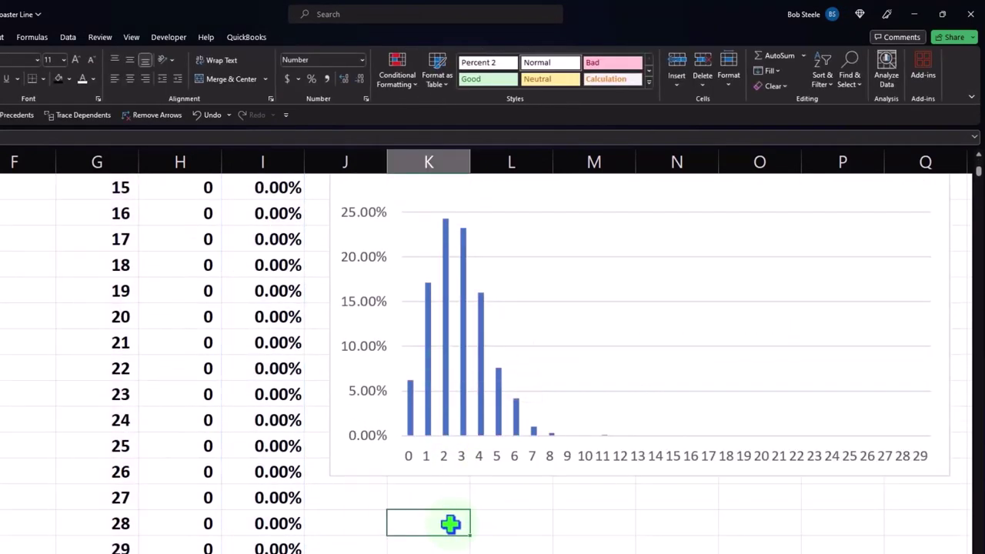
scroll(451, 524, up, 6)
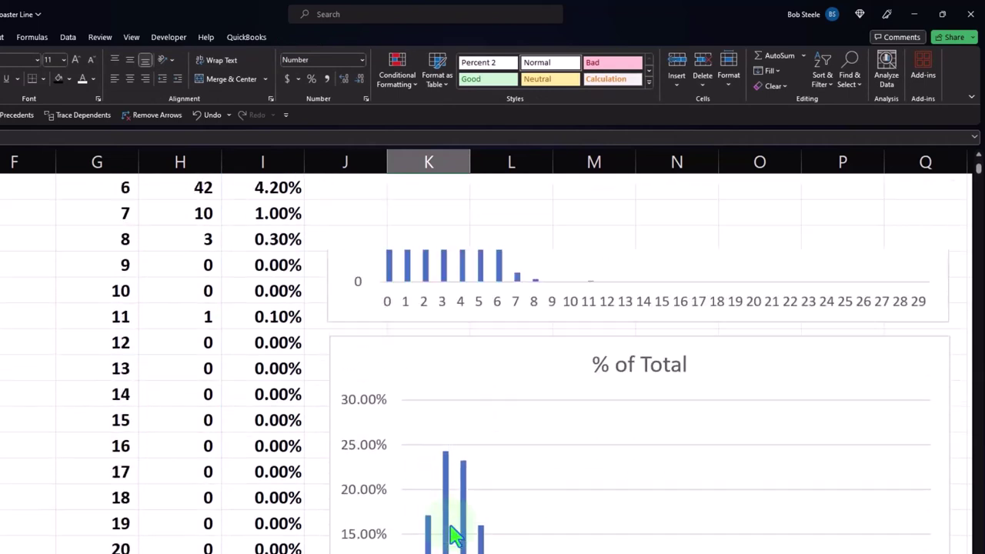
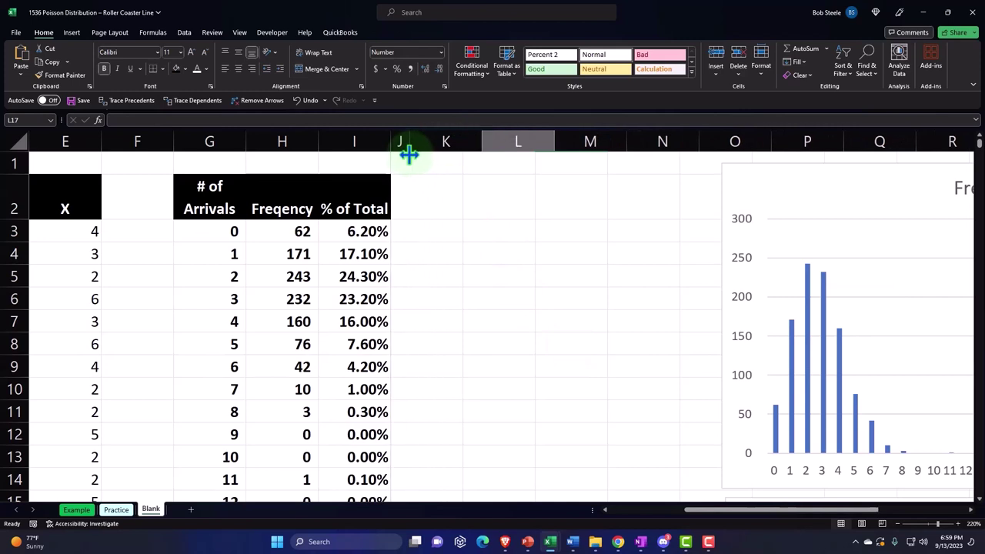
Step: Enter the label Mean in cell K3
click(440, 232)
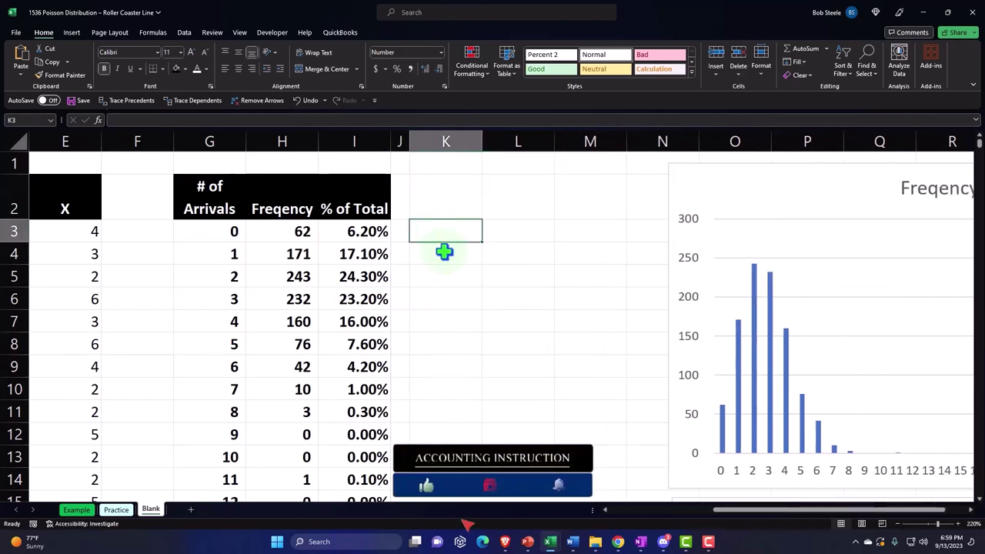
text(Mean)
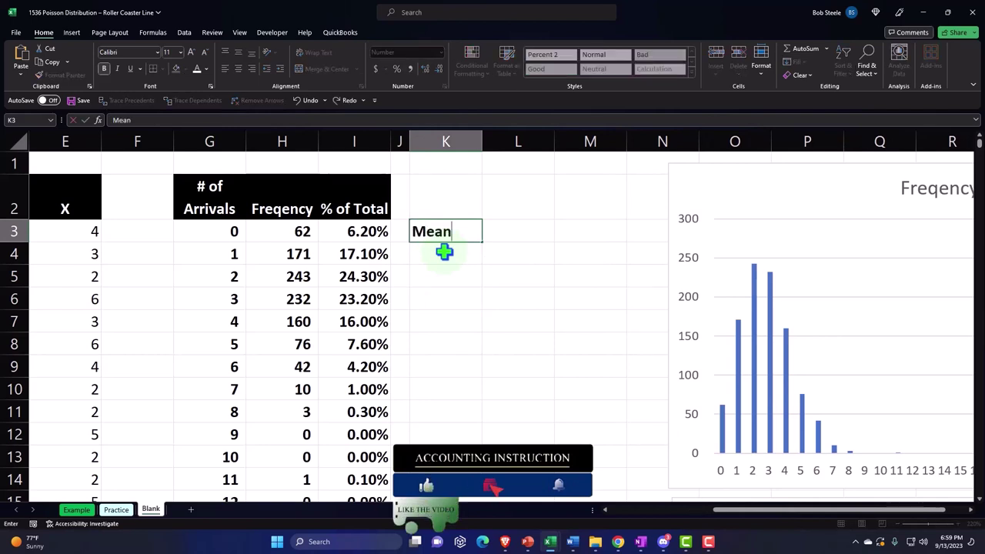
key(Tab)
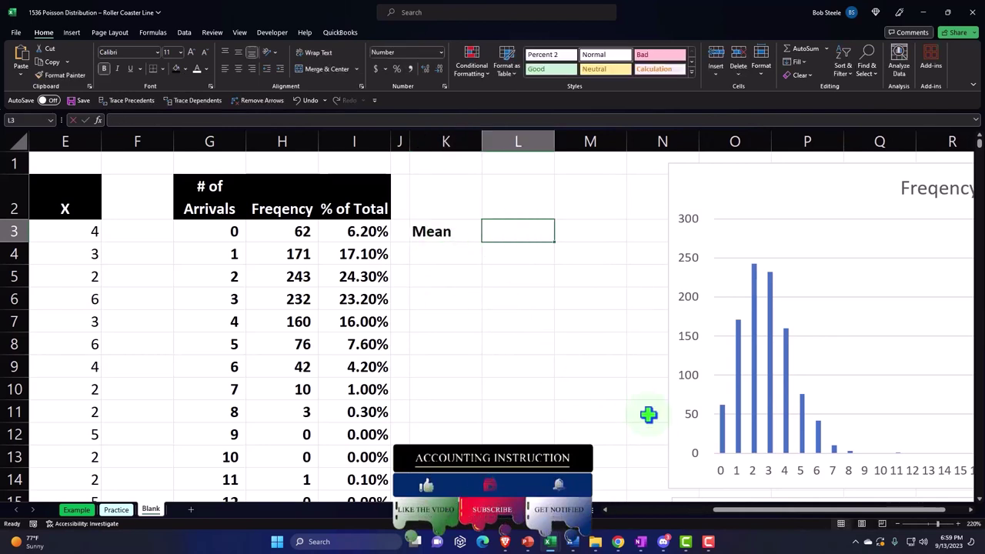
Step: Review the given mean in B6 alongside the generated X values in column E
drag(737, 510, 644, 511)
drag(653, 545, 615, 544)
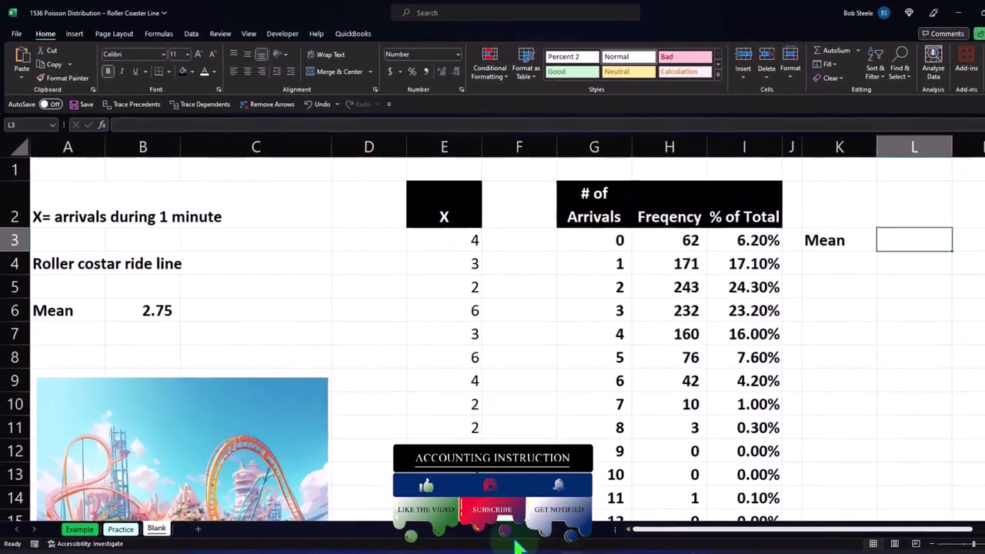
click(151, 309)
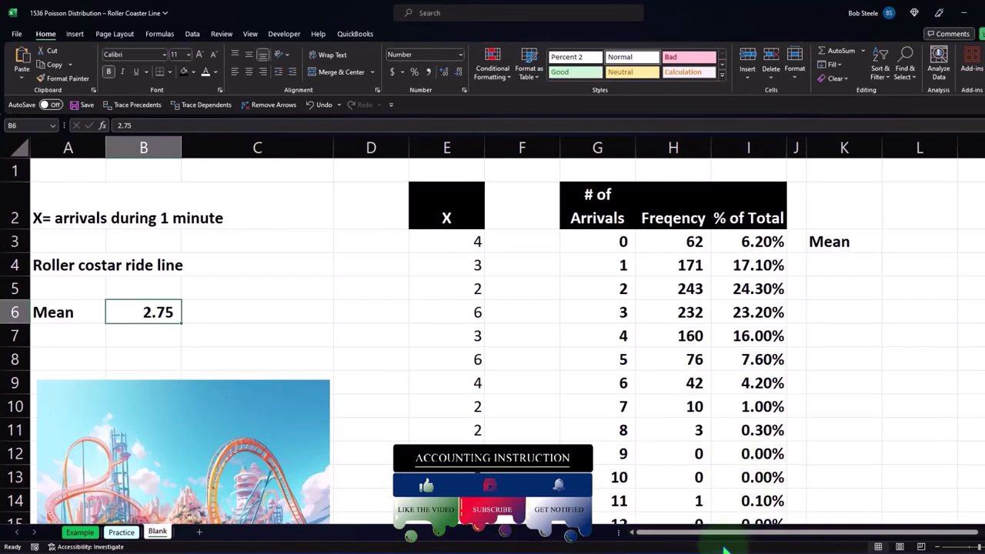
drag(719, 537, 788, 539)
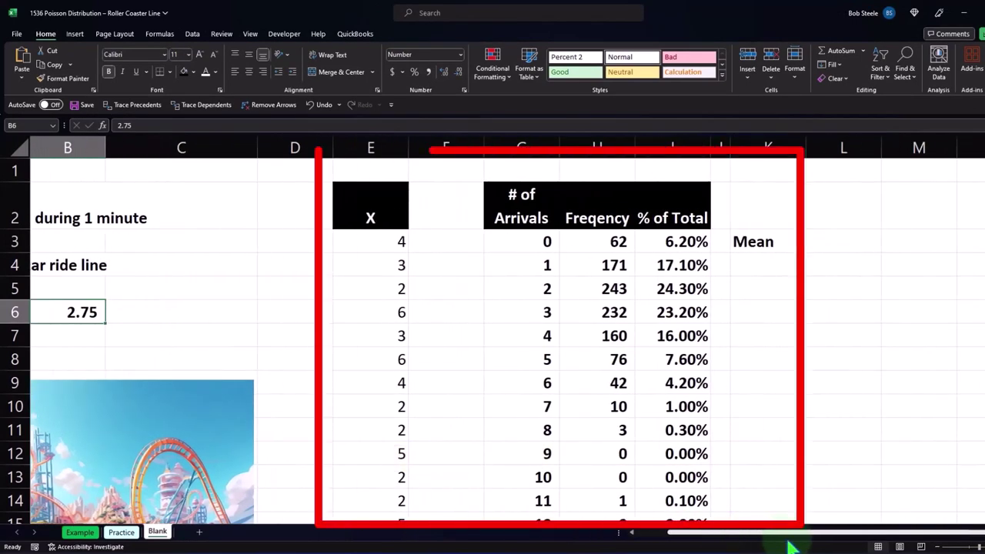
Step: Calculate the mean of the X values E3:E1002 in L3 with the AVERAGE function and show it with four decimals
click(842, 241)
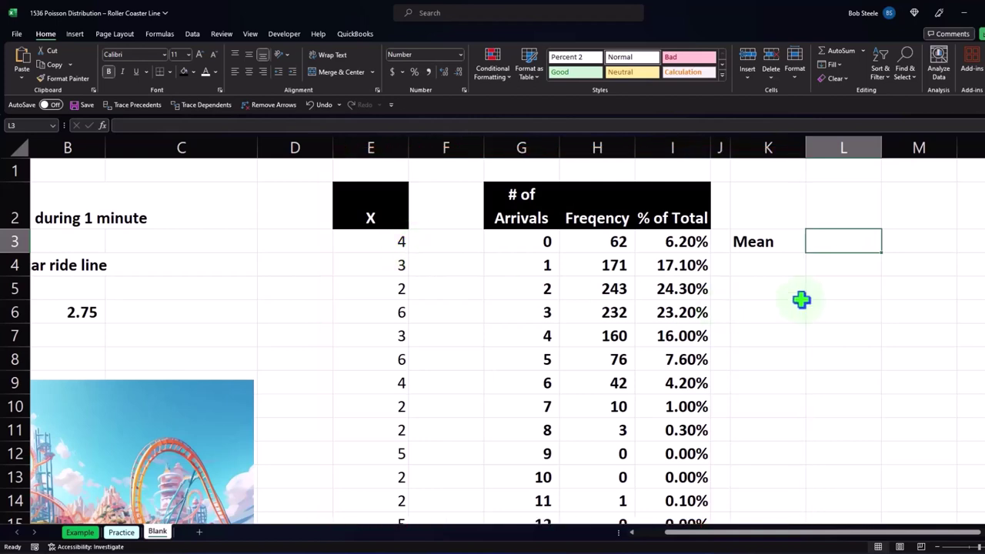
text(=)
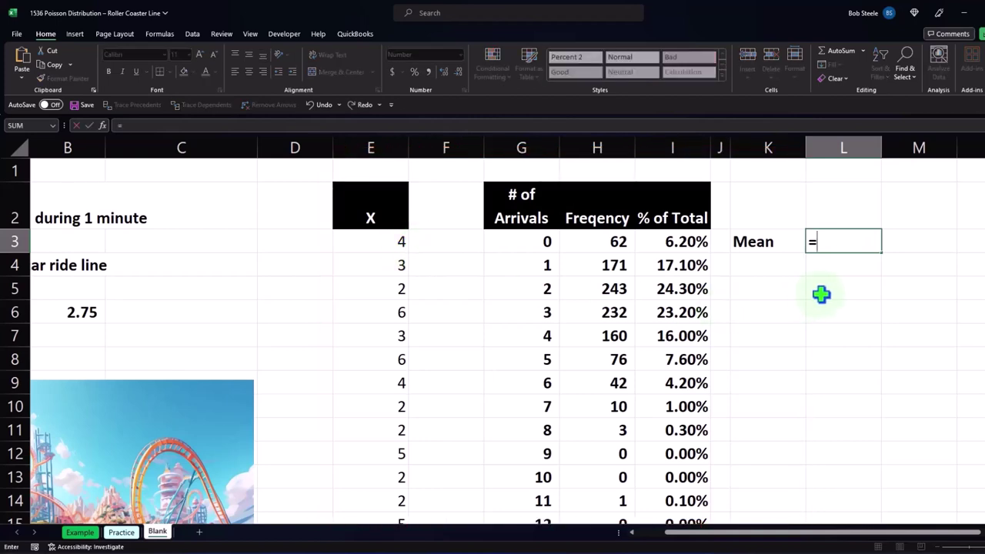
text(average)
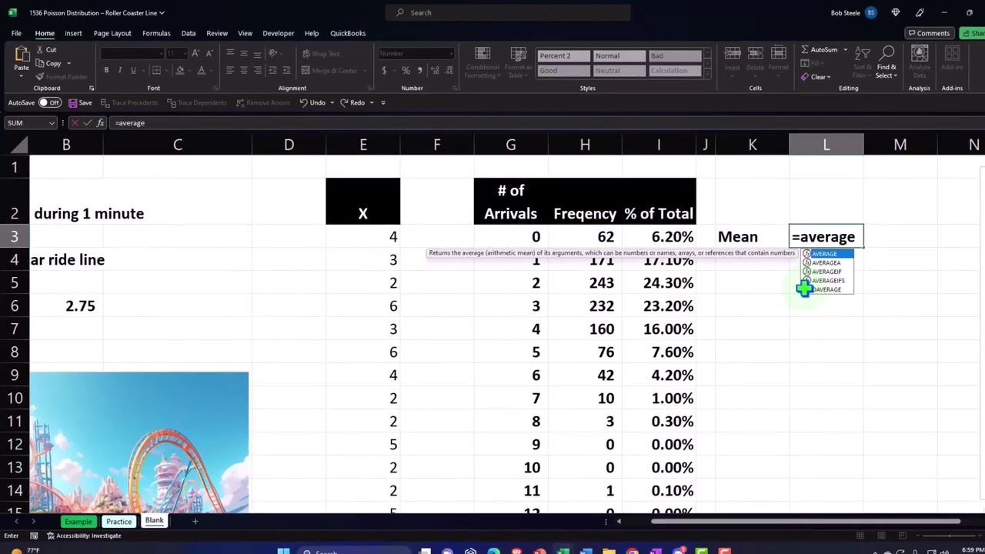
text(()
key(Left)
key(Left)
key(Left)
key(Left)
key(Left)
key(Left)
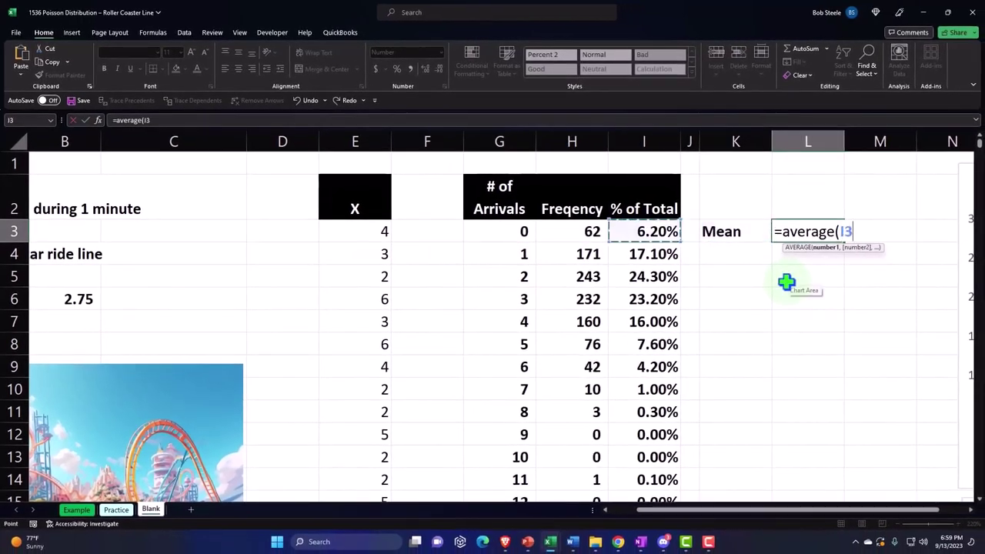
key(Left)
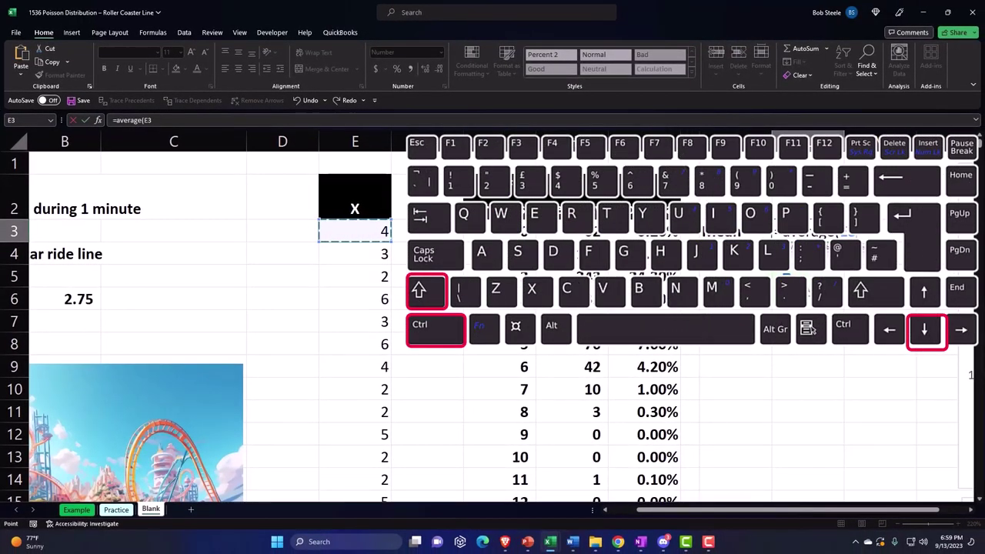
key(ctrl+shift+Down)
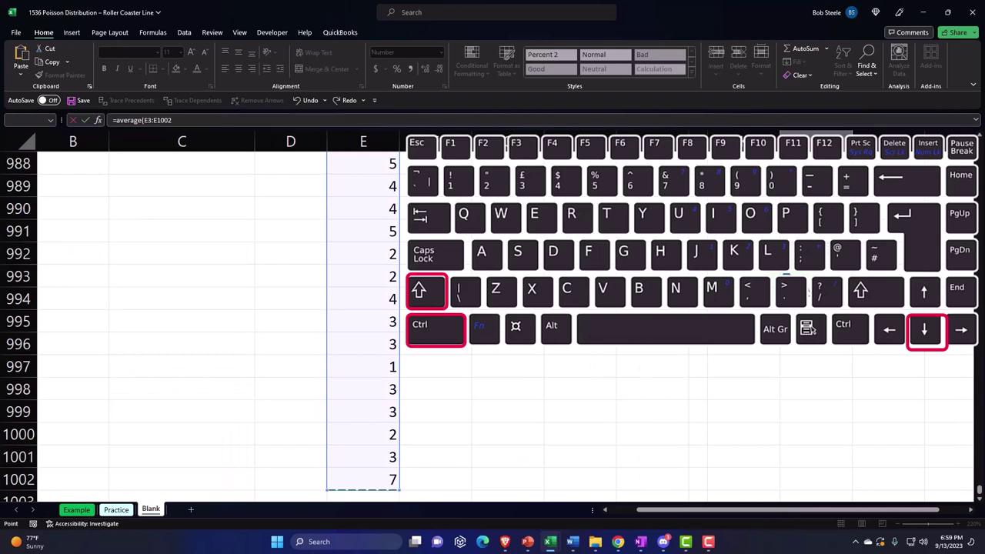
key(Return)
click(806, 232)
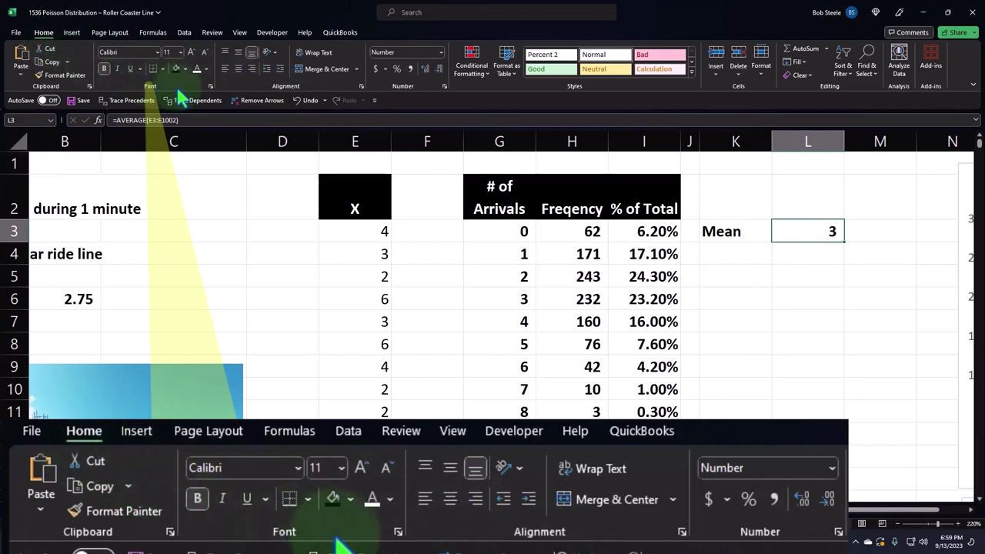
click(424, 67)
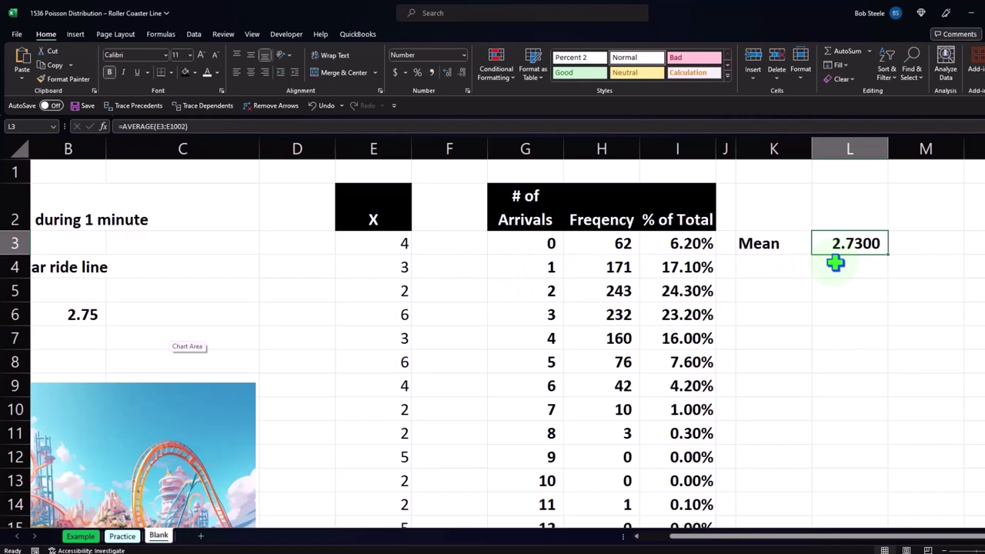
Step: Enter the label Variance in K4 below the Mean label
key(Down)
key(Left)
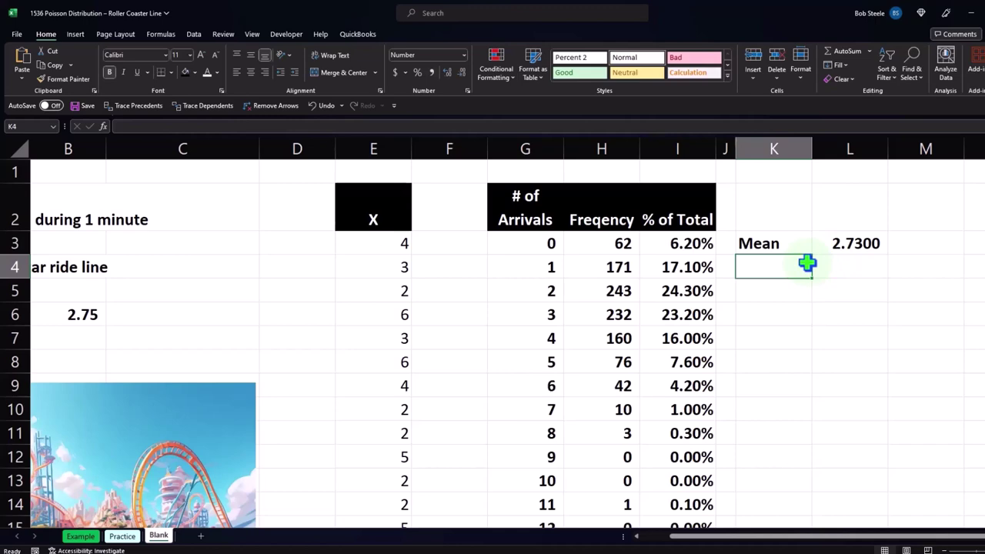
text(Va)
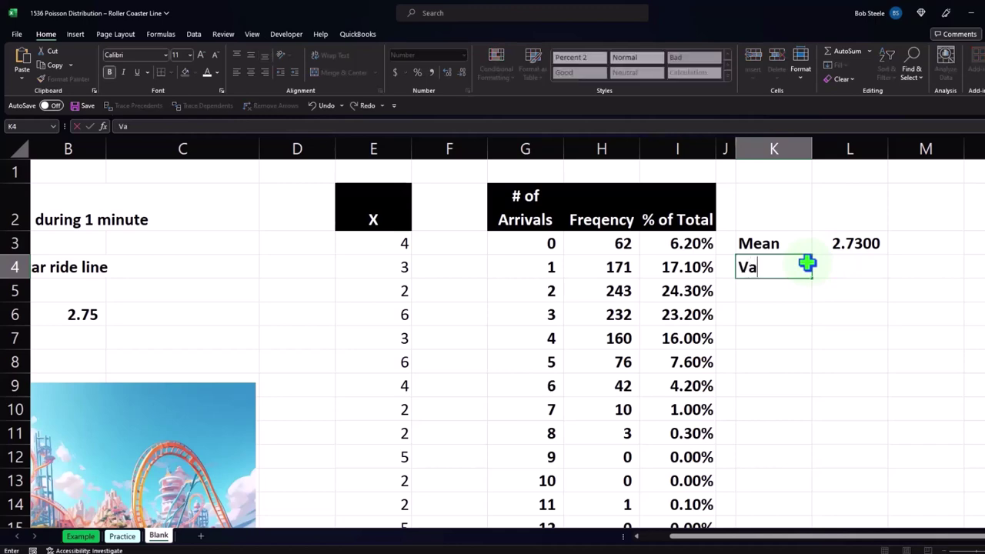
text(riance)
key(Tab)
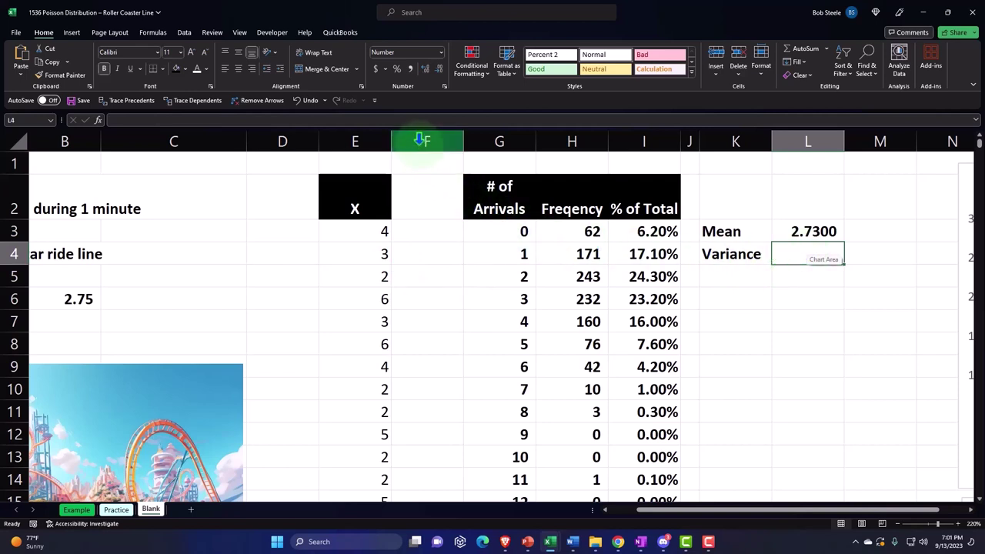
Step: Insert two new columns between the X column and the # of Arrivals column
drag(422, 140, 472, 142)
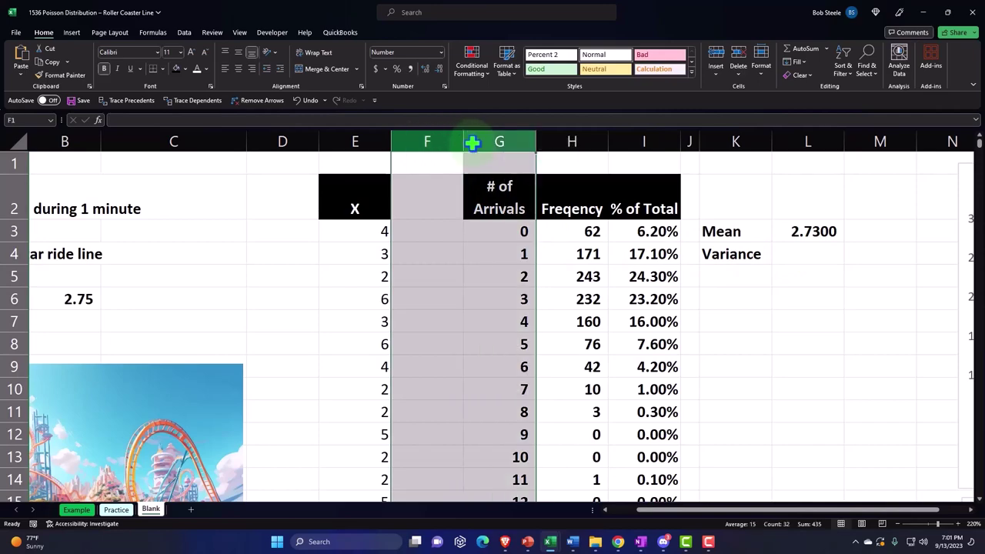
right_click(465, 230)
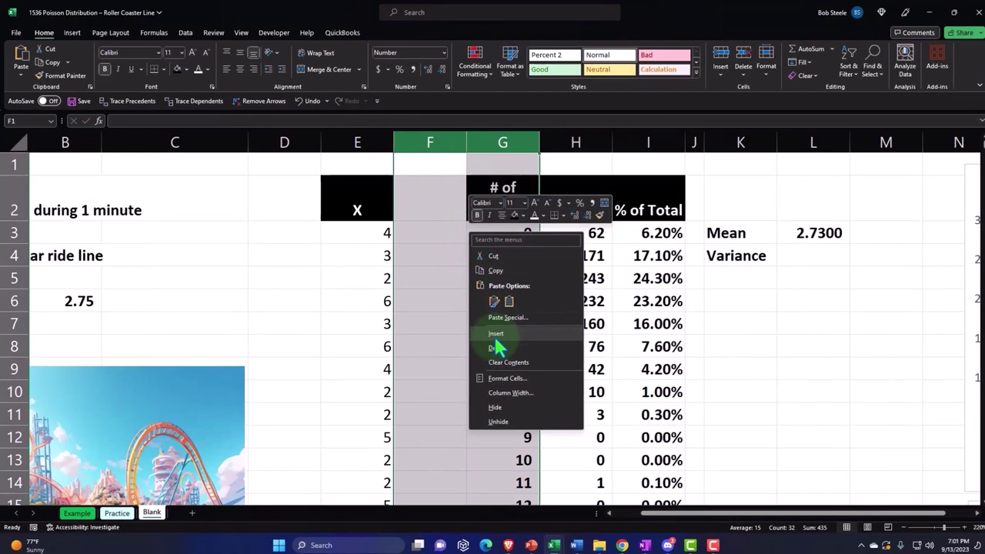
click(492, 332)
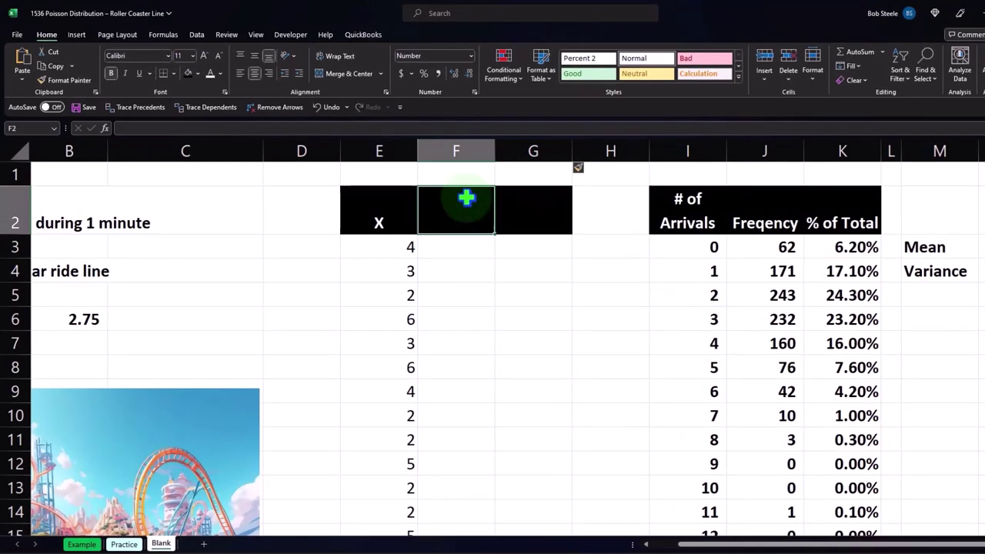
Step: Head the first new column in F2 with a formula linking to the Mean label in M3
text(=)
key(Down)
key(Right)
key(Right)
key(Right)
key(Right)
key(Right)
key(Right)
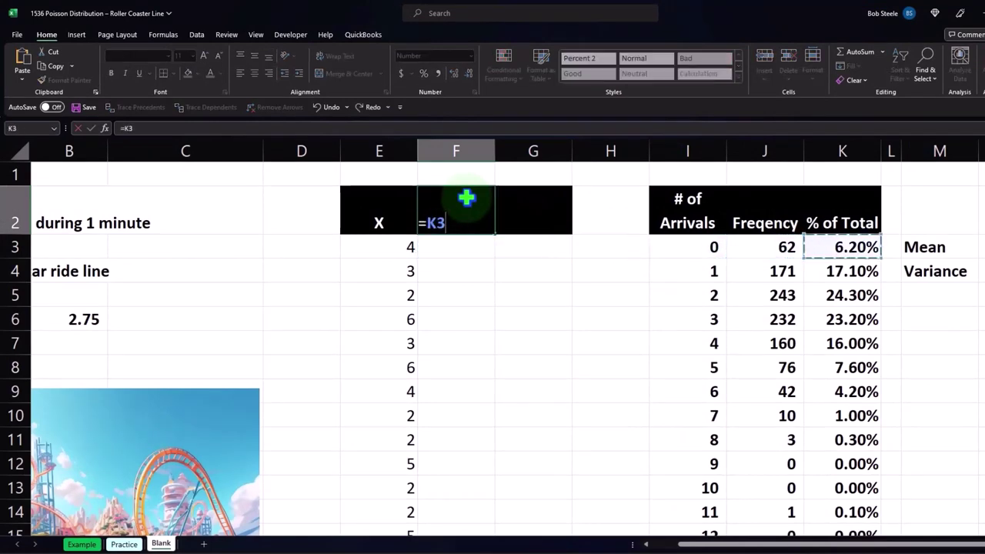
key(Right)
key(Return)
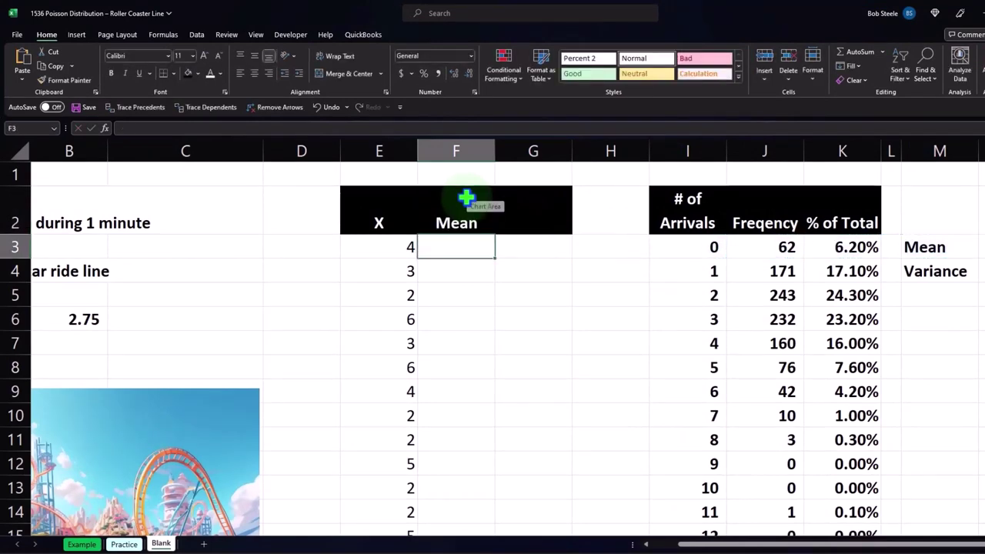
Step: Reference the calculated mean absolutely in F3 as =$N$3 and fill it down beside all the X values
text(=)
key(Right)
key(Right)
key(Right)
key(Right)
key(Right)
key(Right)
key(Right)
key(Right)
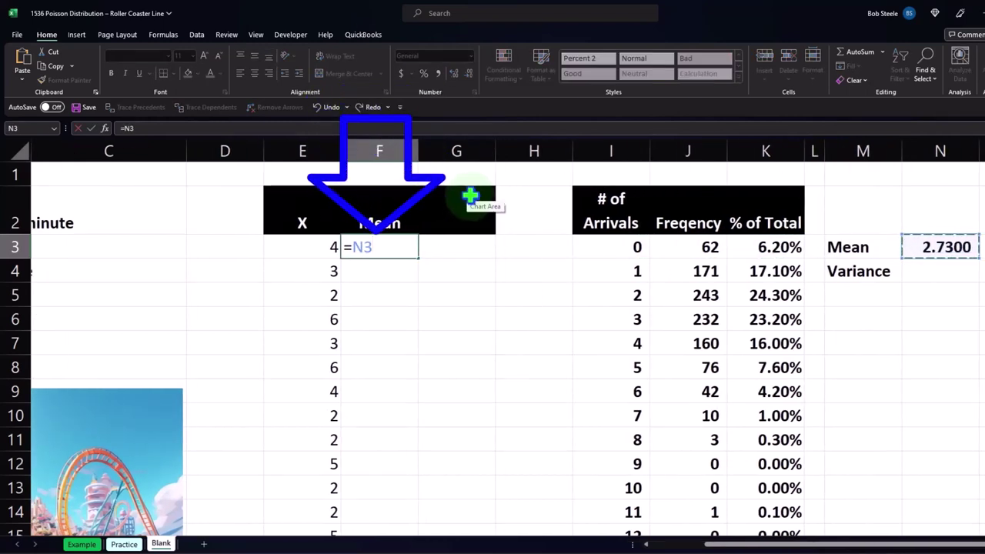
key(F4)
key(Return)
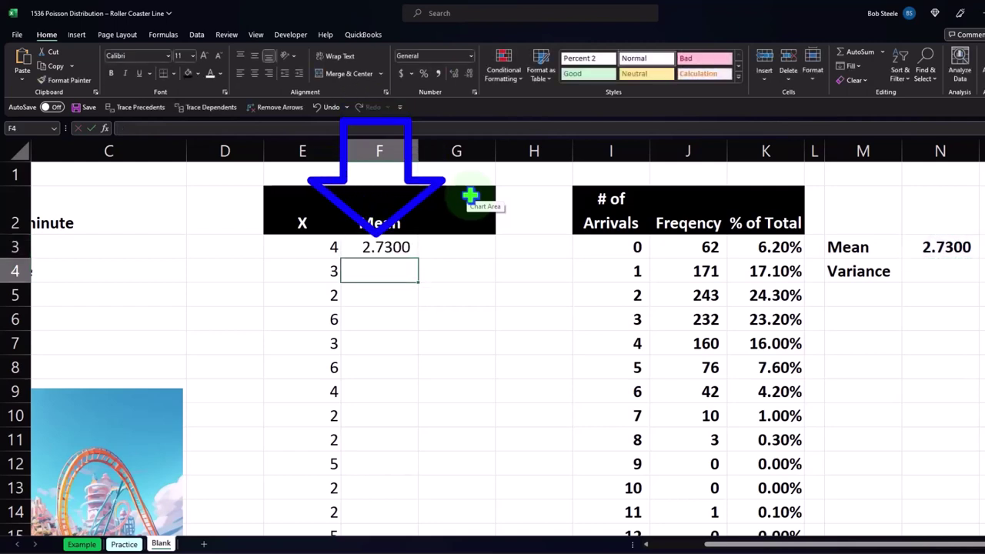
click(394, 249)
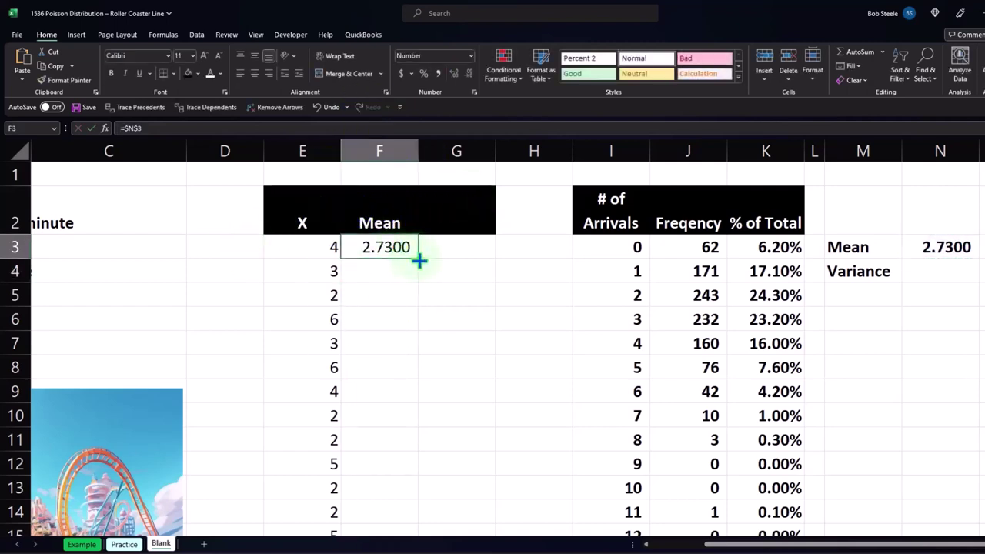
double_click(420, 262)
Step: Enter the column heading Difference in cell G2
click(444, 254)
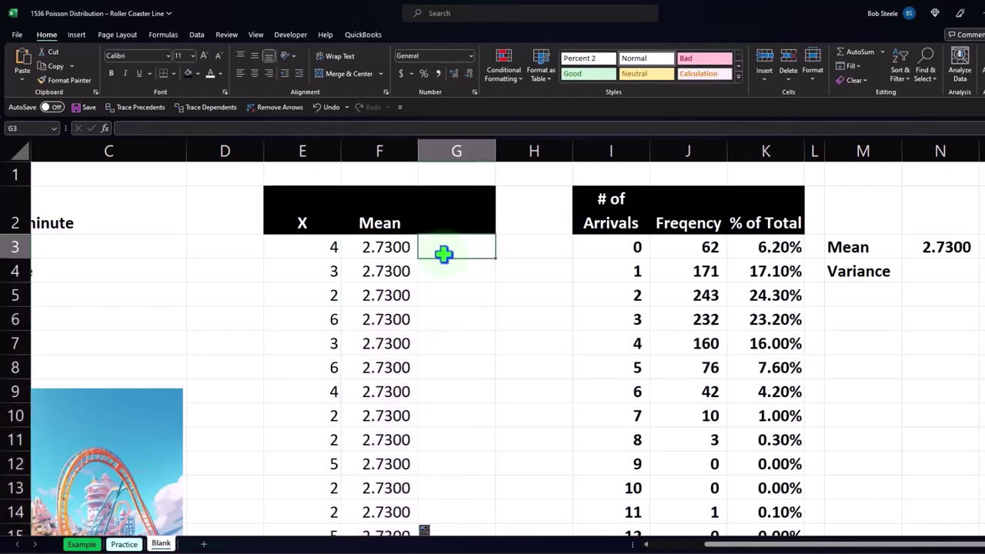
key(Up)
text(Di)
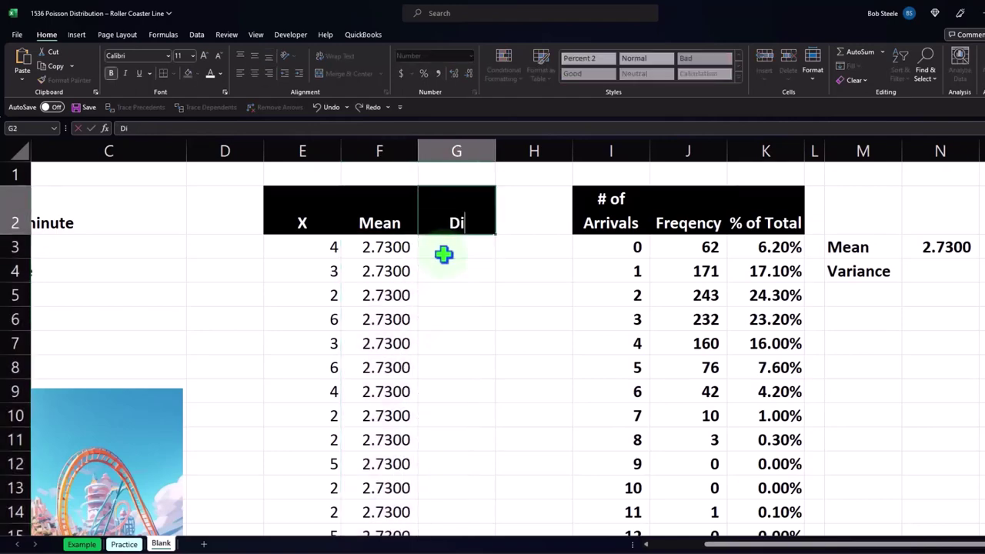
text(fferecne)
key(BackSpace)
key(BackSpace)
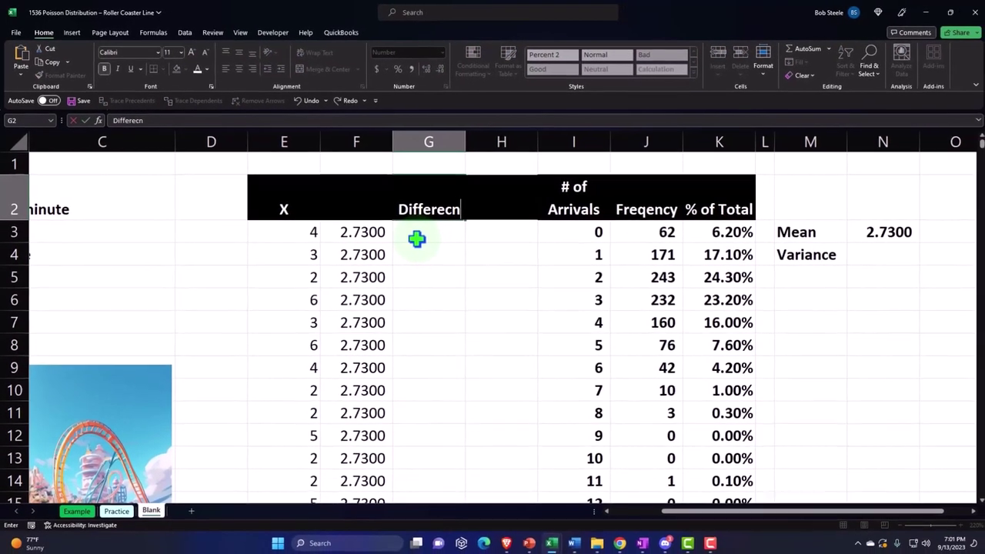
key(BackSpace)
text(nce)
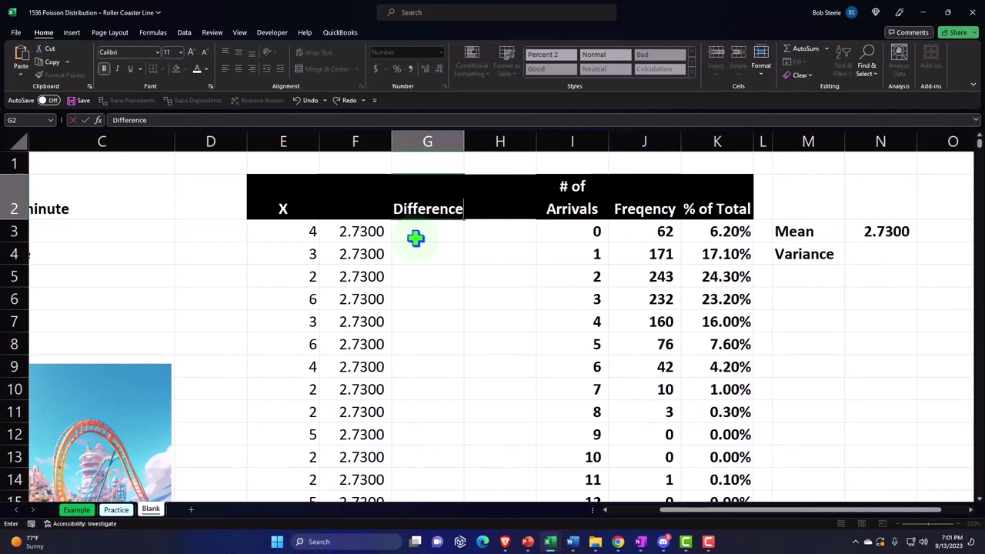
key(Return)
Step: Calculate X minus the mean in G3 with =E3-F3 and fill the formula down the Difference column
text(=)
key(Left)
key(Left)
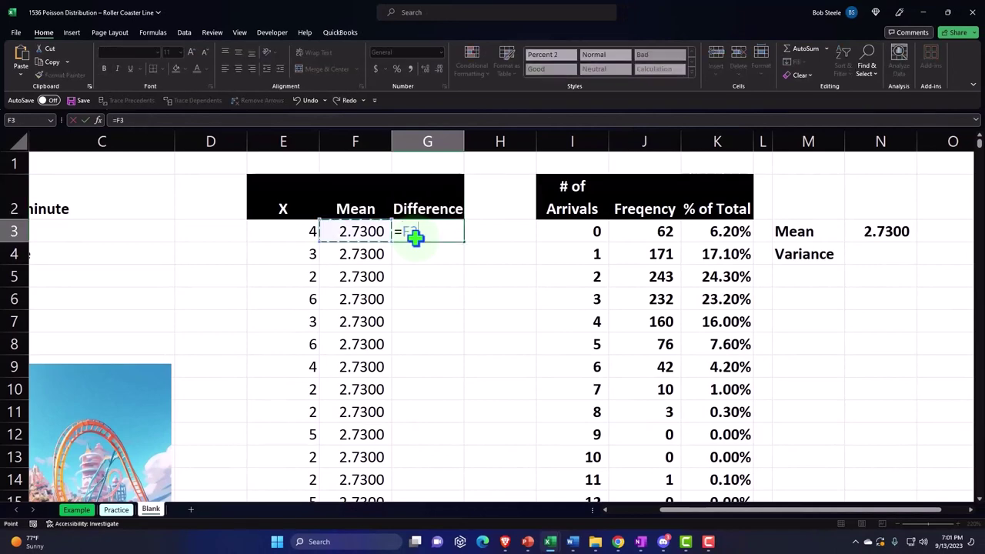
text(-)
key(Left)
key(Return)
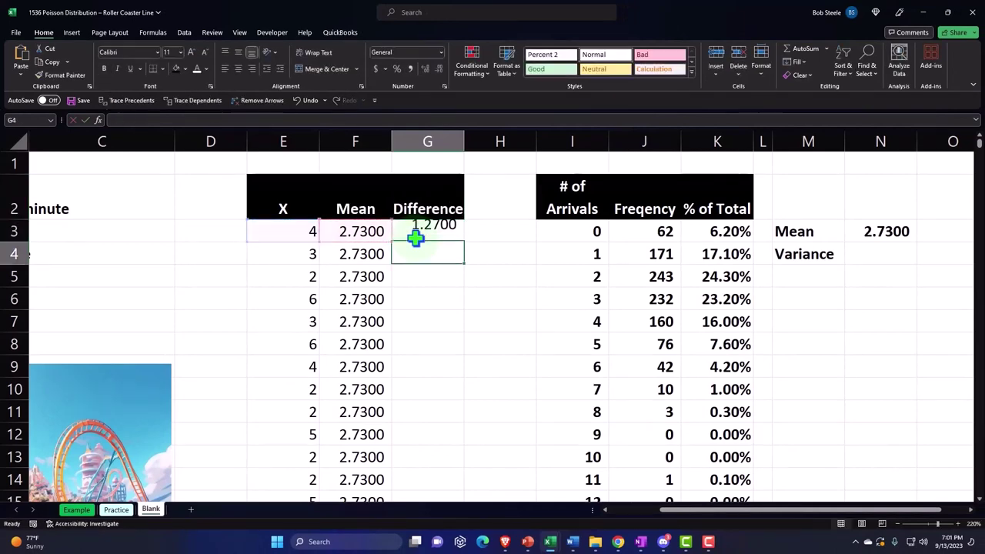
click(435, 234)
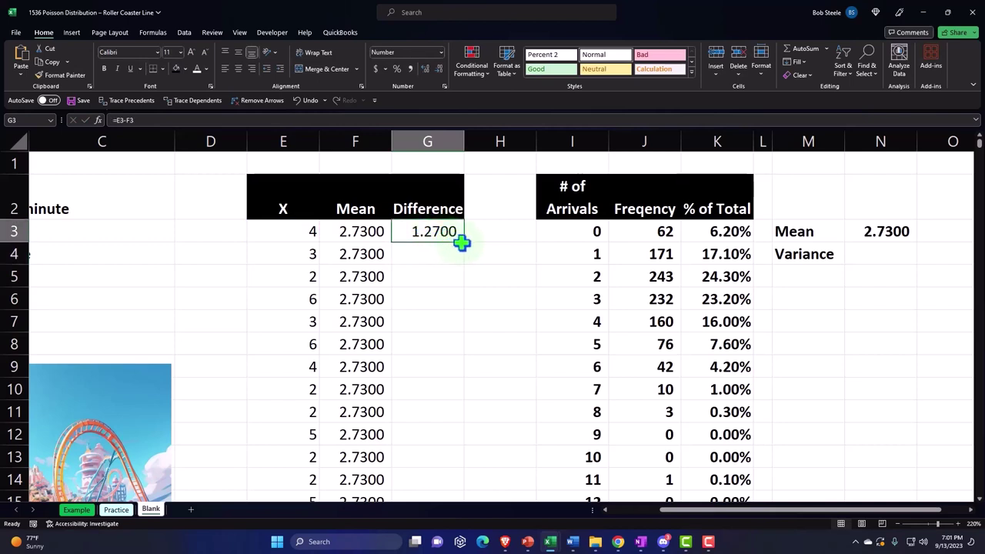
click(465, 242)
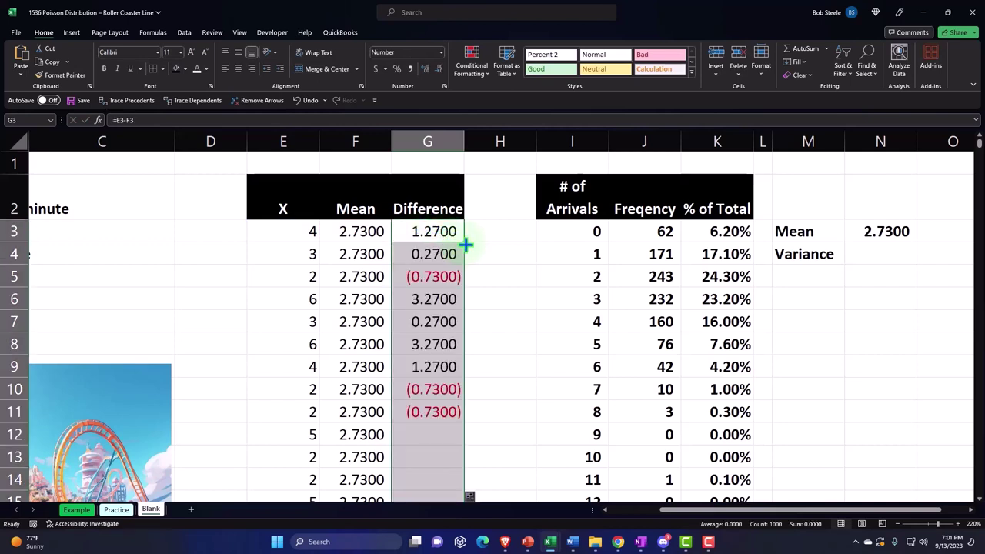
Step: Enter the row label Total in E1003, directly below the last X value
scroll(365, 325, down, 20)
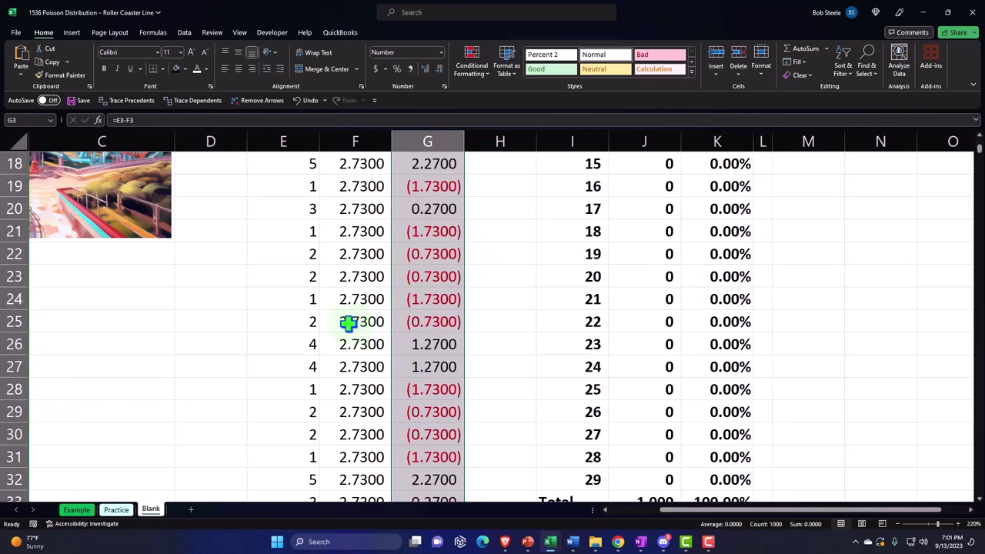
scroll(349, 324, down, 20)
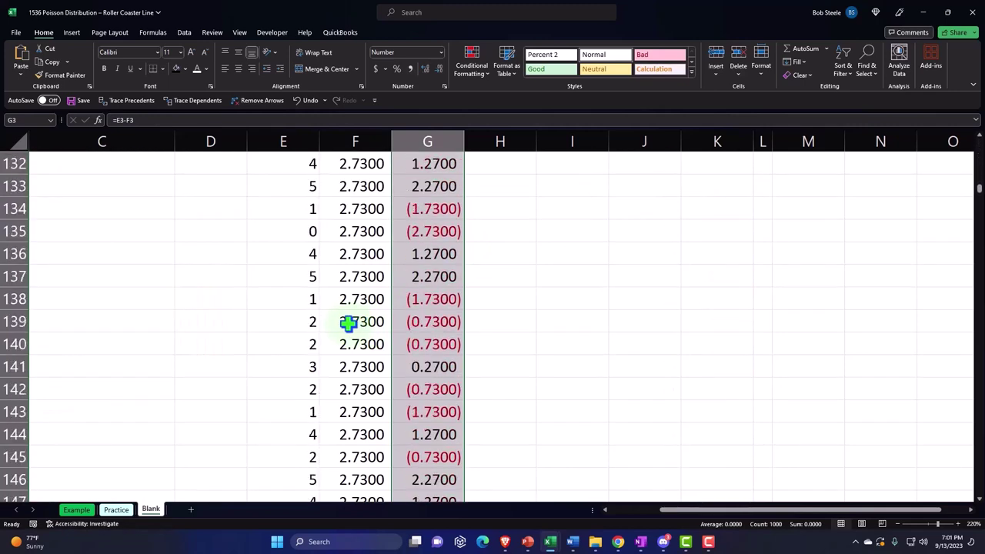
scroll(349, 324, down, 20)
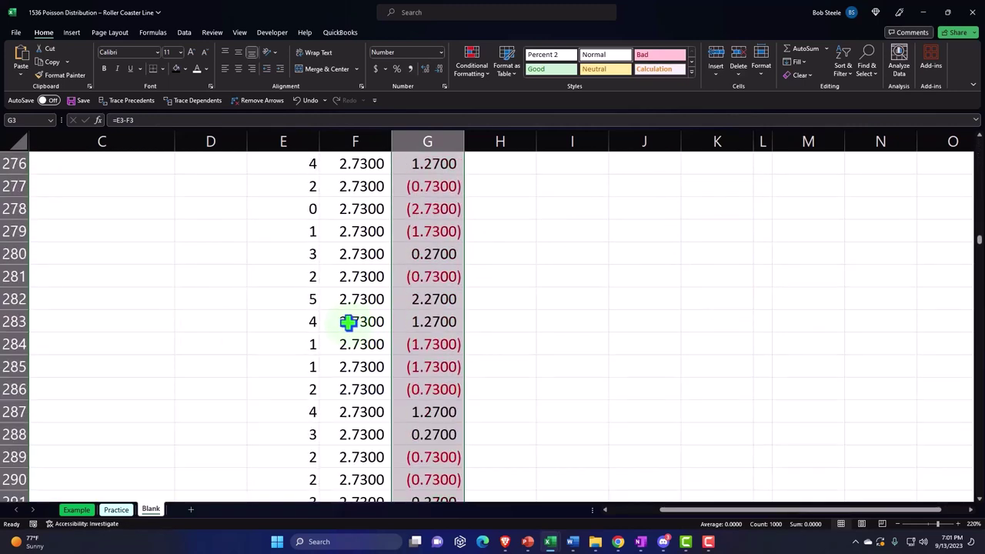
click(362, 344)
key(Down)
key(Down)
key(Down)
key(Down)
key(Down)
key(Down)
key(Down)
key(Down)
key(Down)
key(Down)
key(Down)
key(Down)
key(Down)
key(Down)
key(Down)
key(Down)
key(Down)
key(Down)
key(Down)
key(Down)
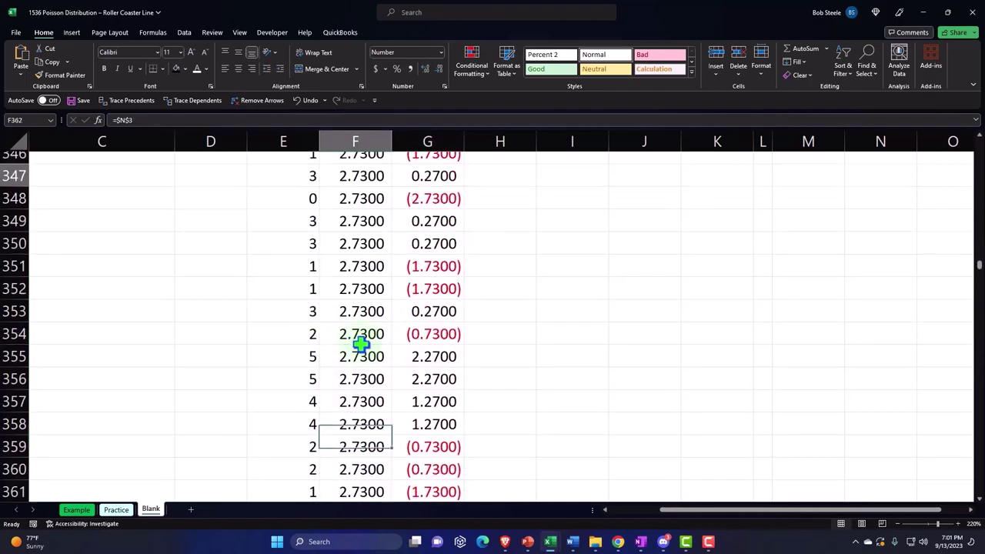
key(Down)
key(Down)
key(Down)
key(Down)
key(Down)
key(Down)
key(Down)
key(Down)
key(Down)
key(Down)
key(Down)
key(Down)
key(Down)
key(Down)
key(Down)
key(Down)
key(Down)
key(Down)
key(Down)
key(Down)
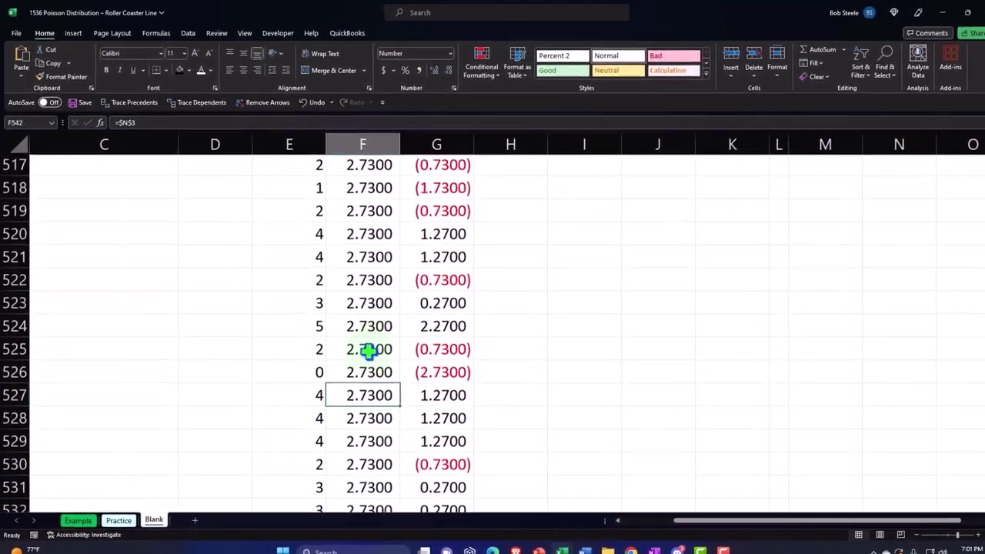
key(ctrl+shift+Down)
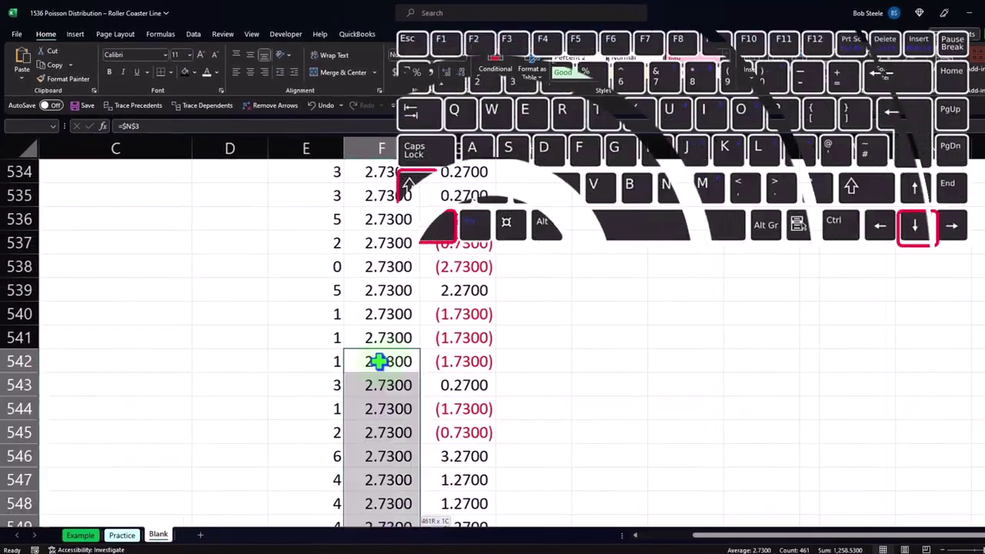
click(311, 457)
scroll(304, 456, down, 2)
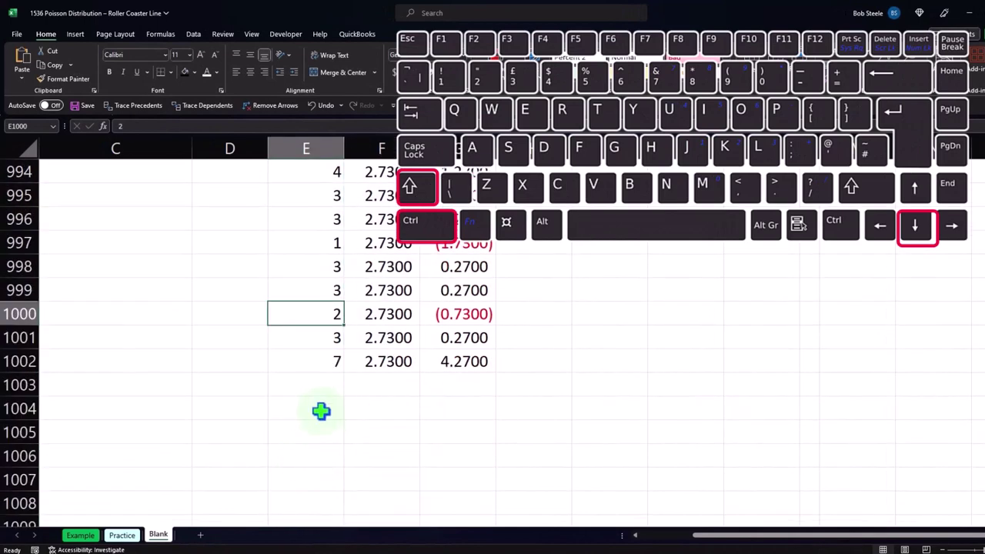
click(304, 384)
text(Total)
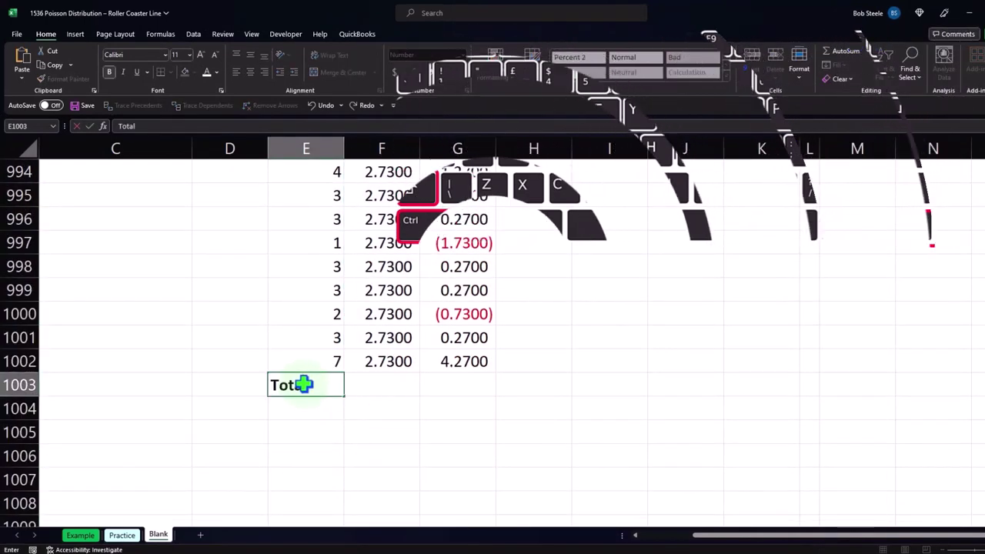
key(Tab)
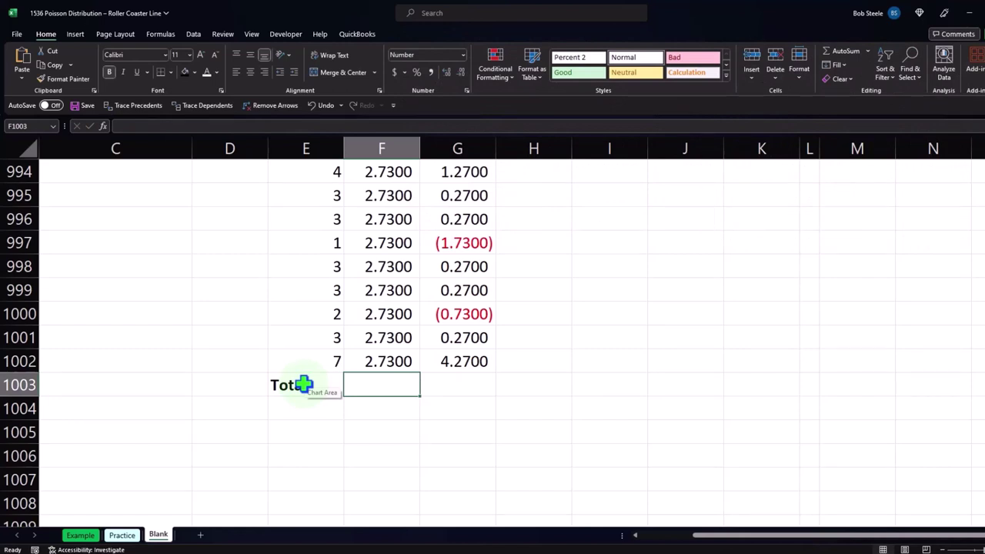
Step: Count the values of the Mean column in F1003 with the COUNT function over F3:F1002
text(=count)
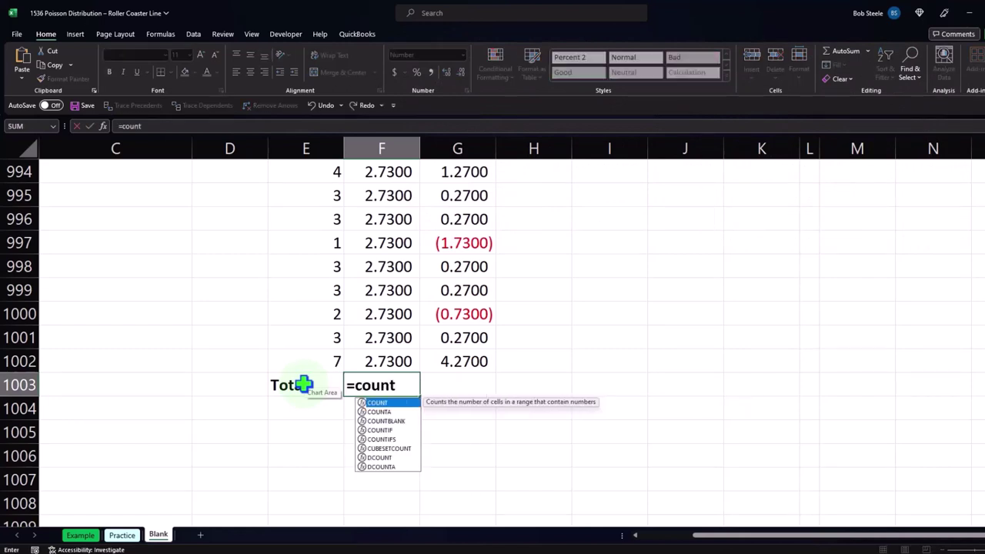
text(()
key(Up)
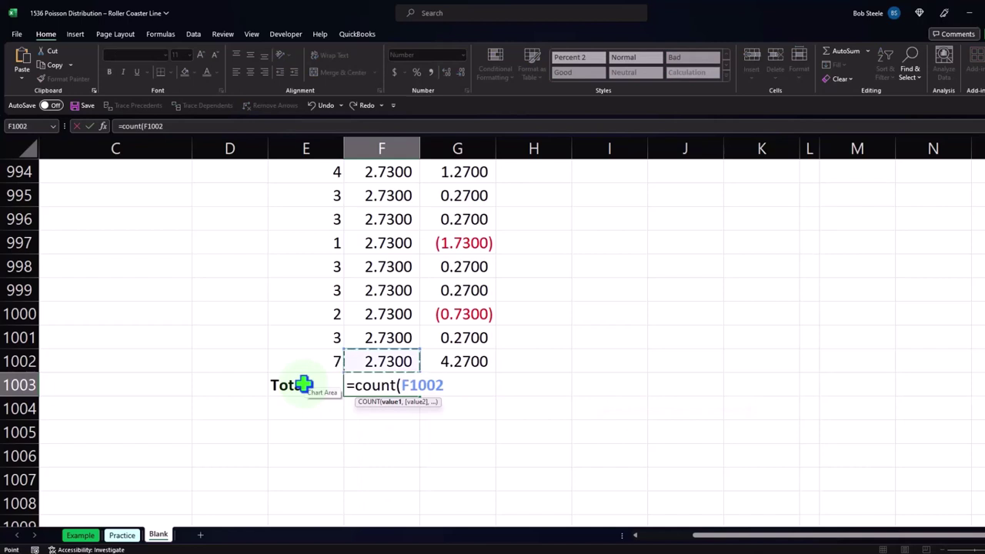
key(ctrl+shift+Up)
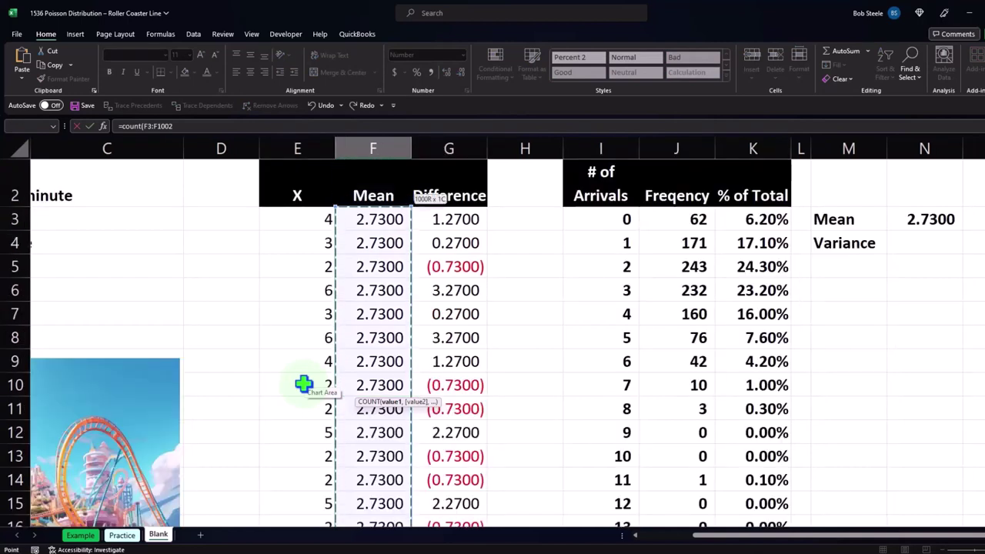
key(Return)
Step: Total the Difference column in G1003 with =SUM(G3:G1002)
key(Right)
key(Right)
key(Up)
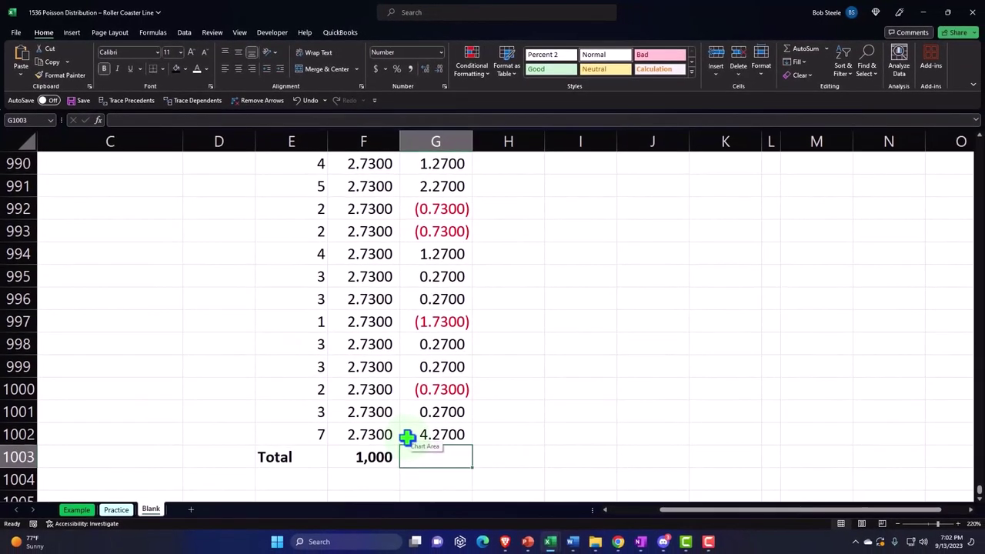
key(alt+equal)
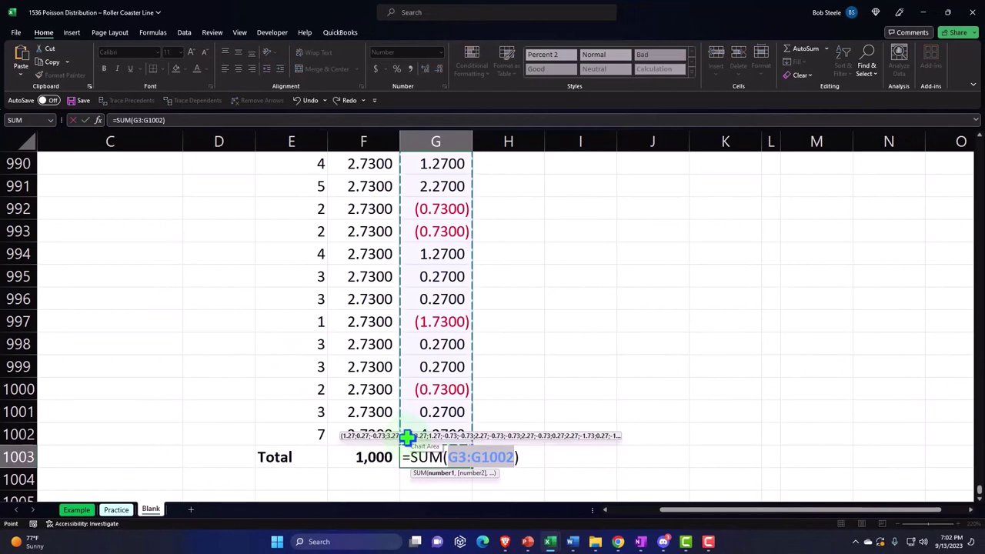
key(Return)
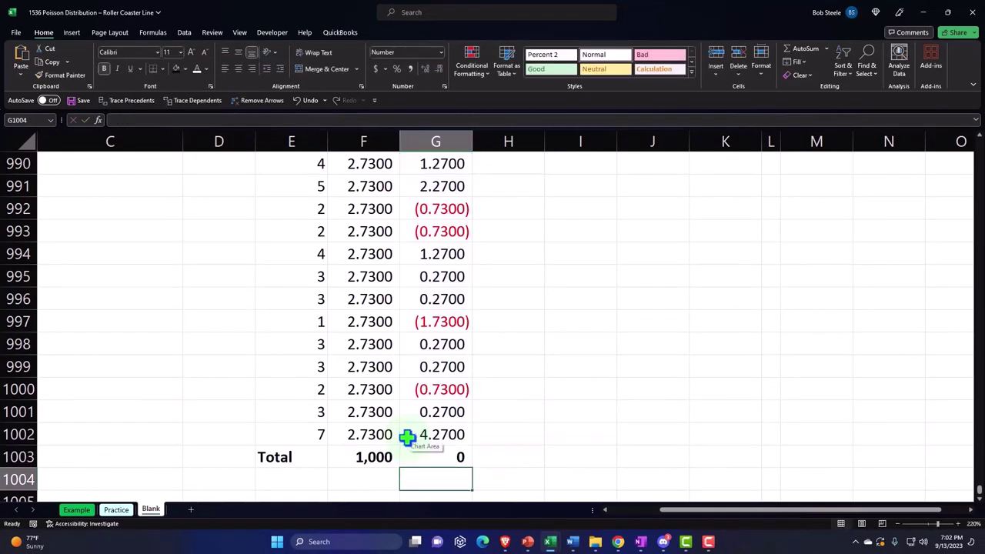
Step: Insert a new column H beside the Difference column and head it Squared in H2
drag(980, 497, 980, 145)
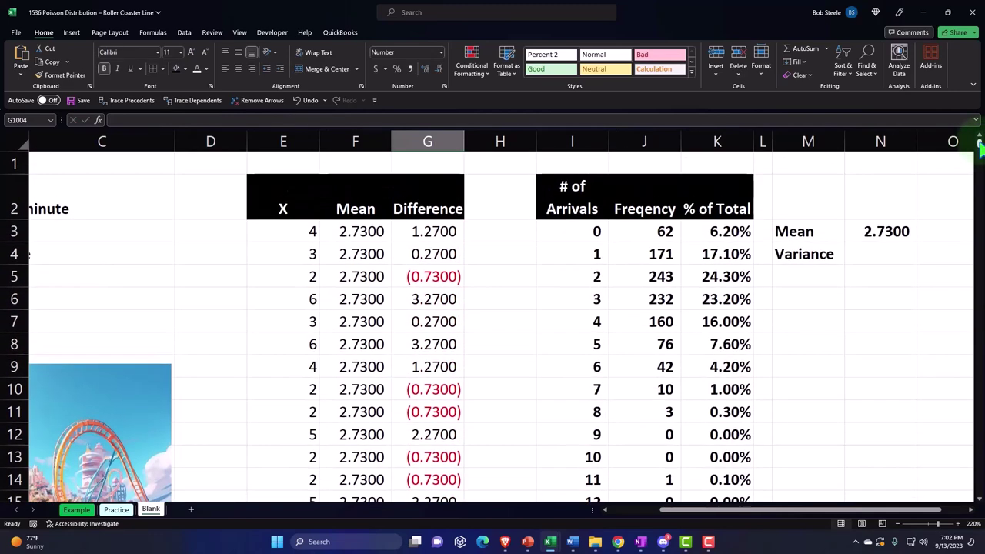
click(500, 139)
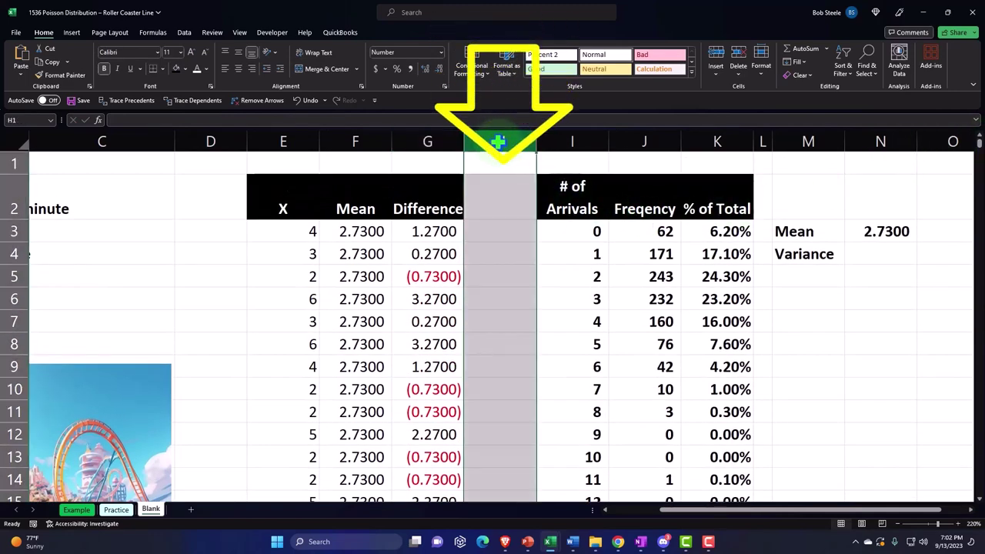
right_click(497, 227)
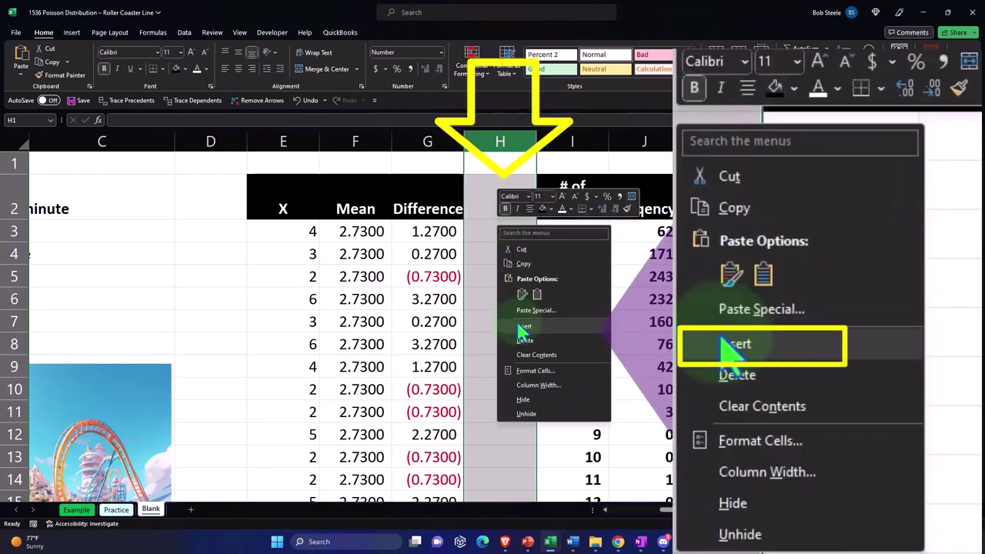
click(519, 326)
click(521, 200)
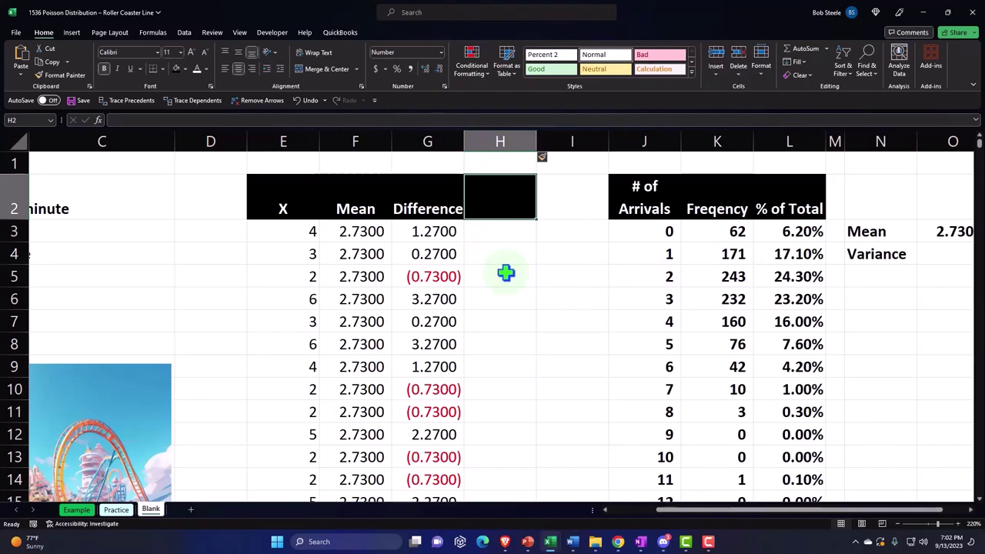
text(Squared)
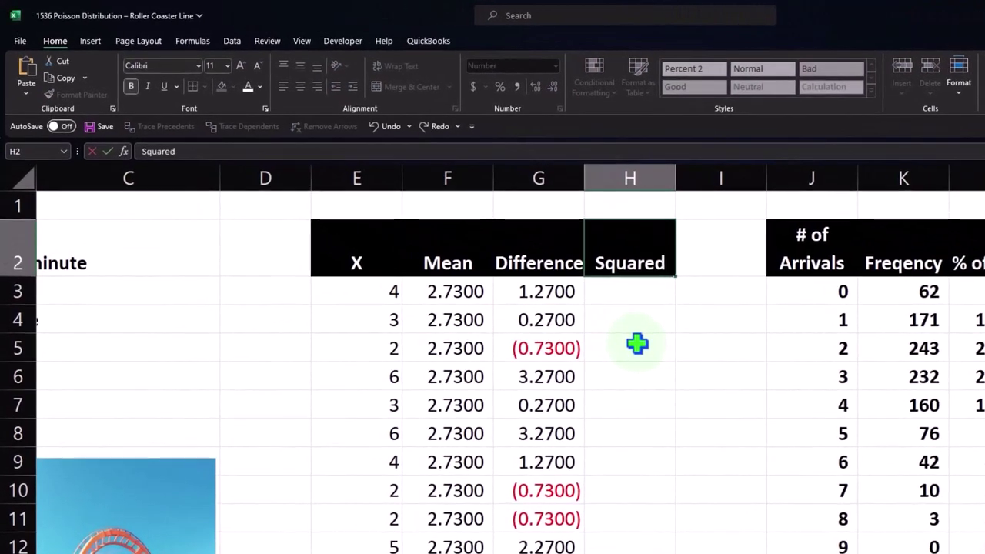
key(Return)
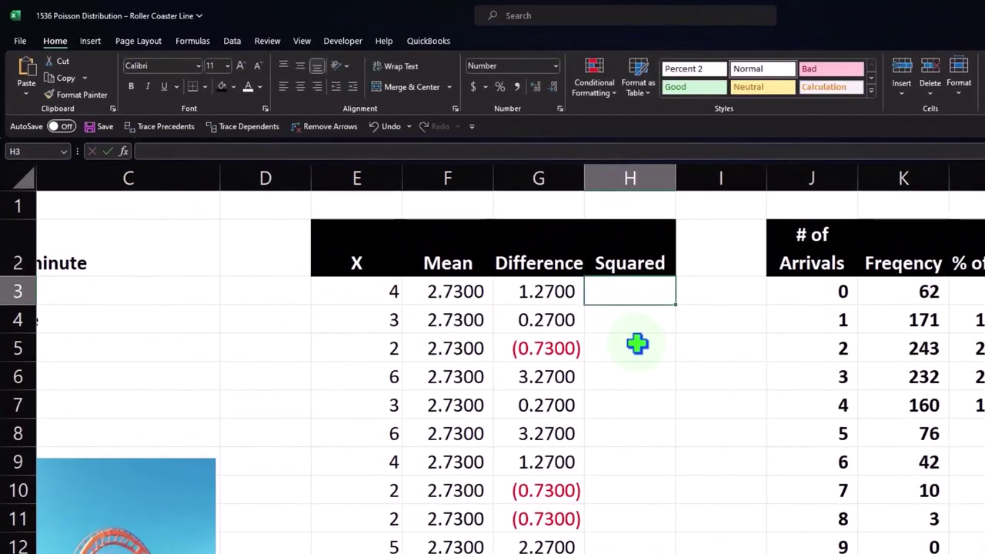
Step: Square the difference in H3 with =G3^2 and fill the formula down the Squared column
text(=)
key(Left)
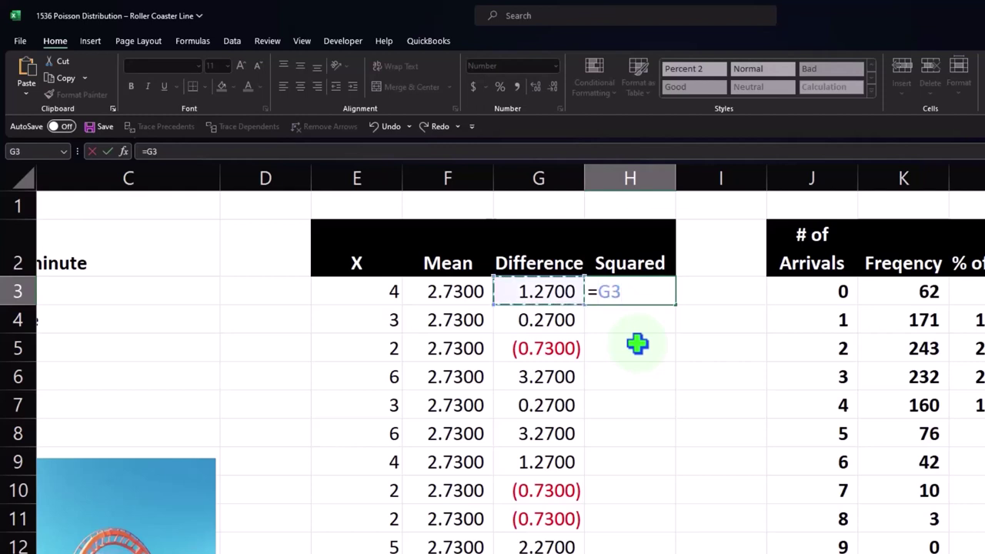
text(^2)
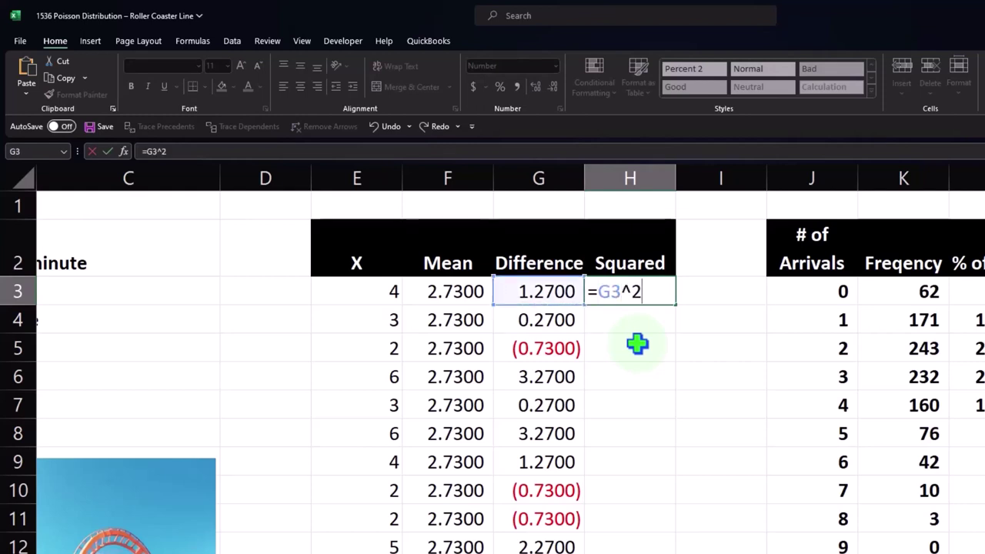
key(Return)
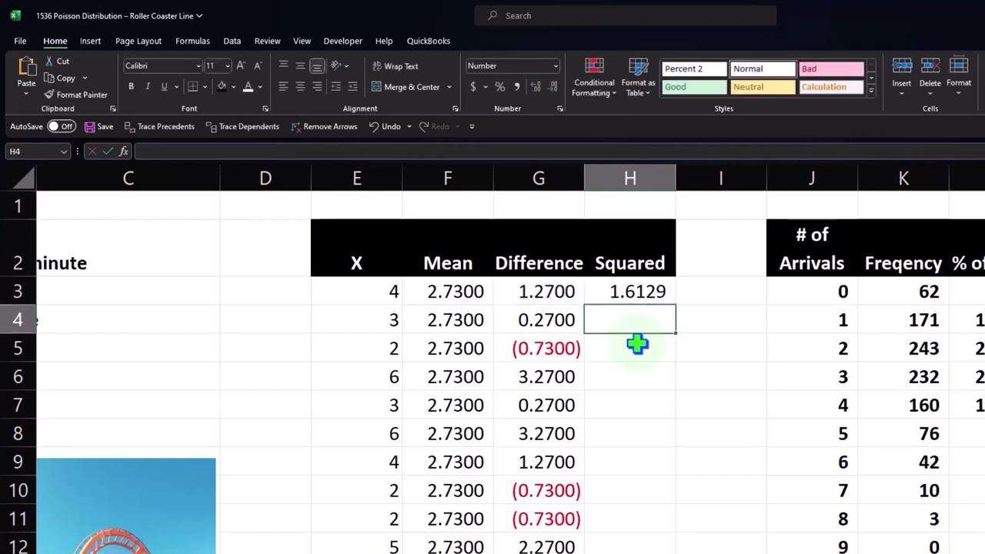
click(660, 291)
double_click(676, 306)
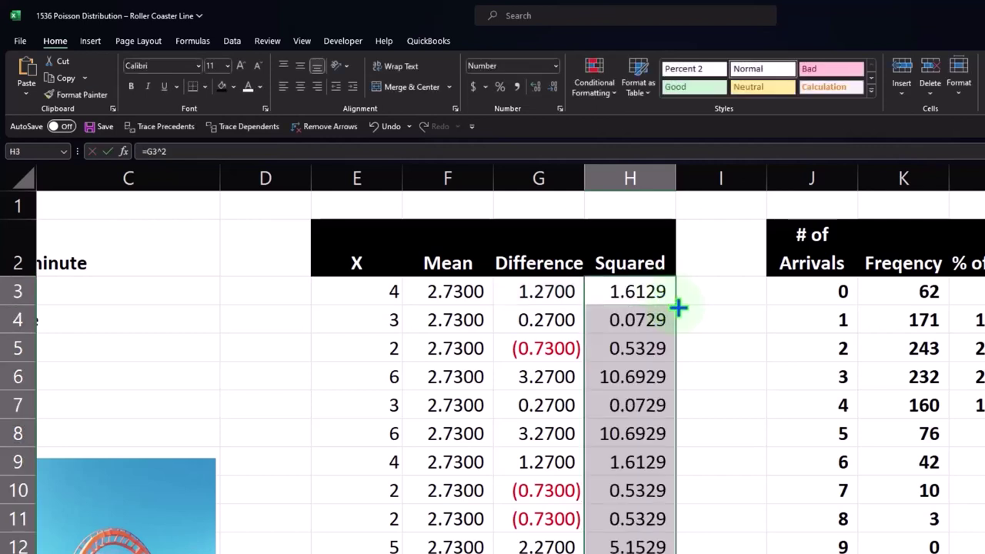
Step: Sum the Squared column in the Total row at H1003
scroll(653, 319, down, 20)
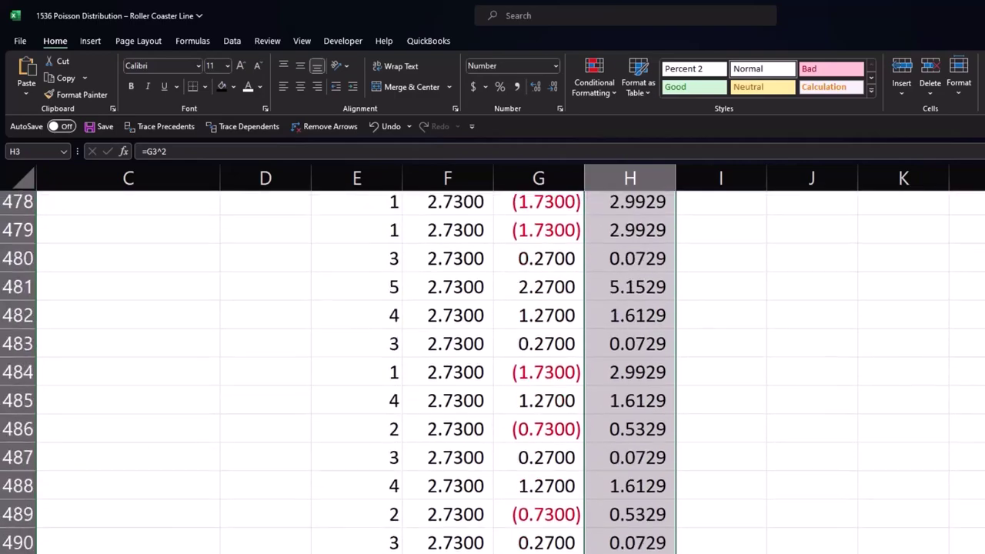
scroll(493, 372, down, 20)
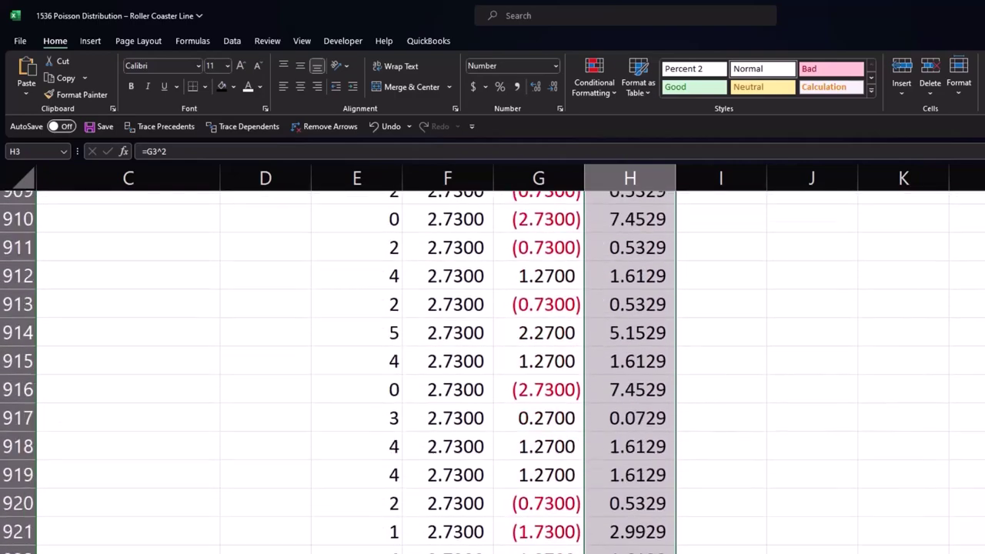
scroll(888, 478, down, 2)
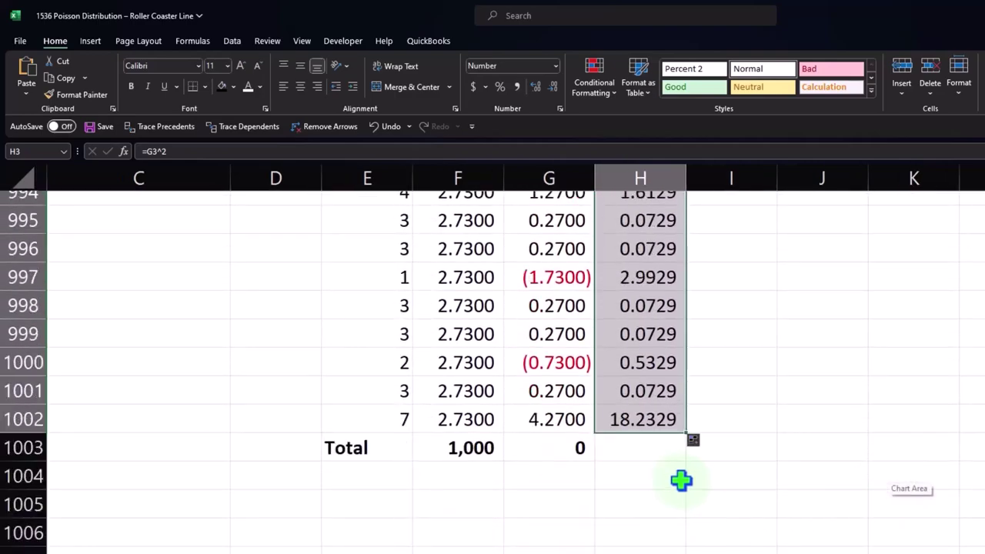
click(643, 448)
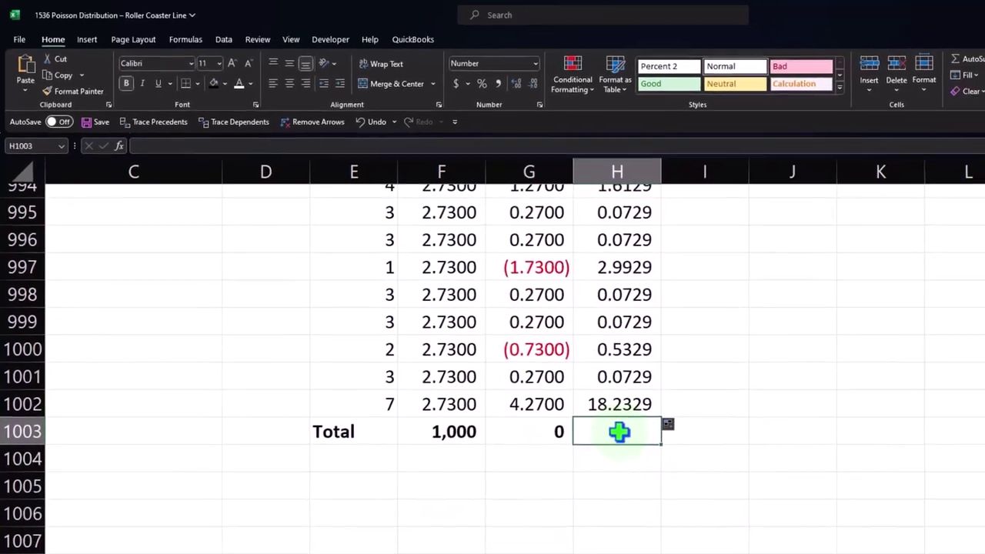
key(alt+equal)
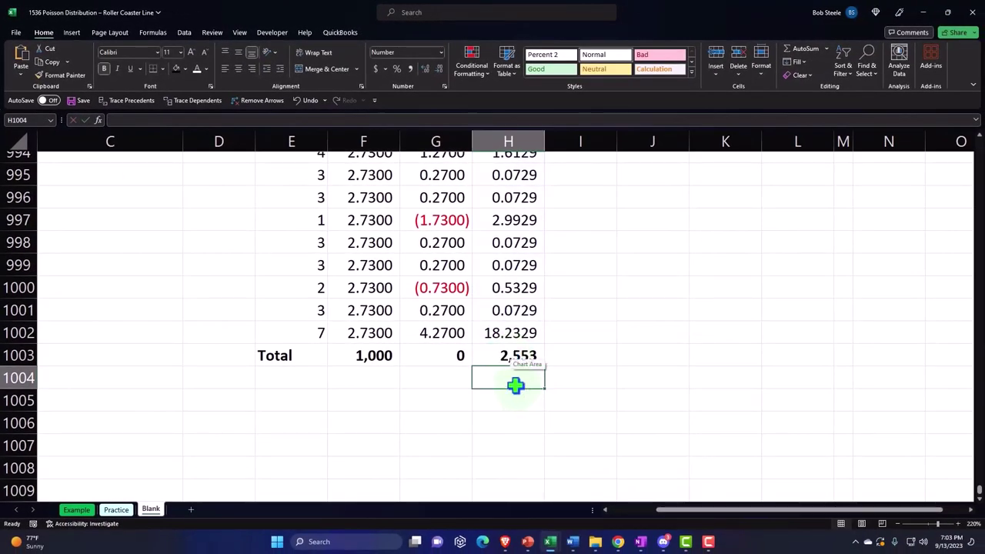
Step: Enter the label Squared sum of difference in E1005, below the Total row
click(310, 401)
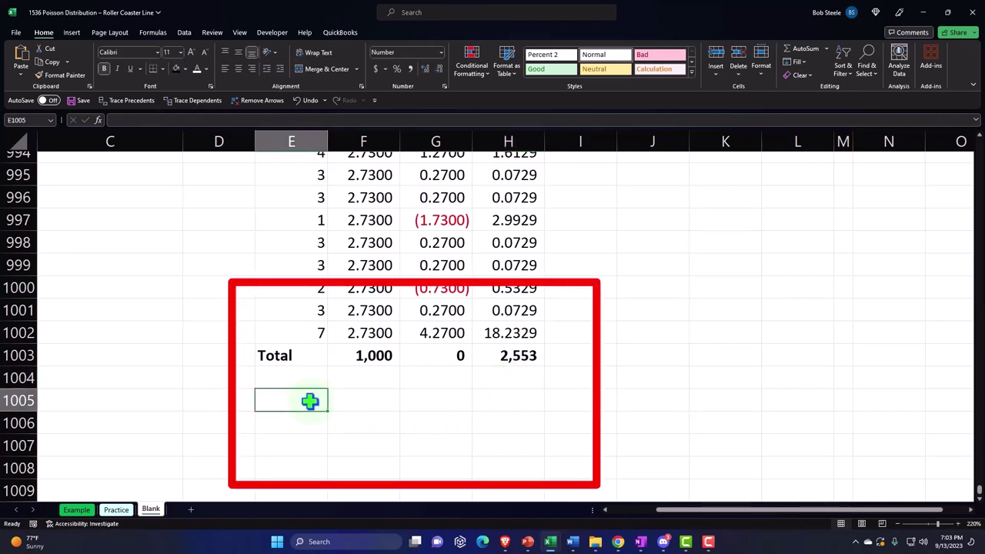
text(S)
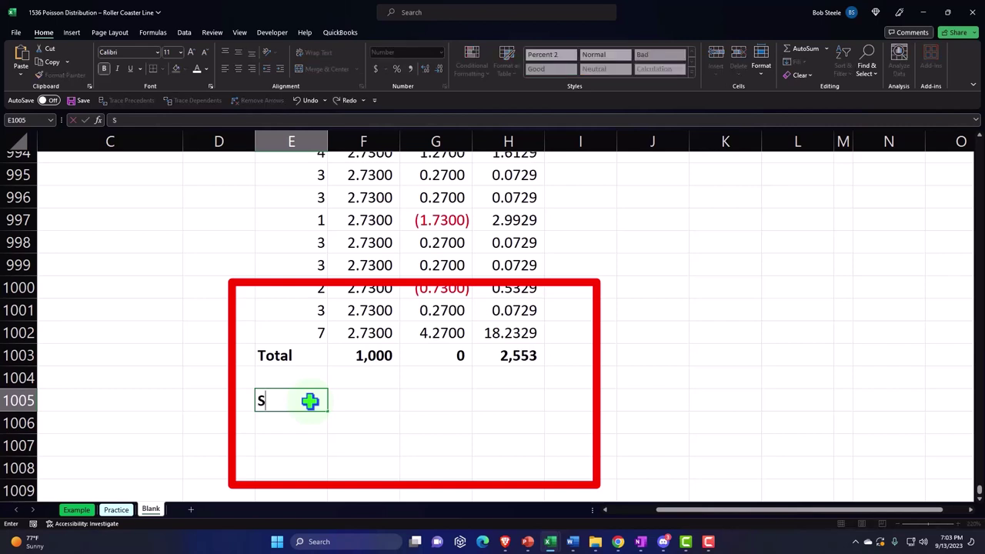
text(qu)
text(ared dis)
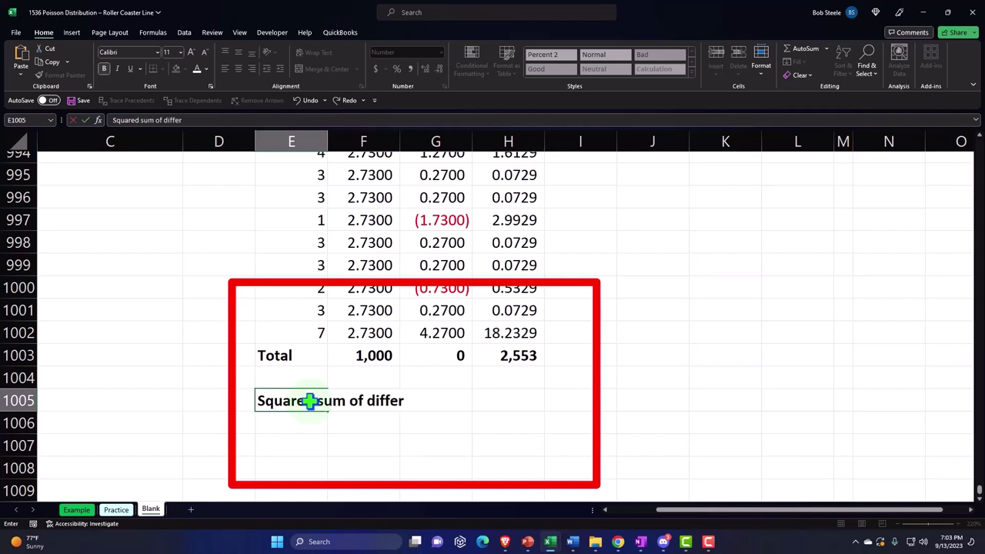
text(ence)
key(Tab)
Step: Link H1005 to the Squared column's total in H1003 with a cell reference formula
key(Right)
key(Right)
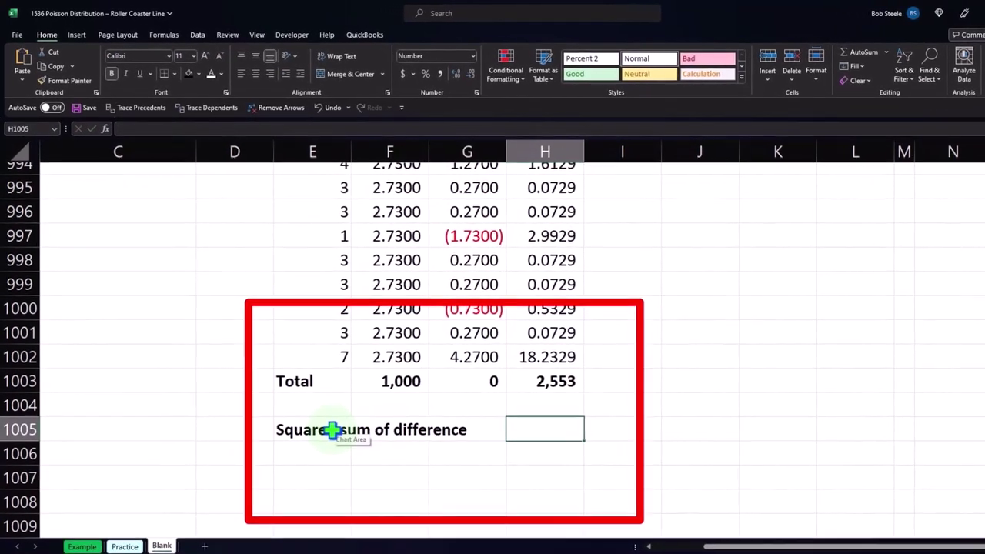
text(=)
key(Up)
key(Up)
key(Return)
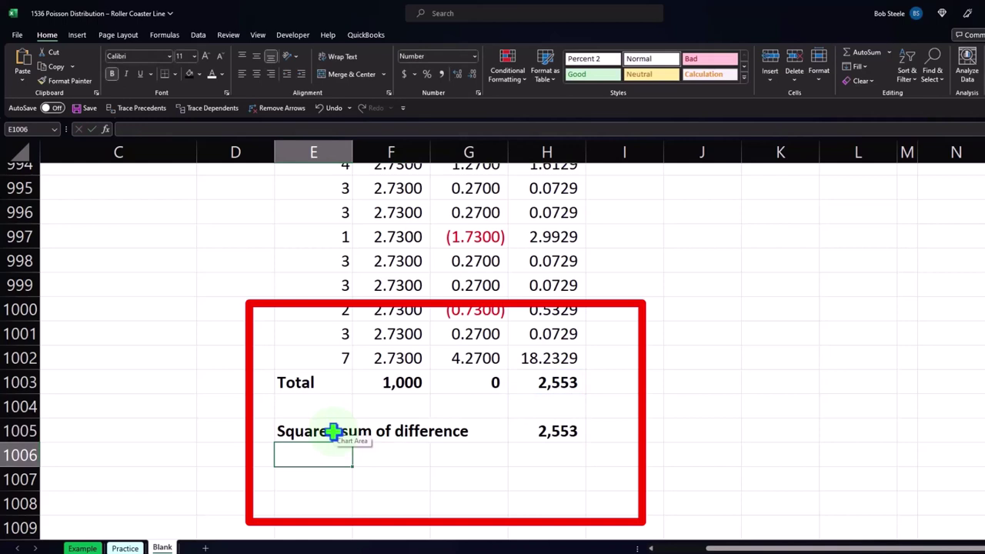
Step: Enter the label Count (n) in E1006, below Squared sum of difference
text(Count)
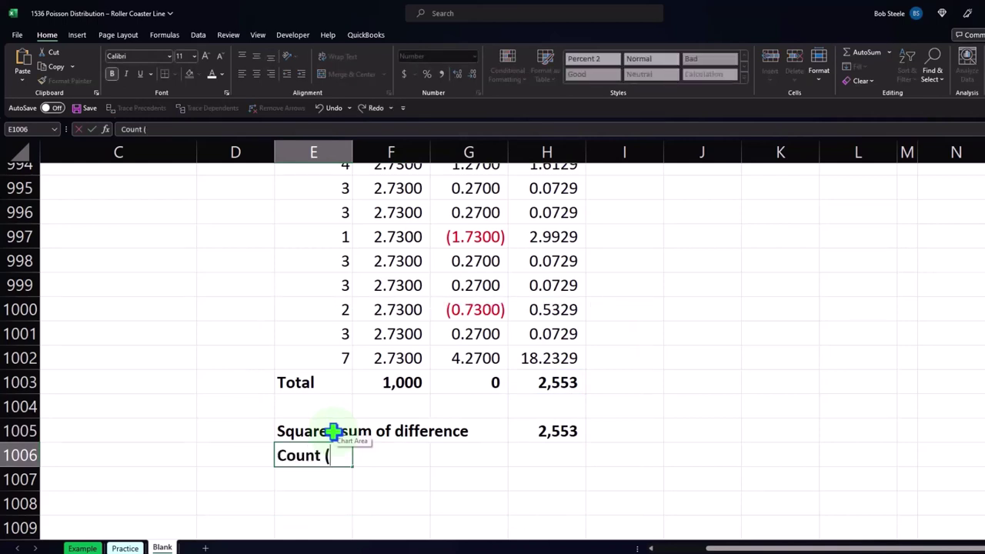
text( (n))
key(Tab)
key(Tab)
key(Tab)
key(Tab)
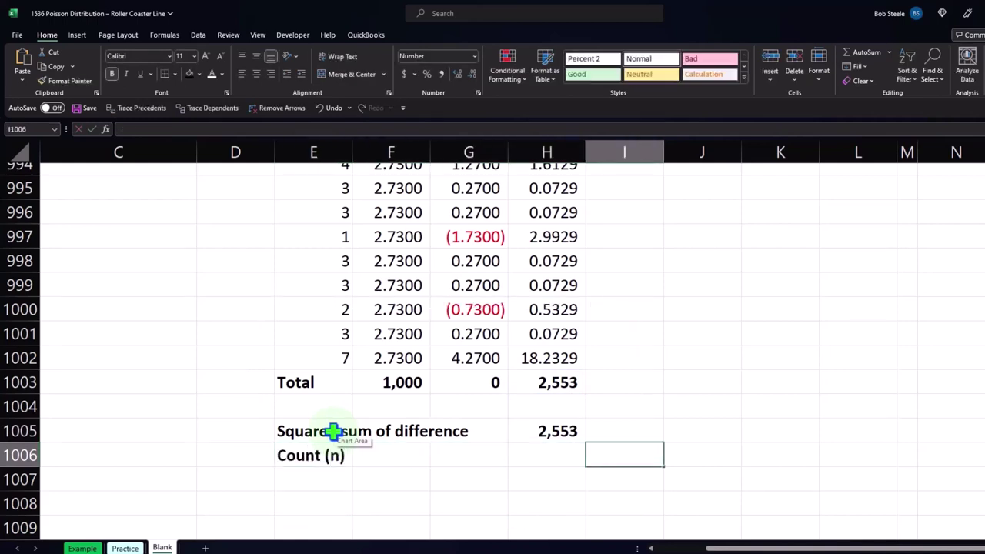
Step: Link H1006 to the count total in F1003 with a cell reference formula
key(Left)
text(=)
key(Up)
key(Up)
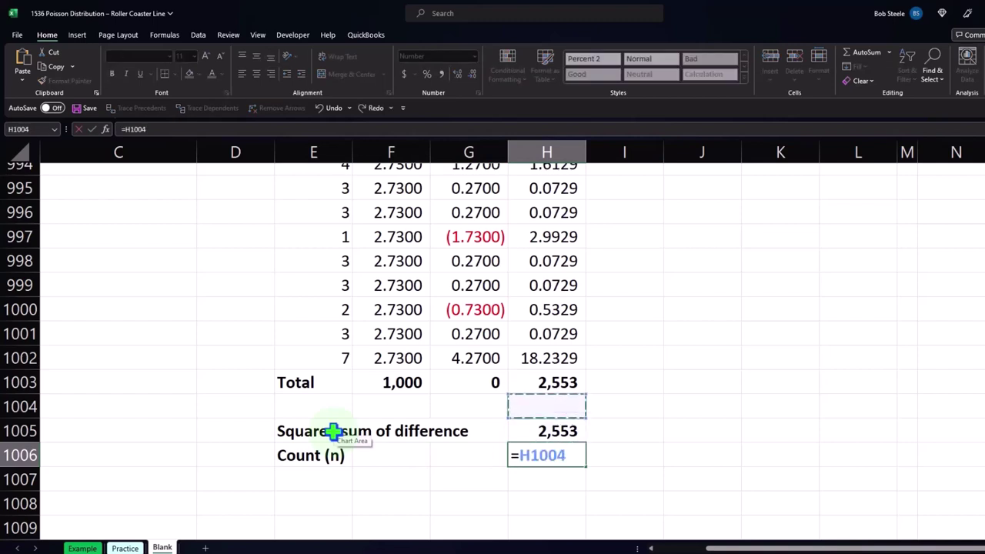
key(Up)
key(Left)
key(Left)
key(Return)
Step: Enter the label Variance in E1007, below Count (n)
key(Left)
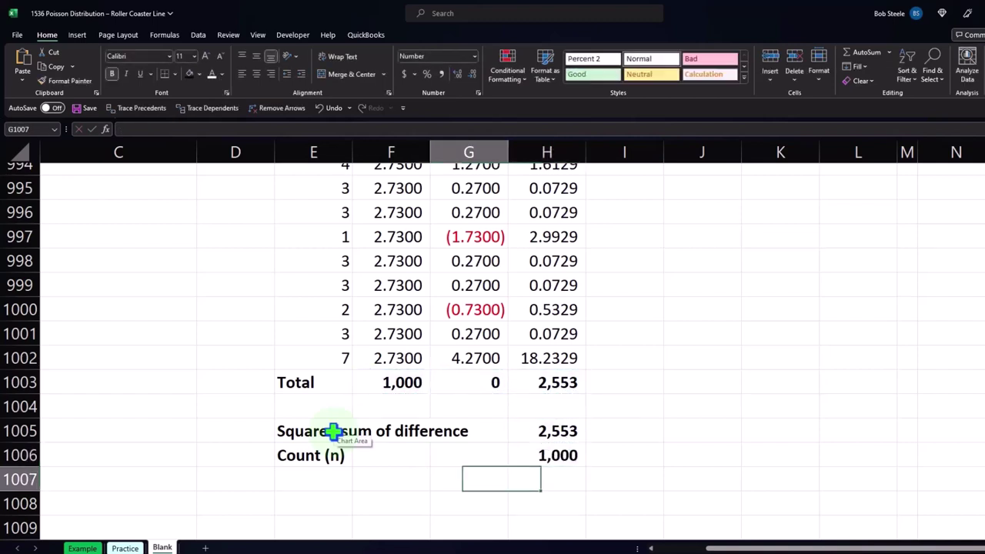
key(Left)
key(Left)
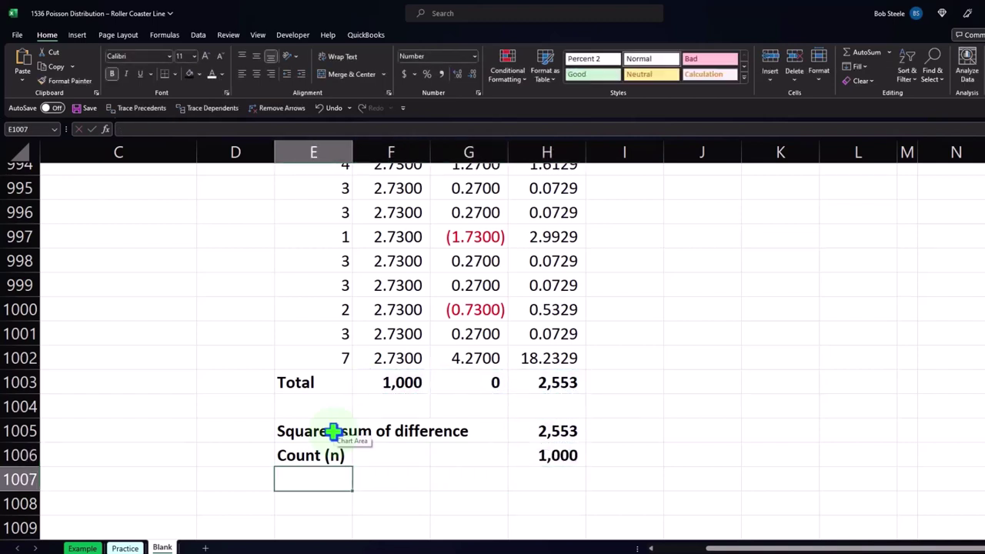
text(Varian)
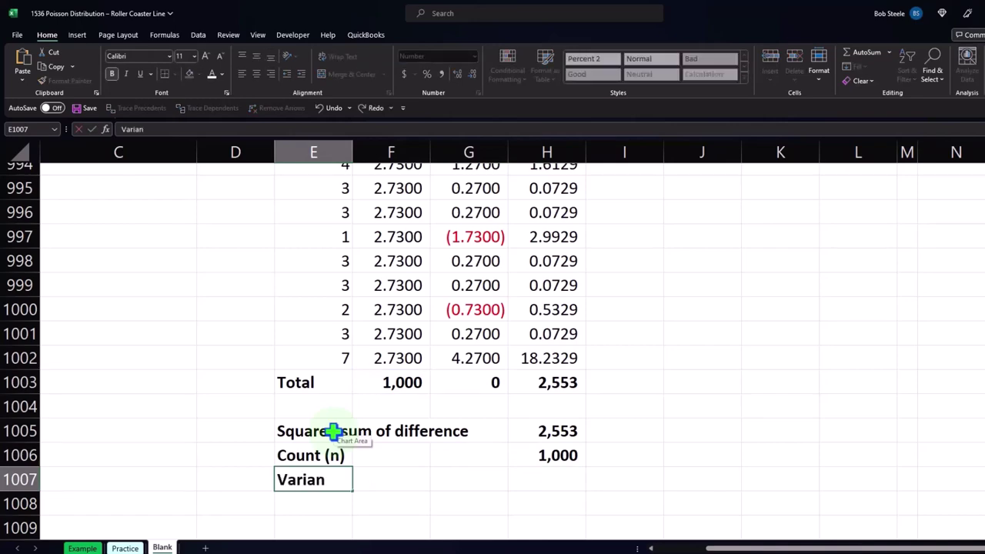
key(Right)
key(Right)
key(Right)
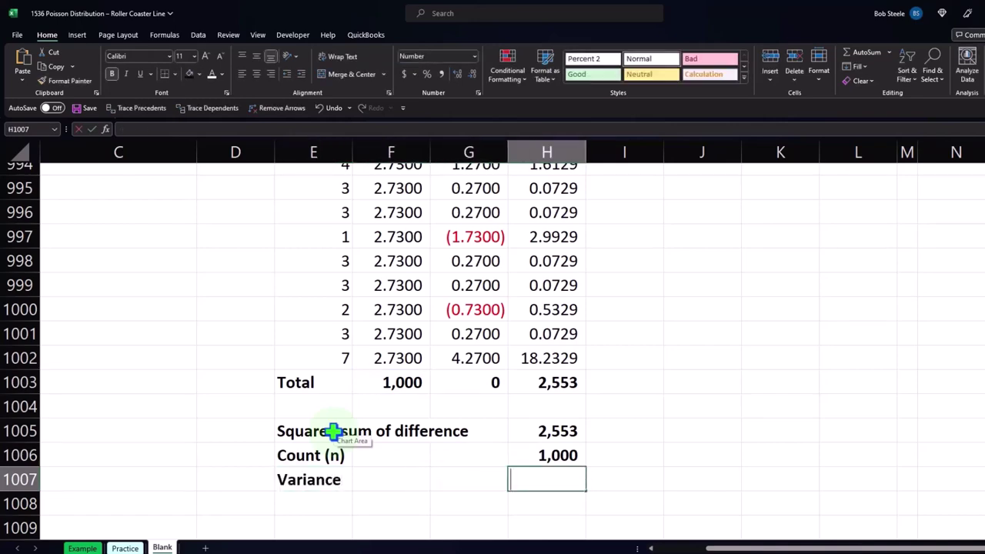
Step: Calculate the variance in H1007 with =H1005/H1006 and show it with two decimal places
text(=)
key(Up)
key(Up)
text(/)
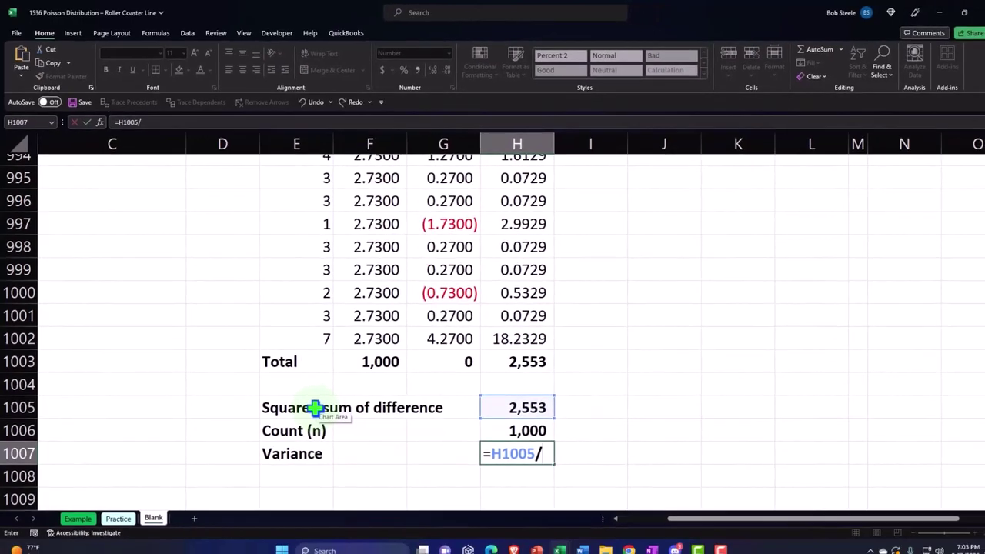
key(Up)
key(Return)
key(Up)
key(Right)
key(Right)
key(Right)
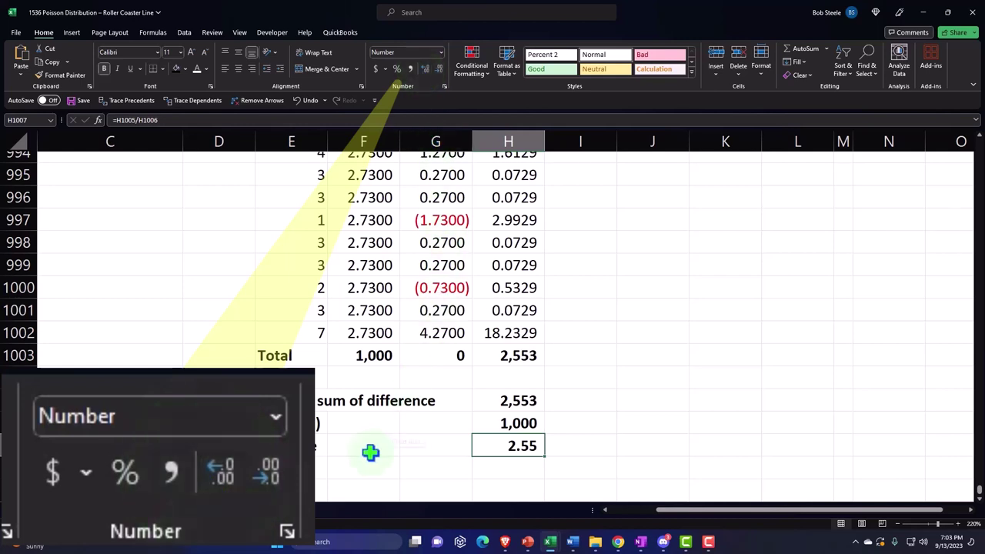
Step: Enter the label Standard deviation in E1008 and start a formula in H1008
click(297, 469)
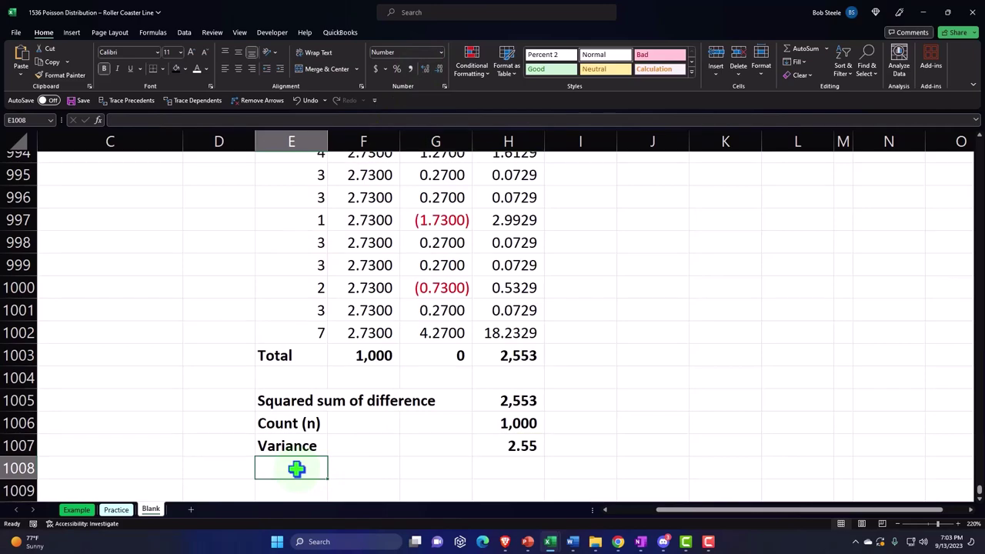
text(Standard)
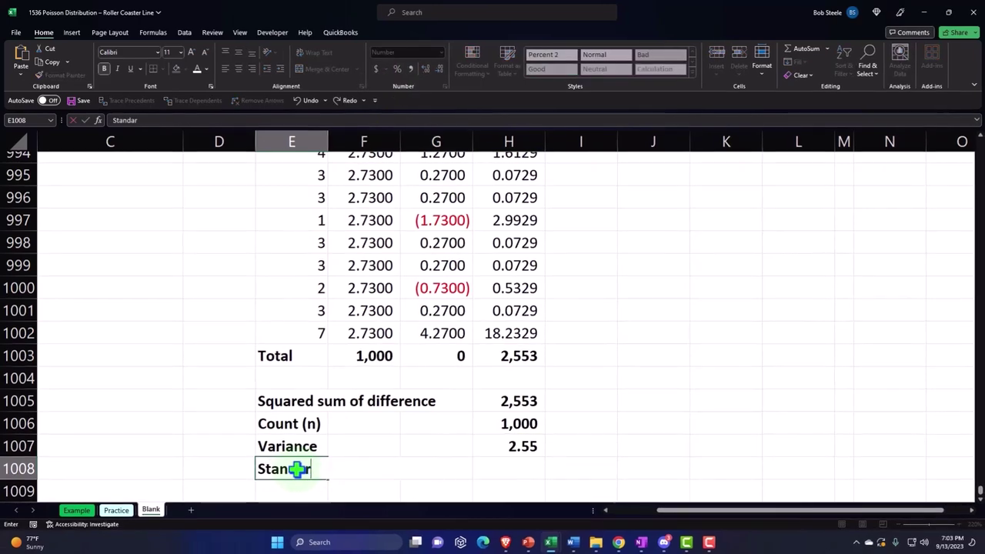
text( deviation)
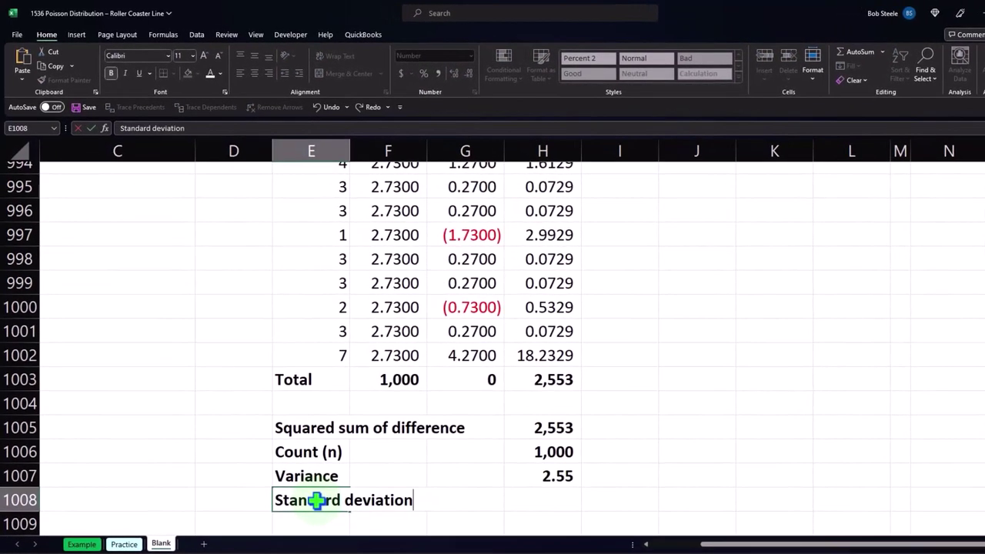
key(Tab)
key(Tab)
key(Tab)
text(=)
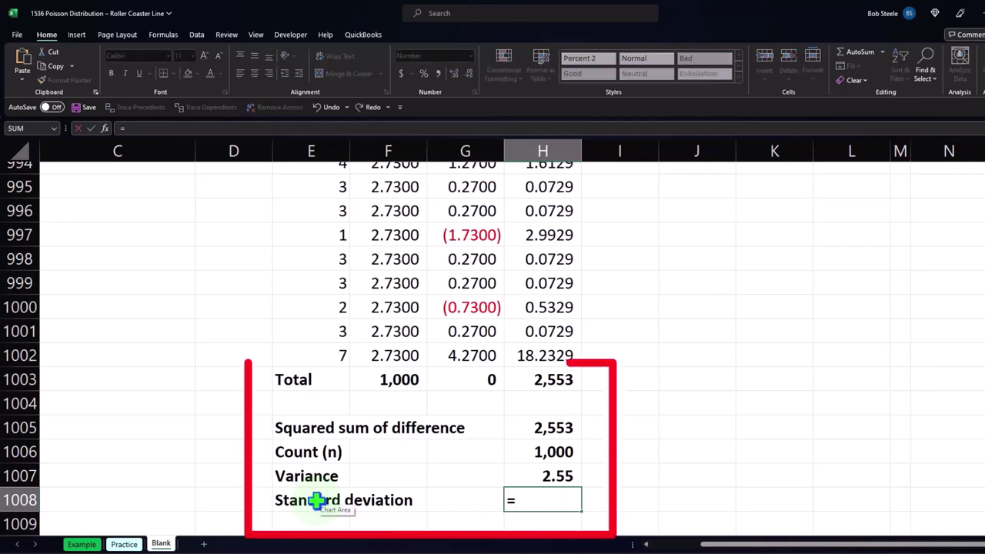
key(Up)
key(BackSpace)
key(BackSpace)
key(BackSpace)
key(BackSpace)
key(BackSpace)
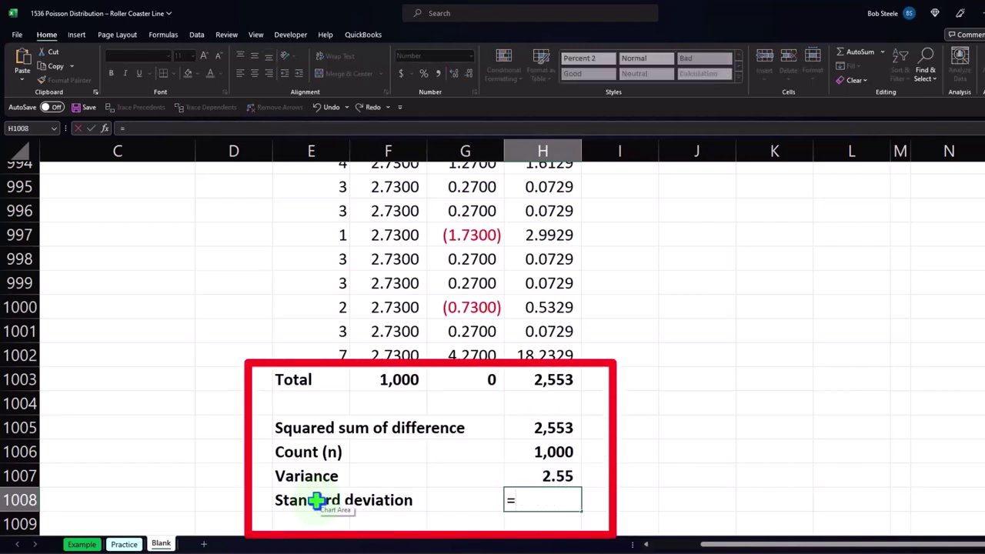
Step: Complete the standard deviation formula in H1008 as =SQRT(H1007) and display it with two decimal places
text(sq)
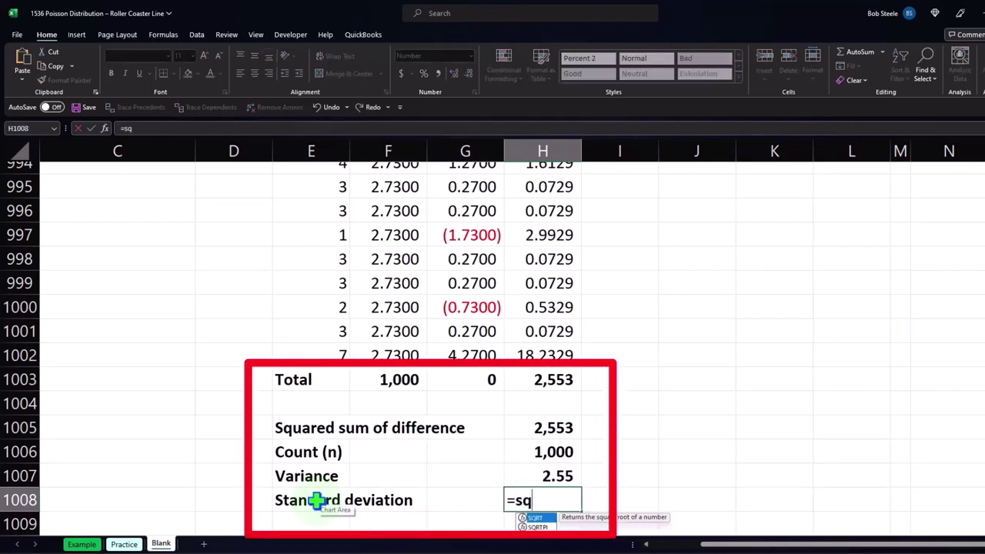
key(Tab)
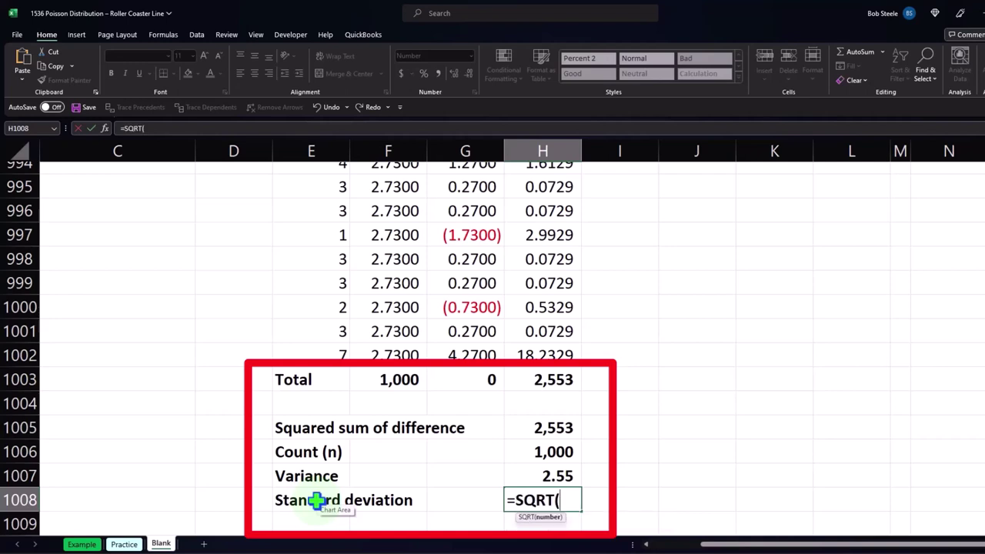
click(540, 477)
key(Return)
click(554, 500)
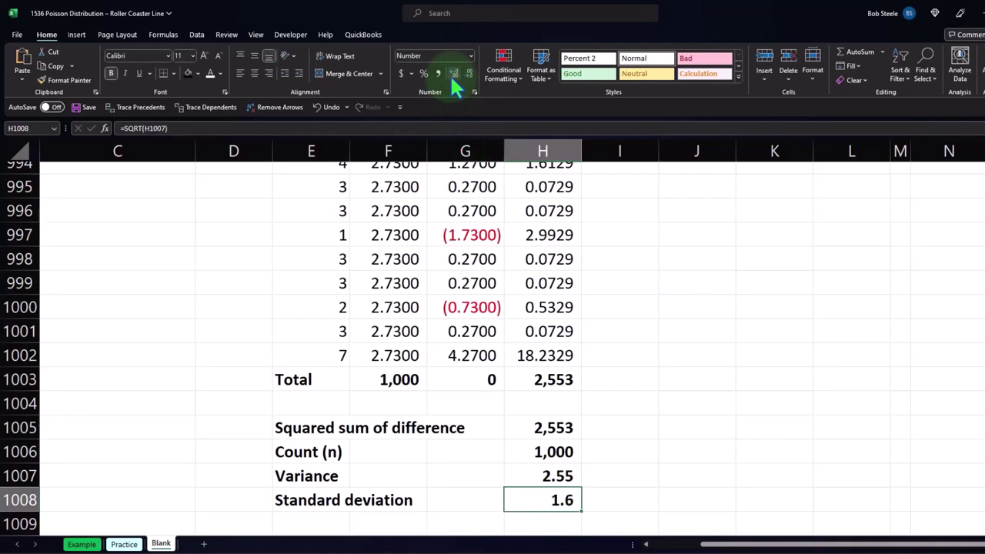
click(567, 475)
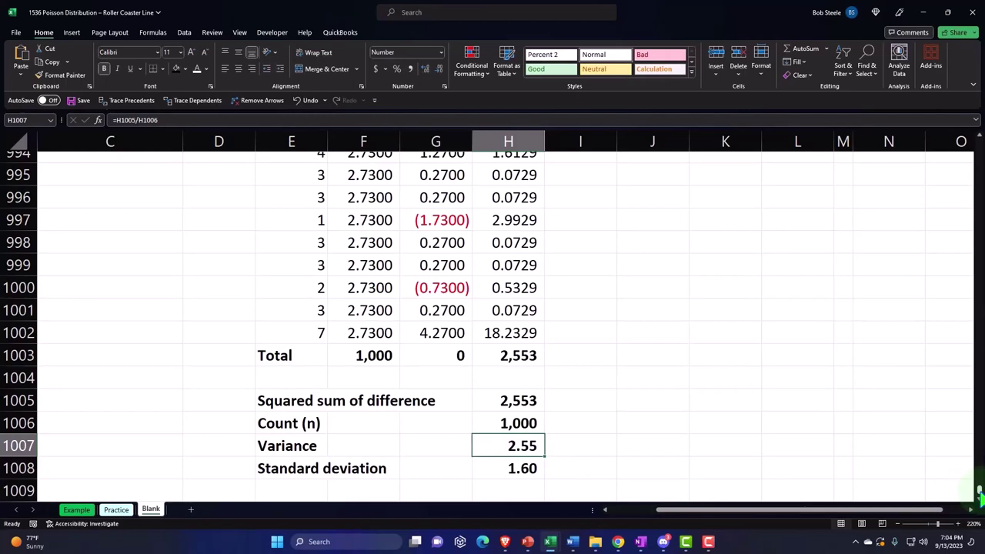
Step: Change the Variance label in N4, beside the arrivals frequency table, to Variance P
drag(980, 493, 946, 143)
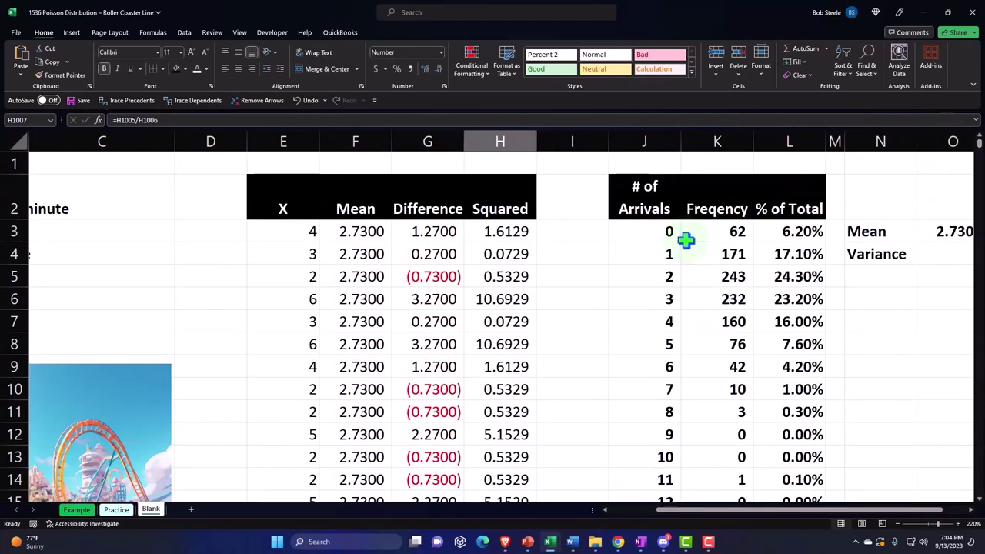
click(593, 277)
key(Right)
key(Right)
key(Right)
key(Right)
key(Right)
key(Right)
key(Right)
key(Right)
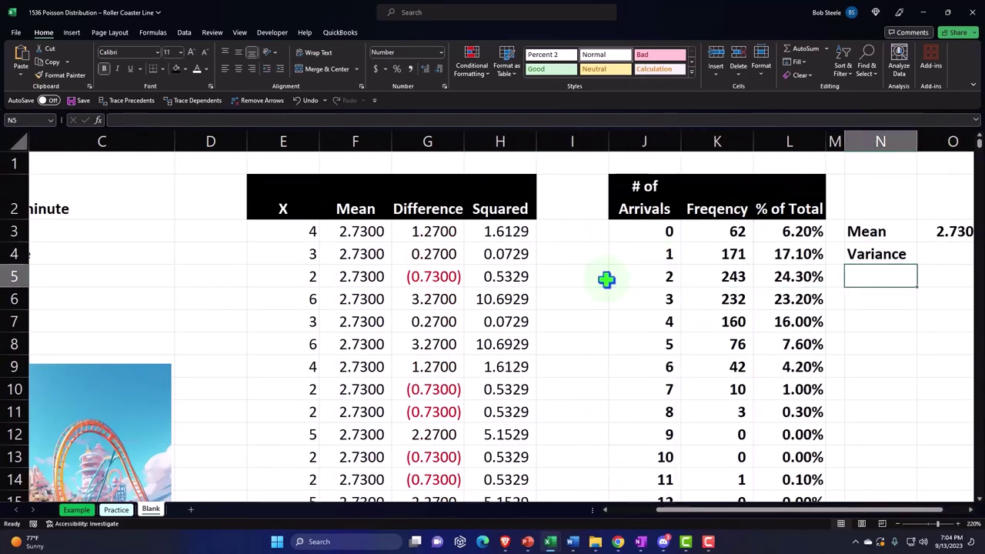
key(Right)
key(Left)
key(Left)
key(Left)
key(Left)
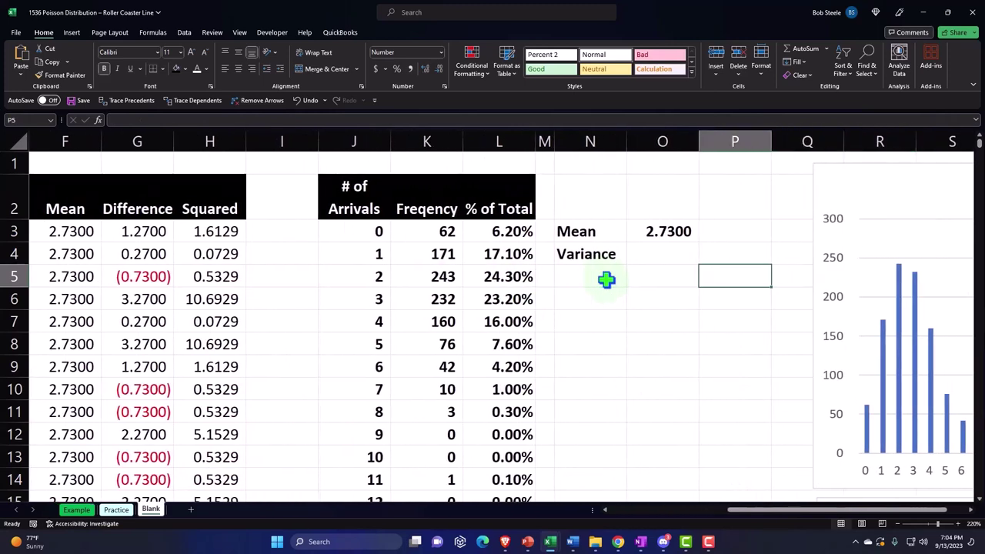
key(Up)
key(Right)
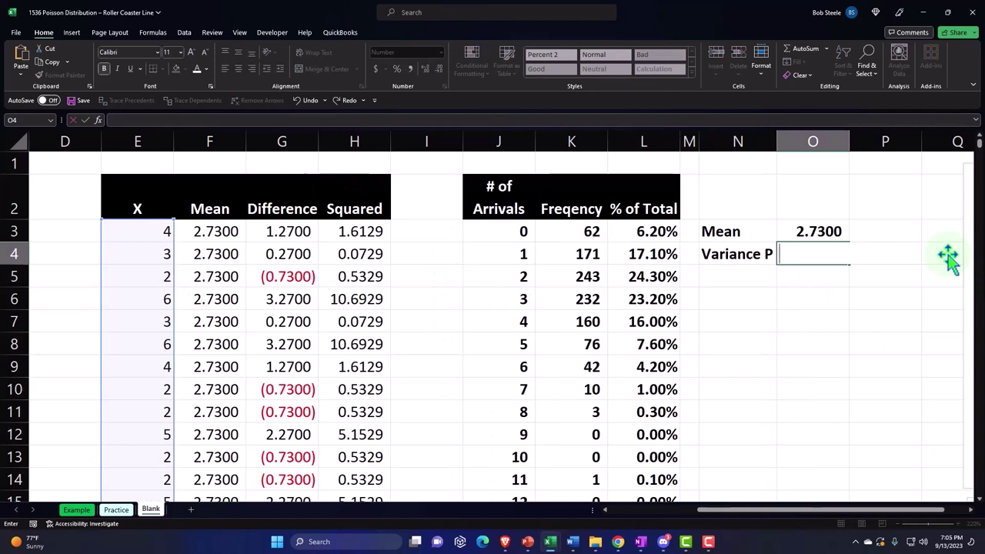
Step: Calculate the population variance of the X column in O4 with =VAR.P(E3:E1002), shown with two decimal places
click(817, 259)
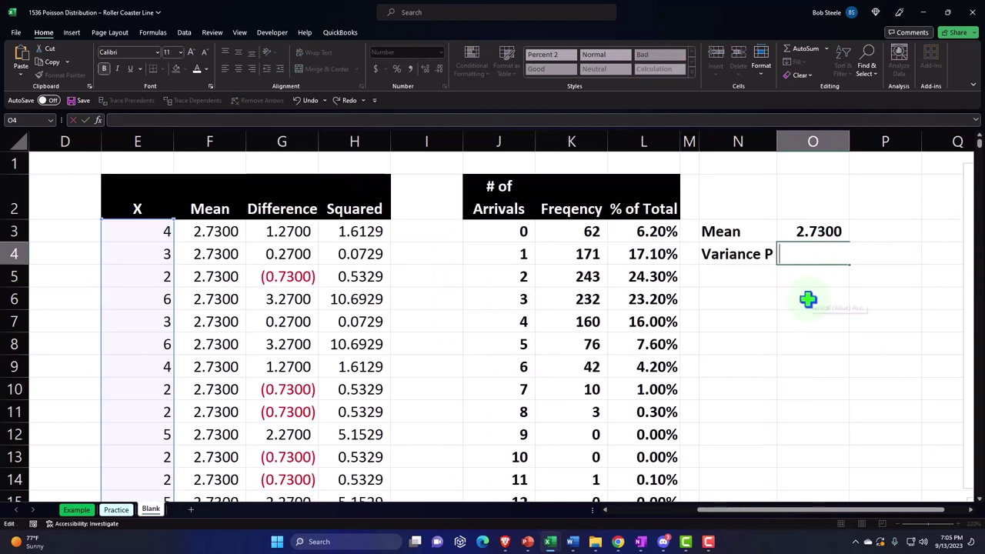
text(=va)
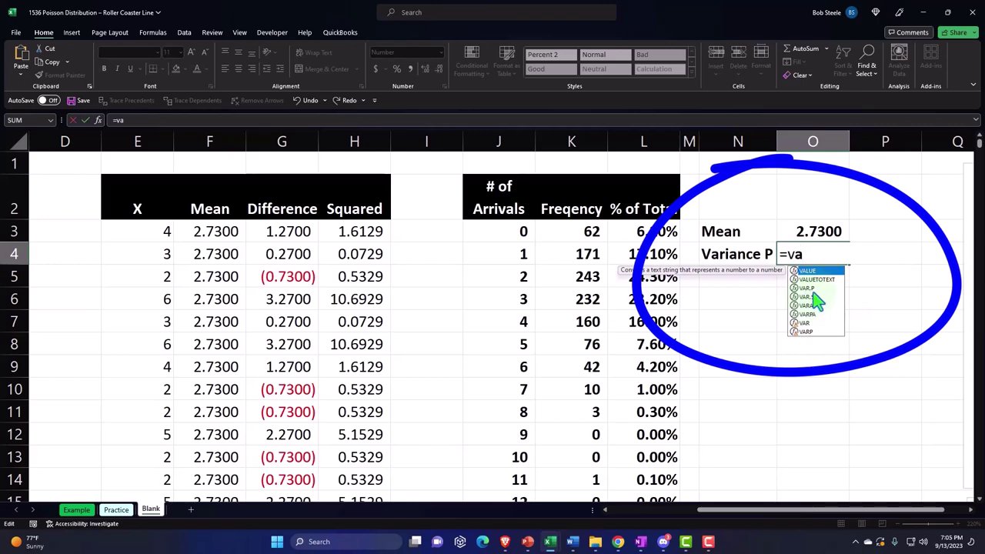
double_click(808, 288)
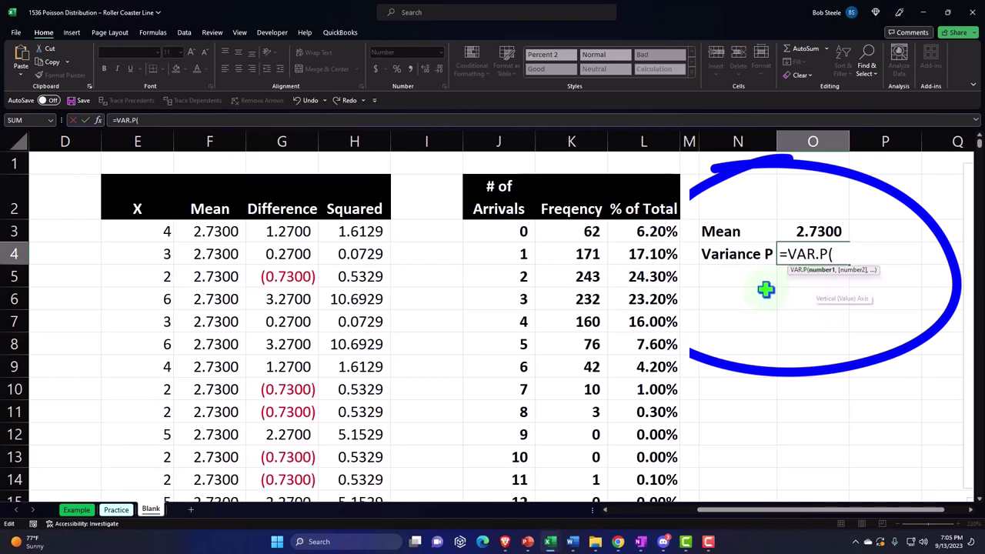
click(151, 234)
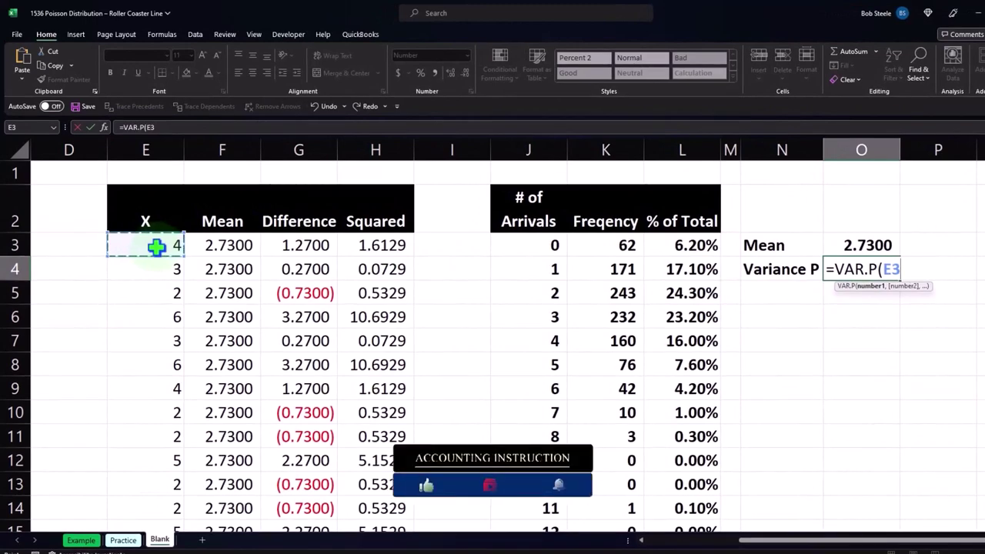
key(ctrl+shift+Down)
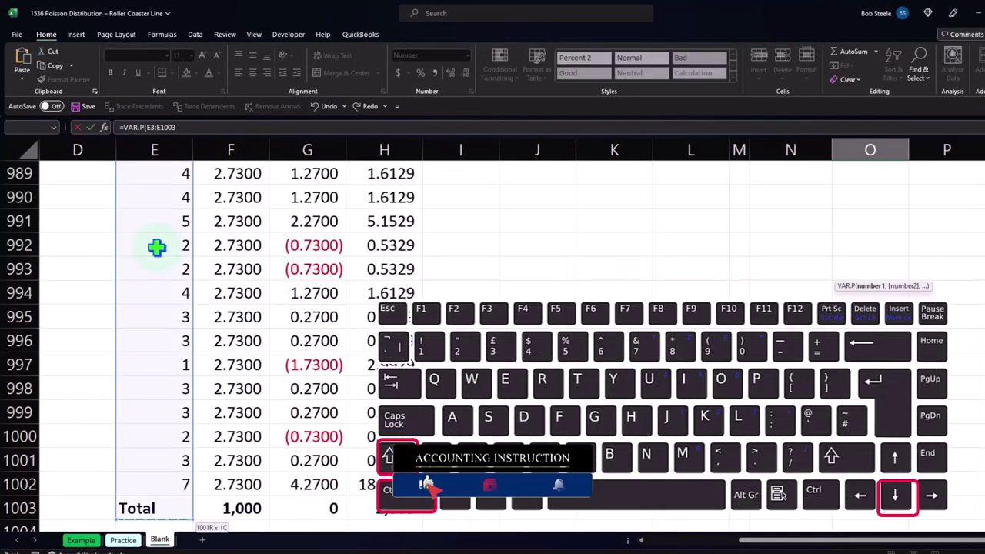
key(Return)
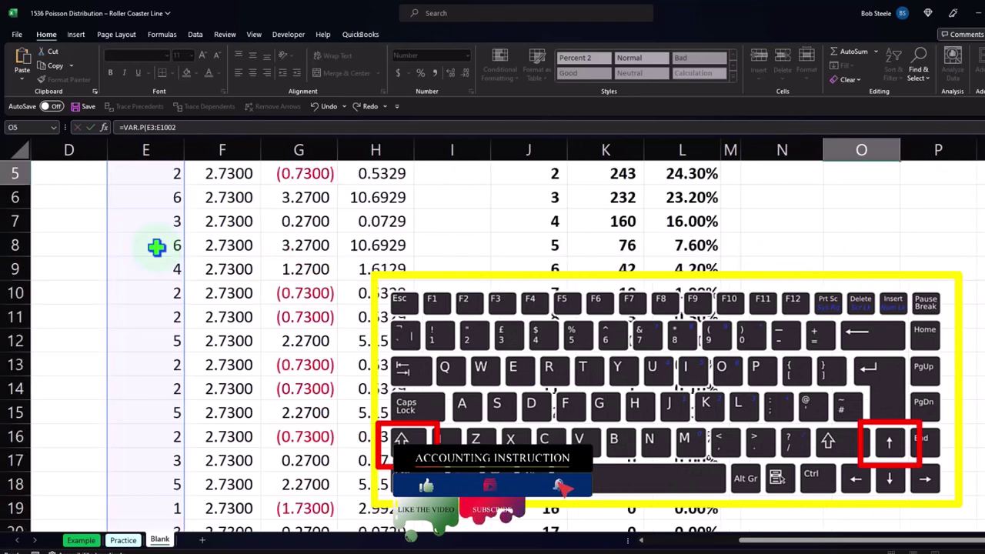
scroll(867, 282, up, 2)
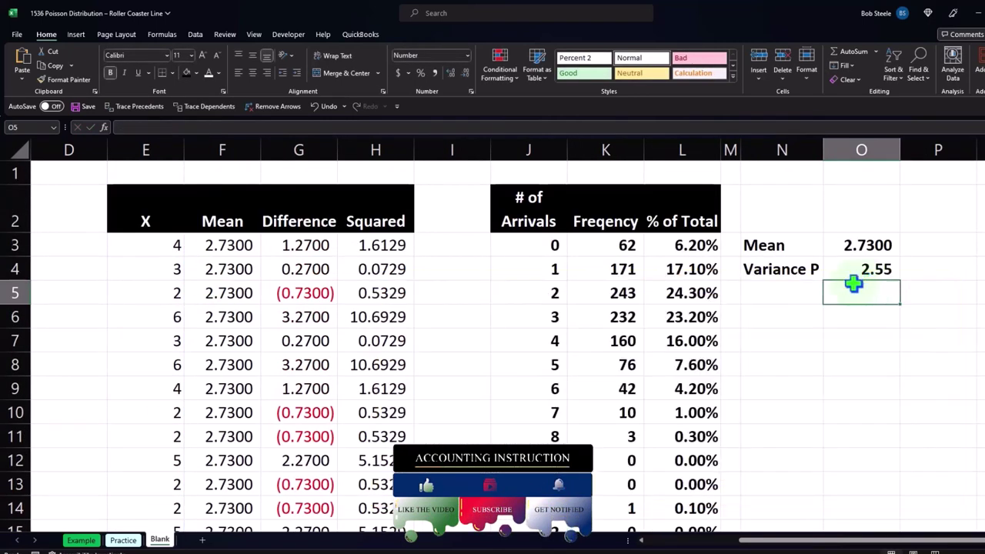
Step: Enter the label Variance S in N5, below Variance P
click(782, 293)
text(Variance S)
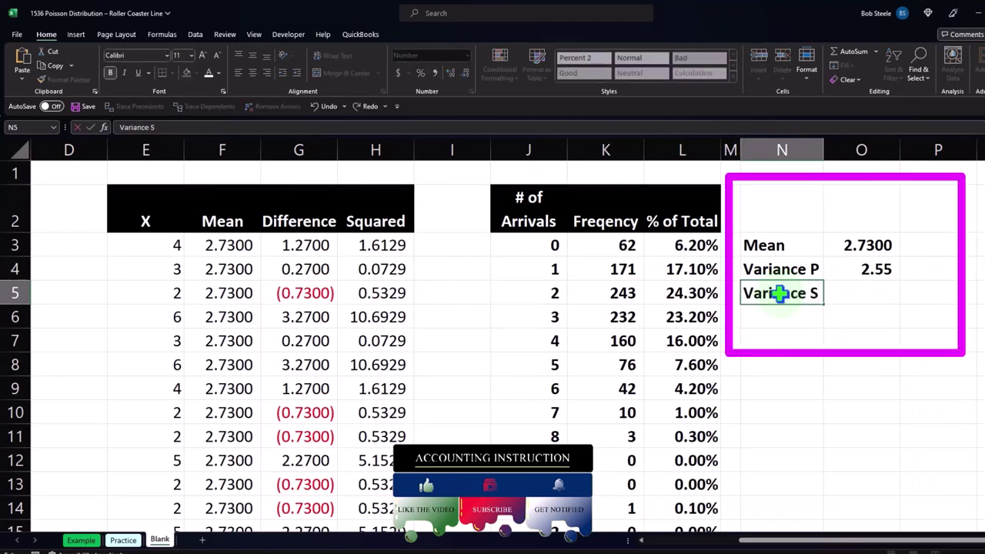
key(Right)
Step: Calculate the sample variance of the X column in O5 with =VAR.S(E3:E1002)
text(=var)
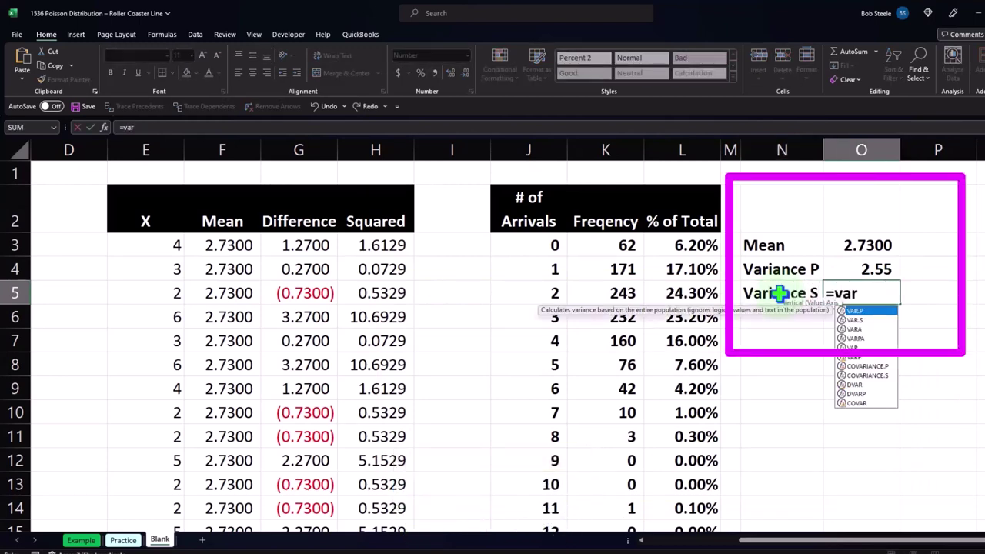
double_click(856, 321)
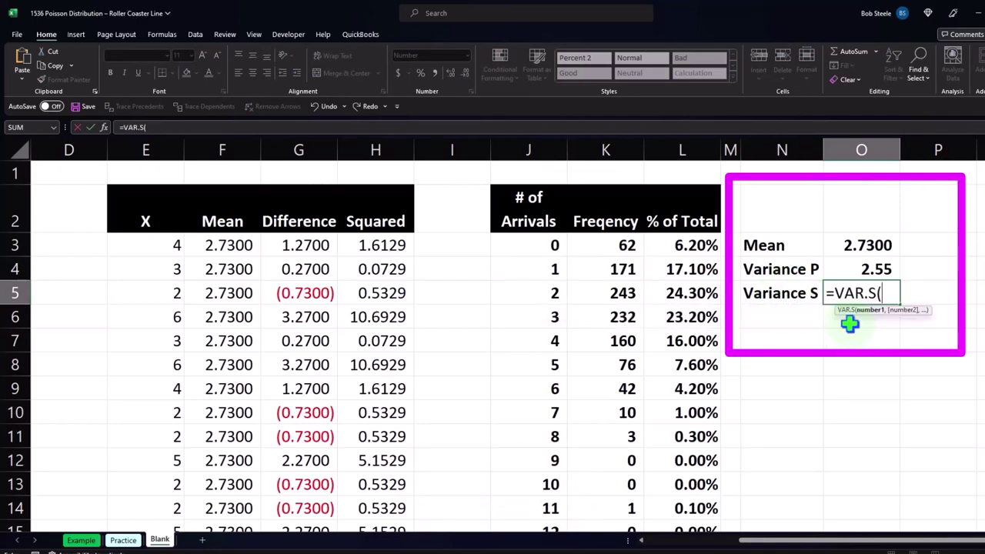
click(142, 247)
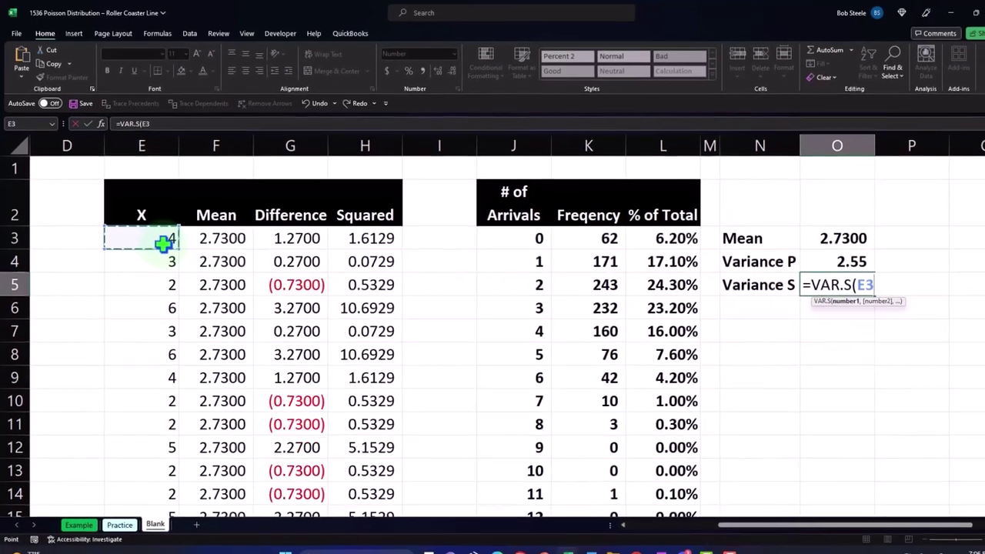
key(ctrl+shift+Down)
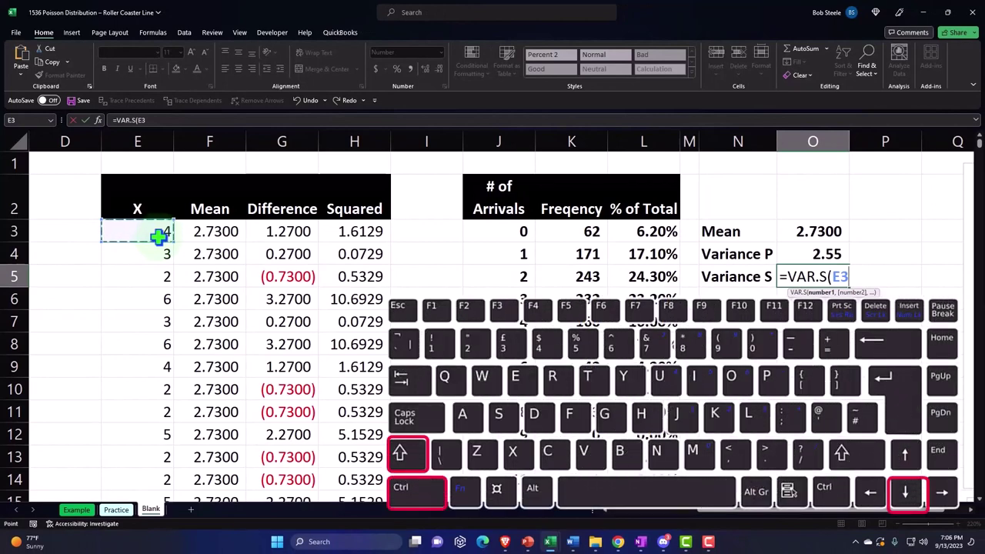
key(shift+Up)
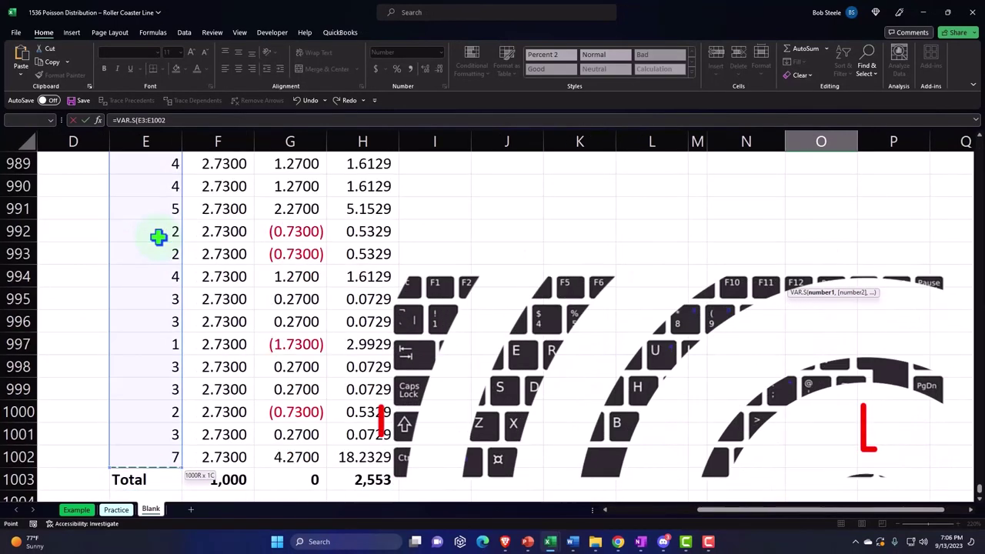
key(Return)
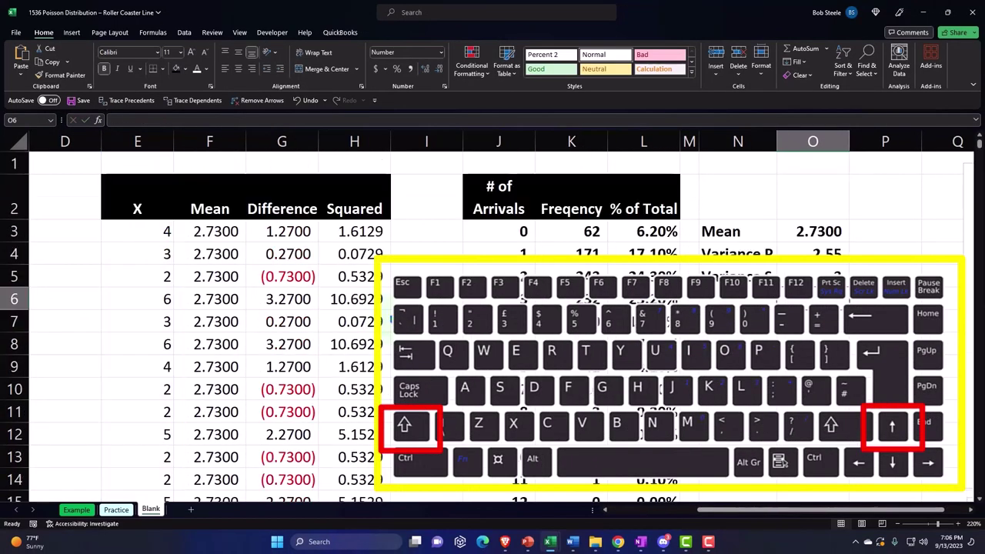
click(809, 277)
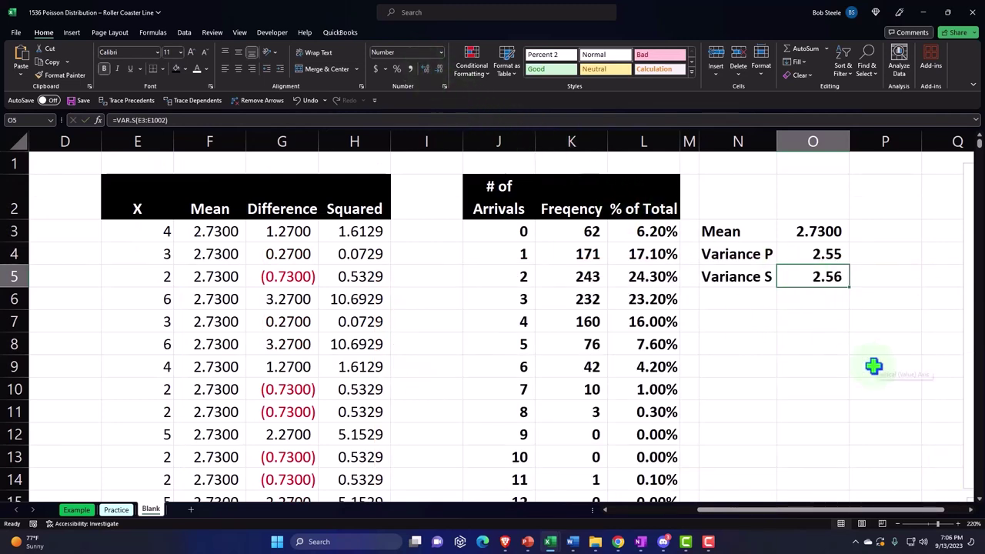
Step: Move the frequency chart closer to the variance figures, starting in column P, and align the % of Total chart beneath it
click(827, 257)
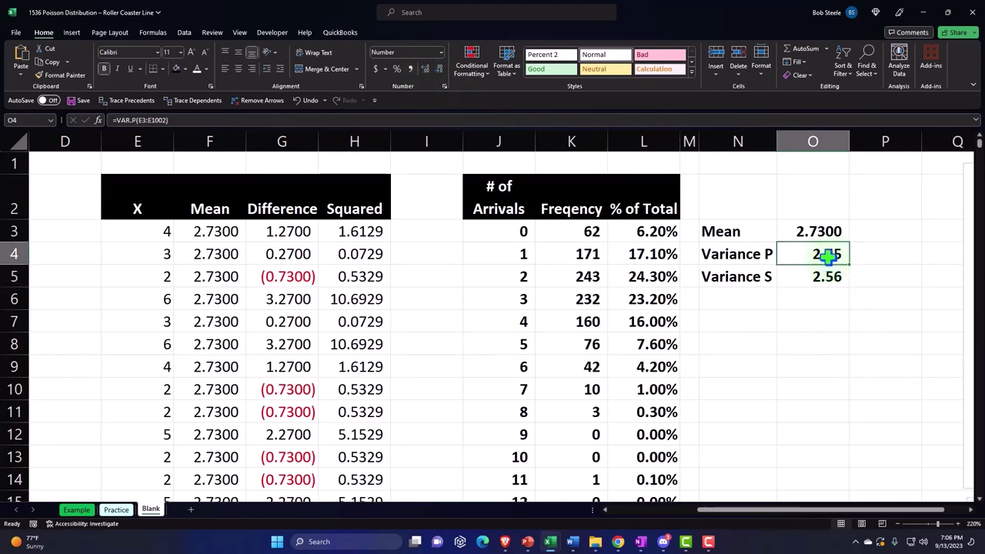
key(Right)
key(Right)
key(Right)
key(Right)
key(Right)
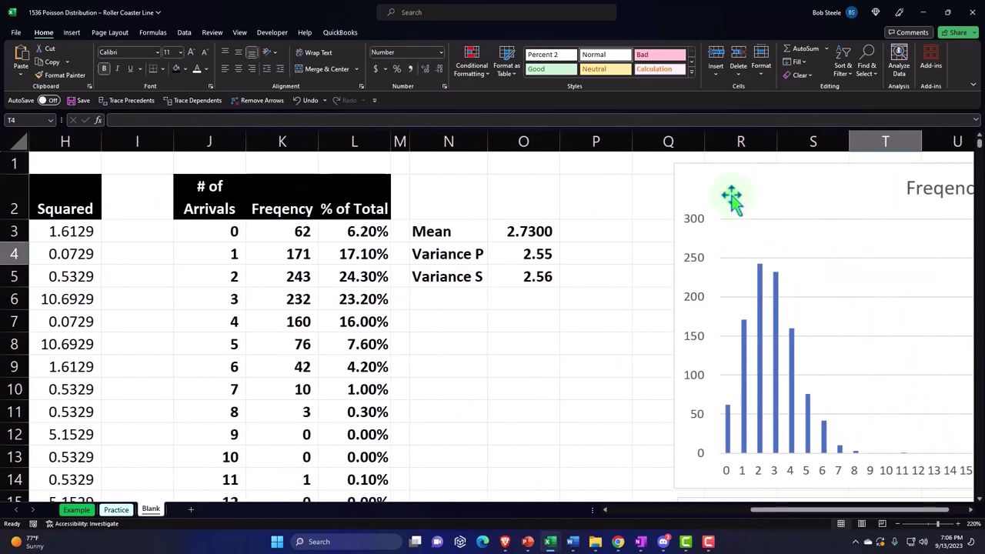
drag(731, 198, 632, 182)
scroll(680, 387, down, 3)
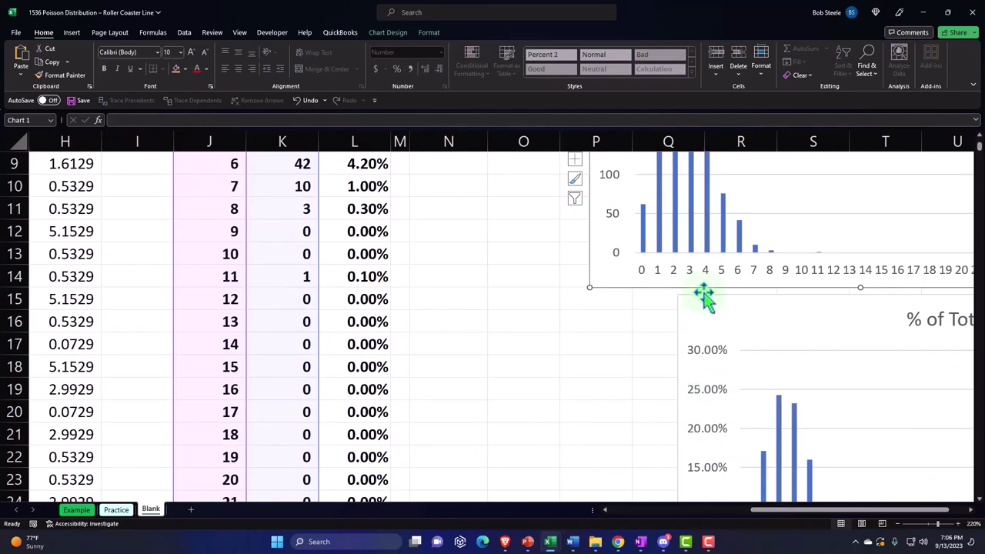
drag(704, 297, 613, 319)
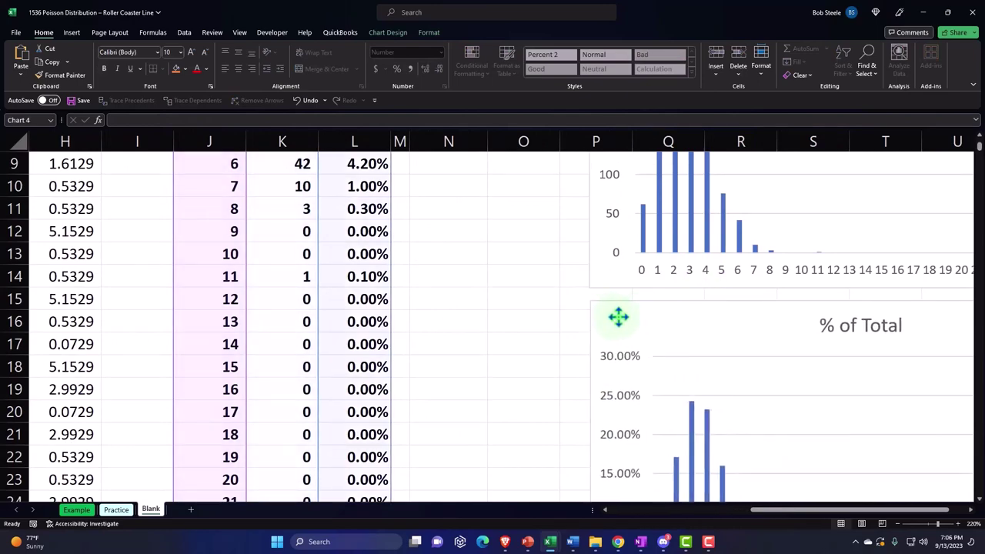
Step: Compare the population variance in O4 with the mean in O3 beside the frequency chart
scroll(528, 394, up, 3)
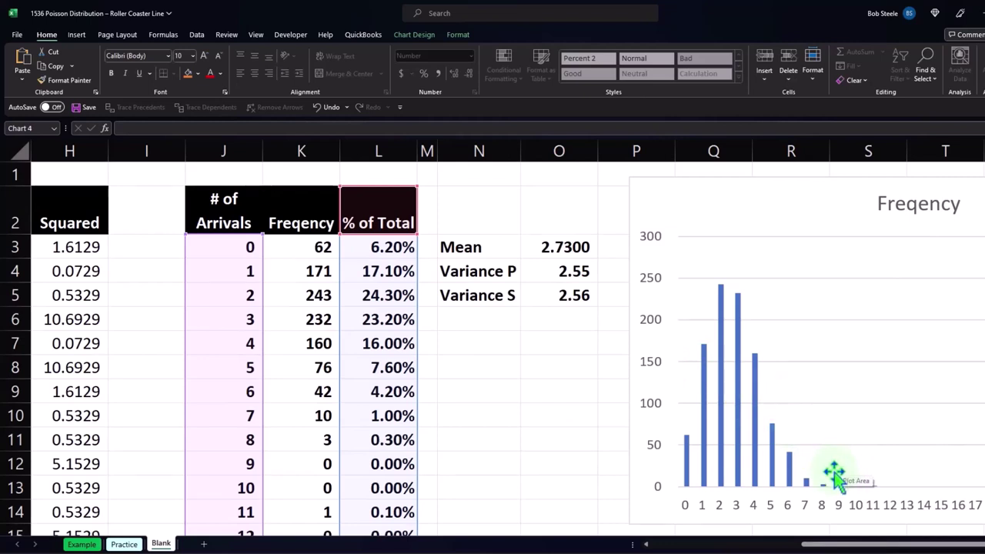
click(561, 274)
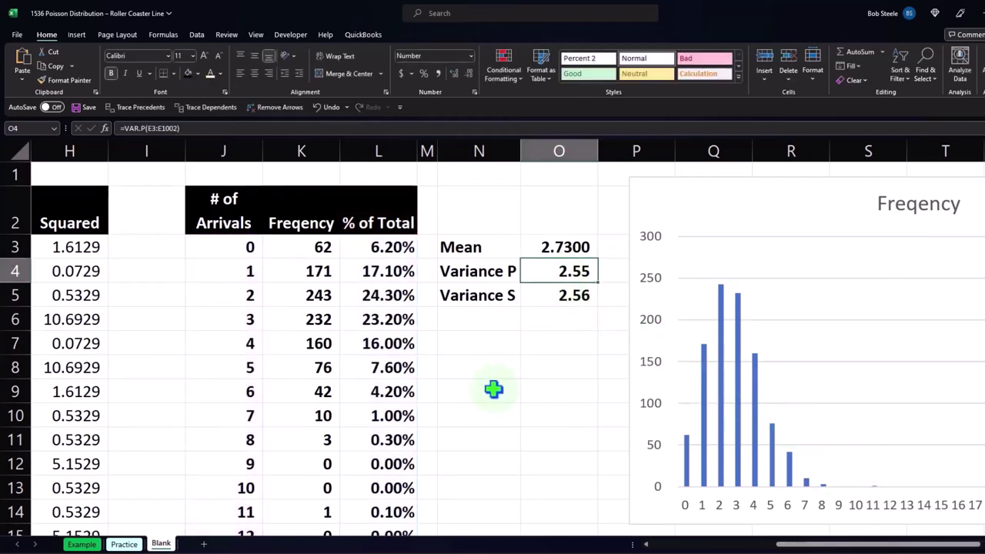
key(Up)
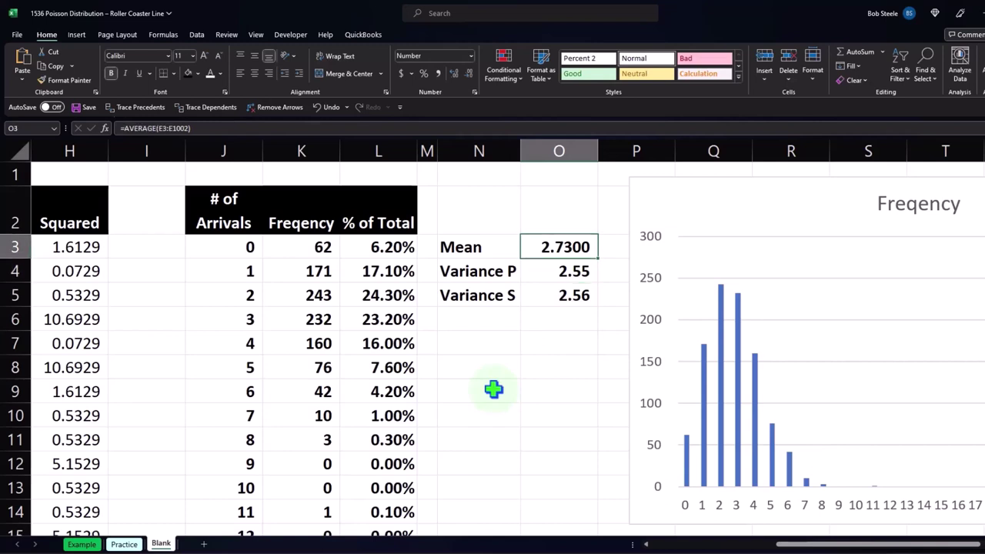